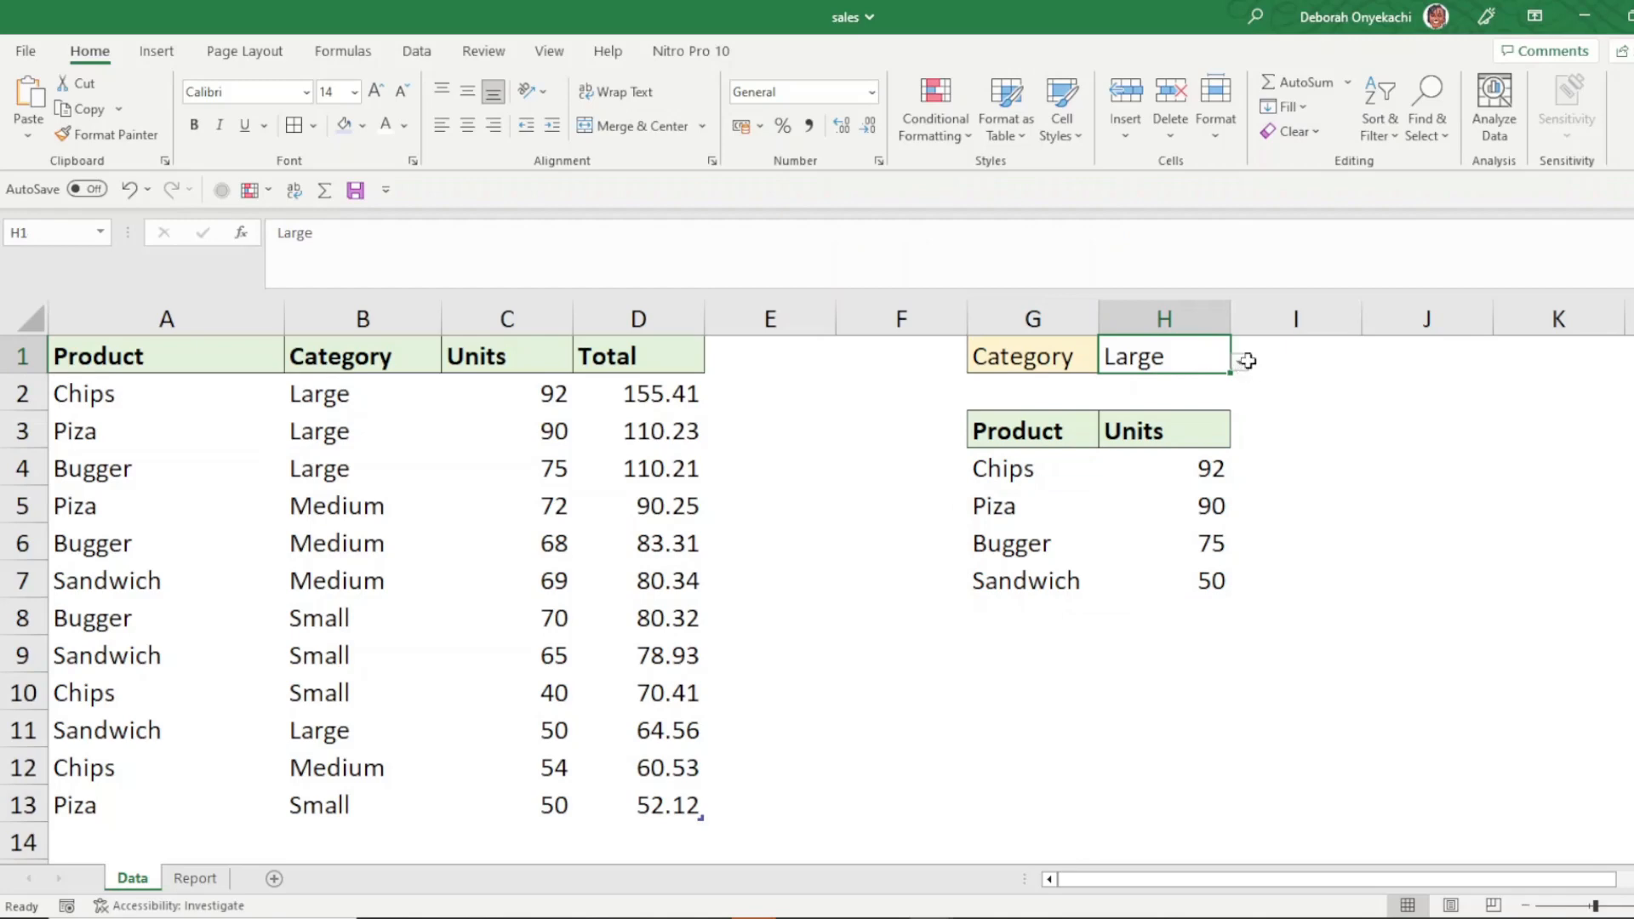
# - Set the category selector in H1 to Medium
pyautogui.click(1244, 358)
pyautogui.click(1215, 360)
pyautogui.click(1240, 362)
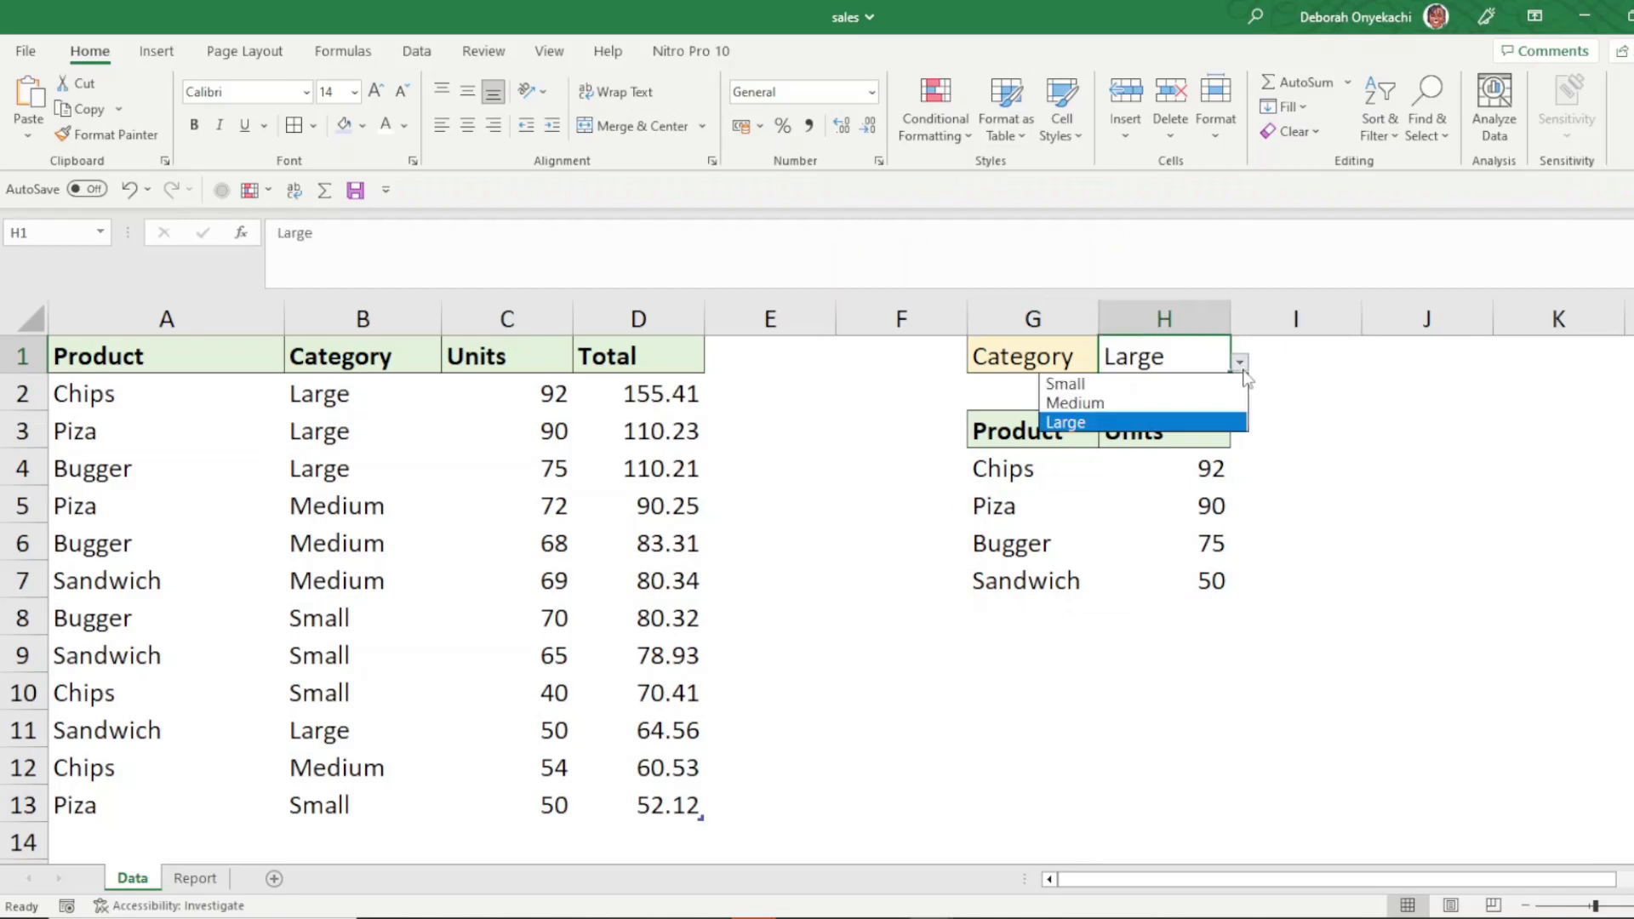
pyautogui.click(1187, 402)
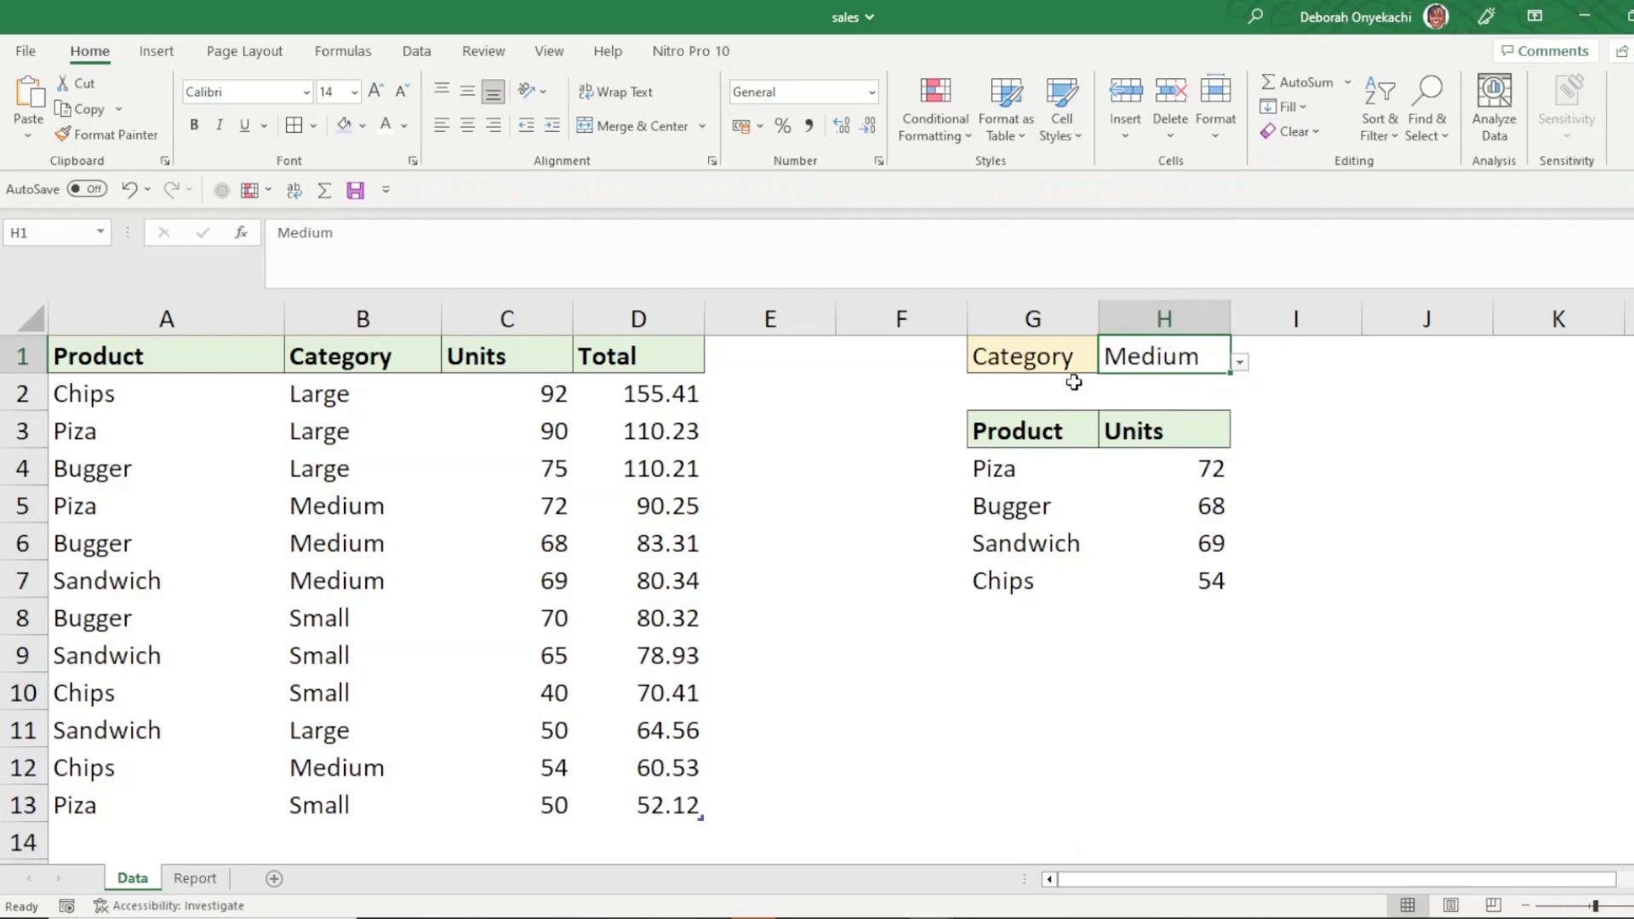
# - Rename the second header of the result table in H3 to Total
pyautogui.click(1137, 429)
pyautogui.write('T')
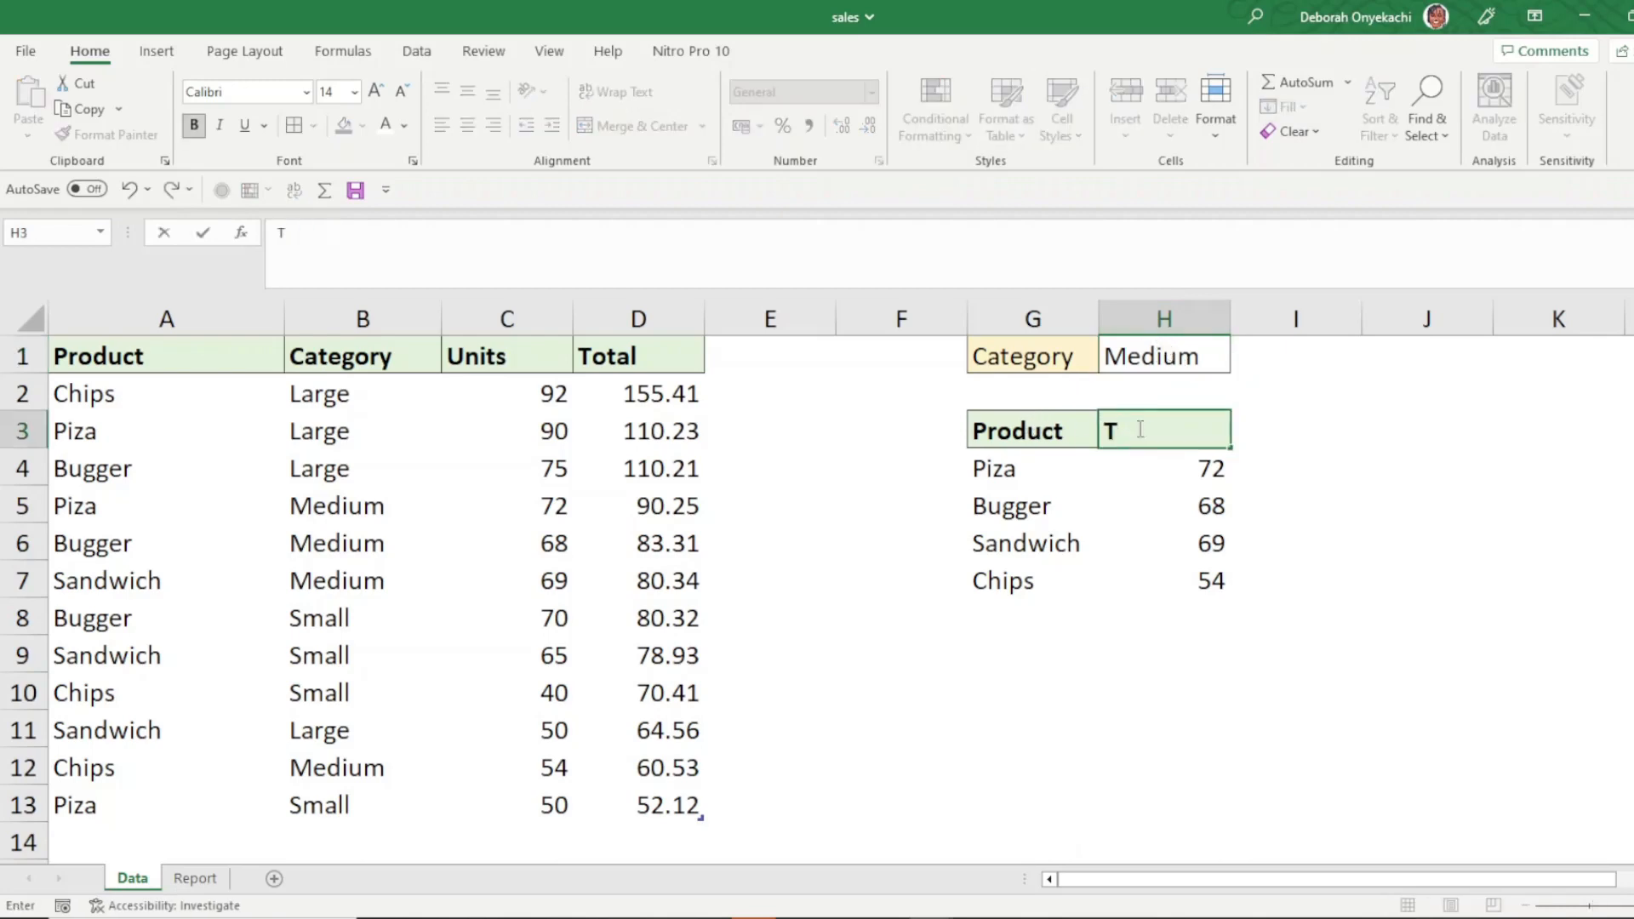
pyautogui.write('otol')
pyautogui.press('Return')
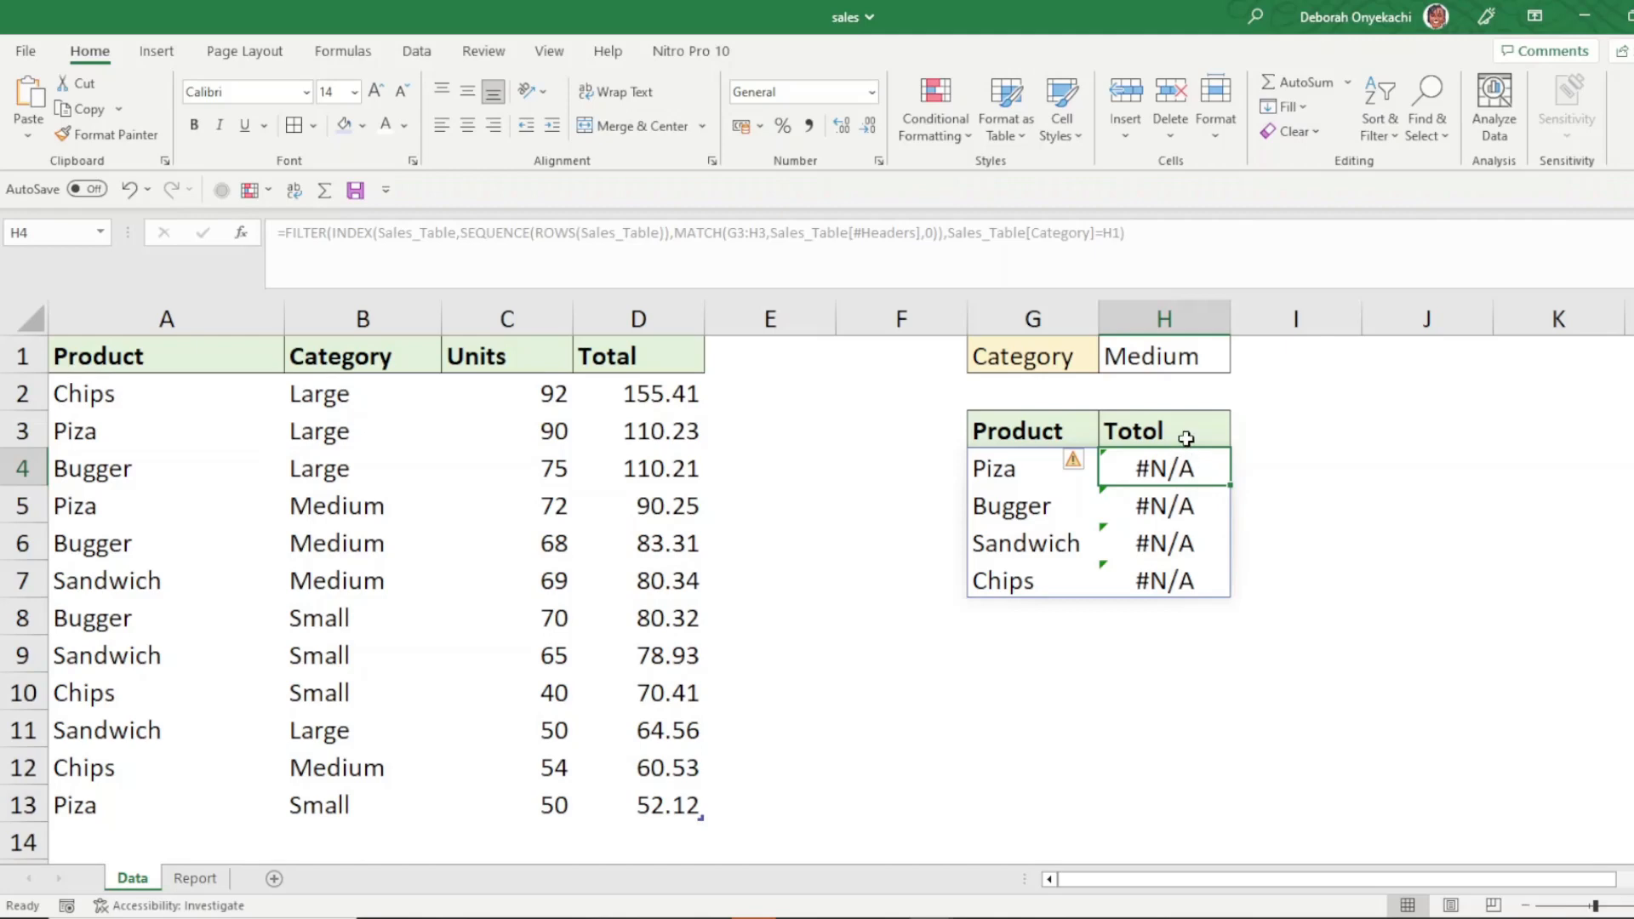
pyautogui.click(1168, 431)
pyautogui.doubleClick(1152, 432)
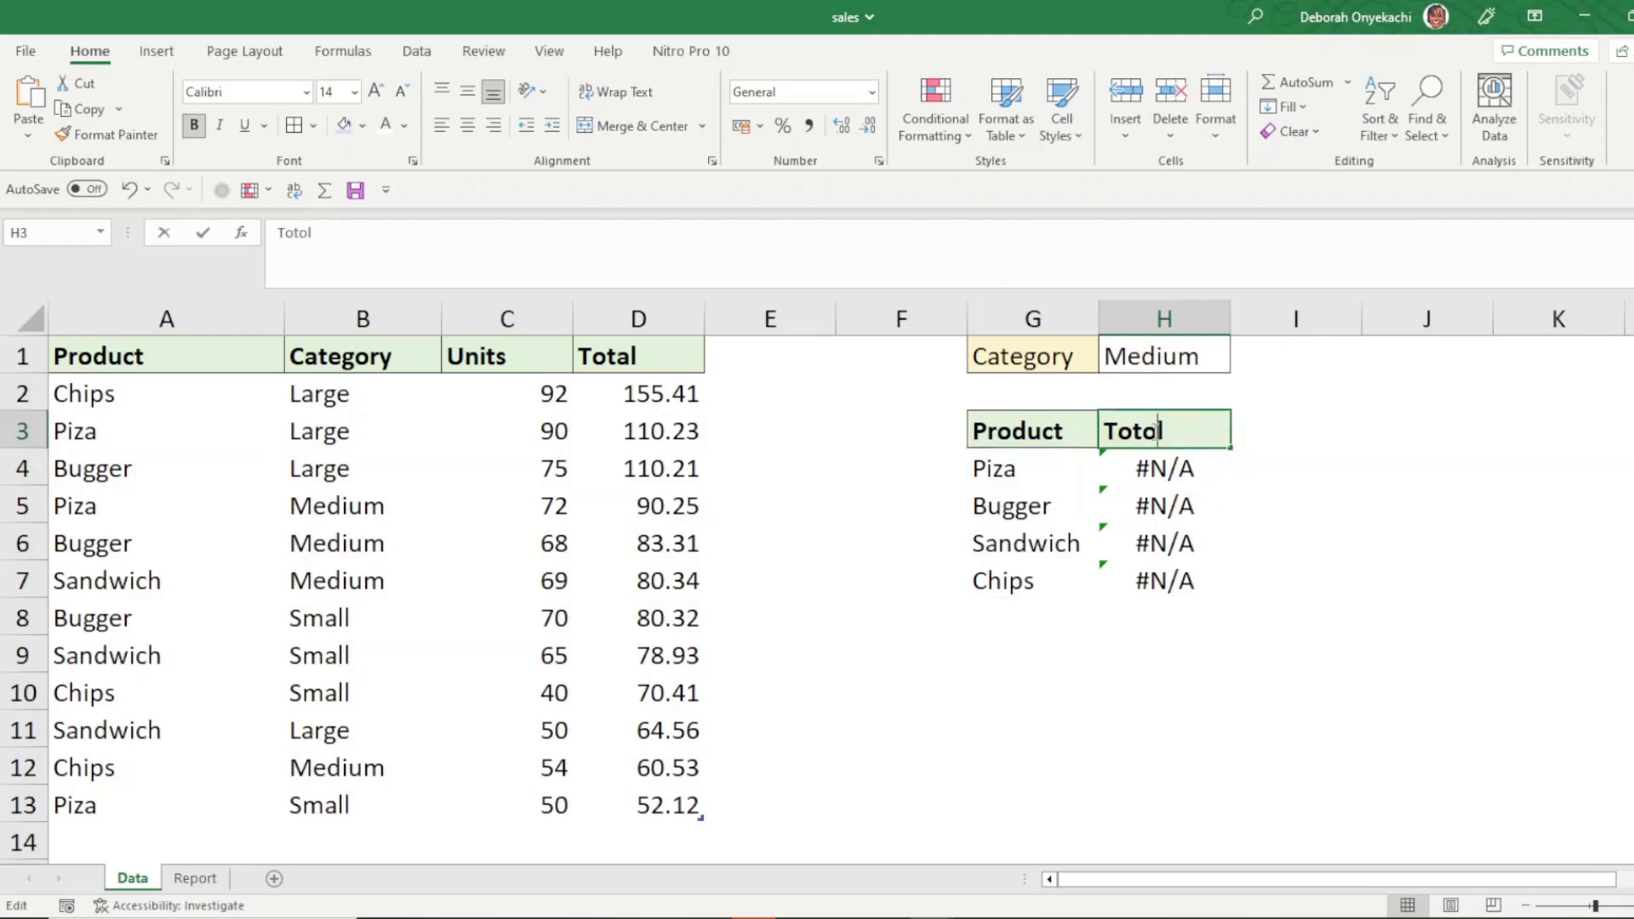
pyautogui.press('BackSpace')
pyautogui.write('a')
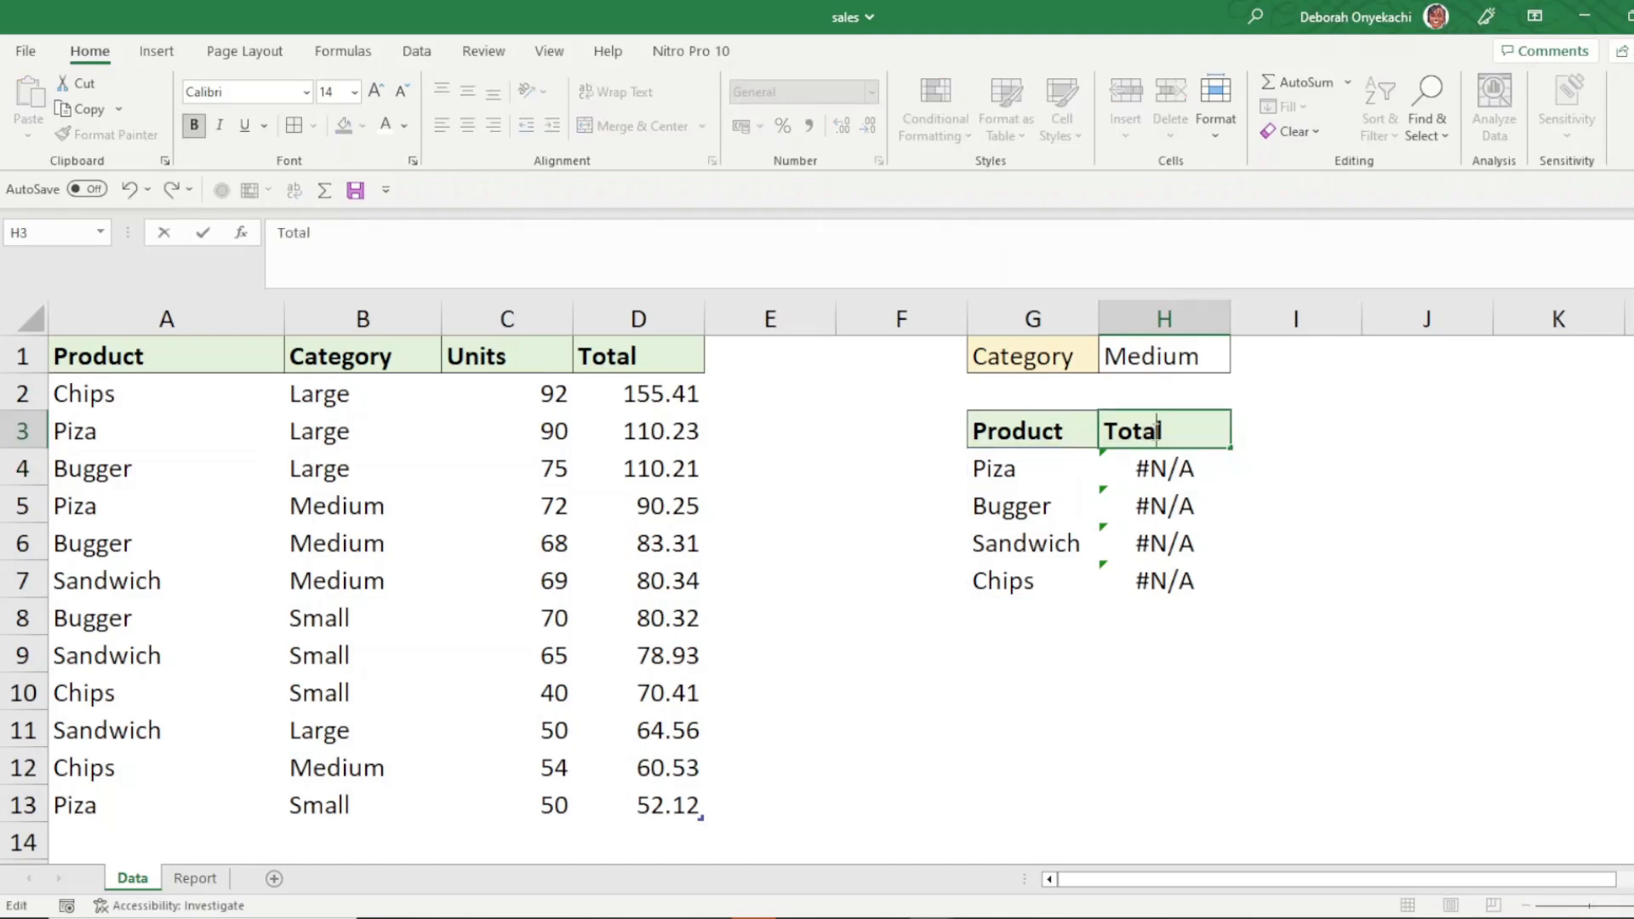
pyautogui.press('Return')
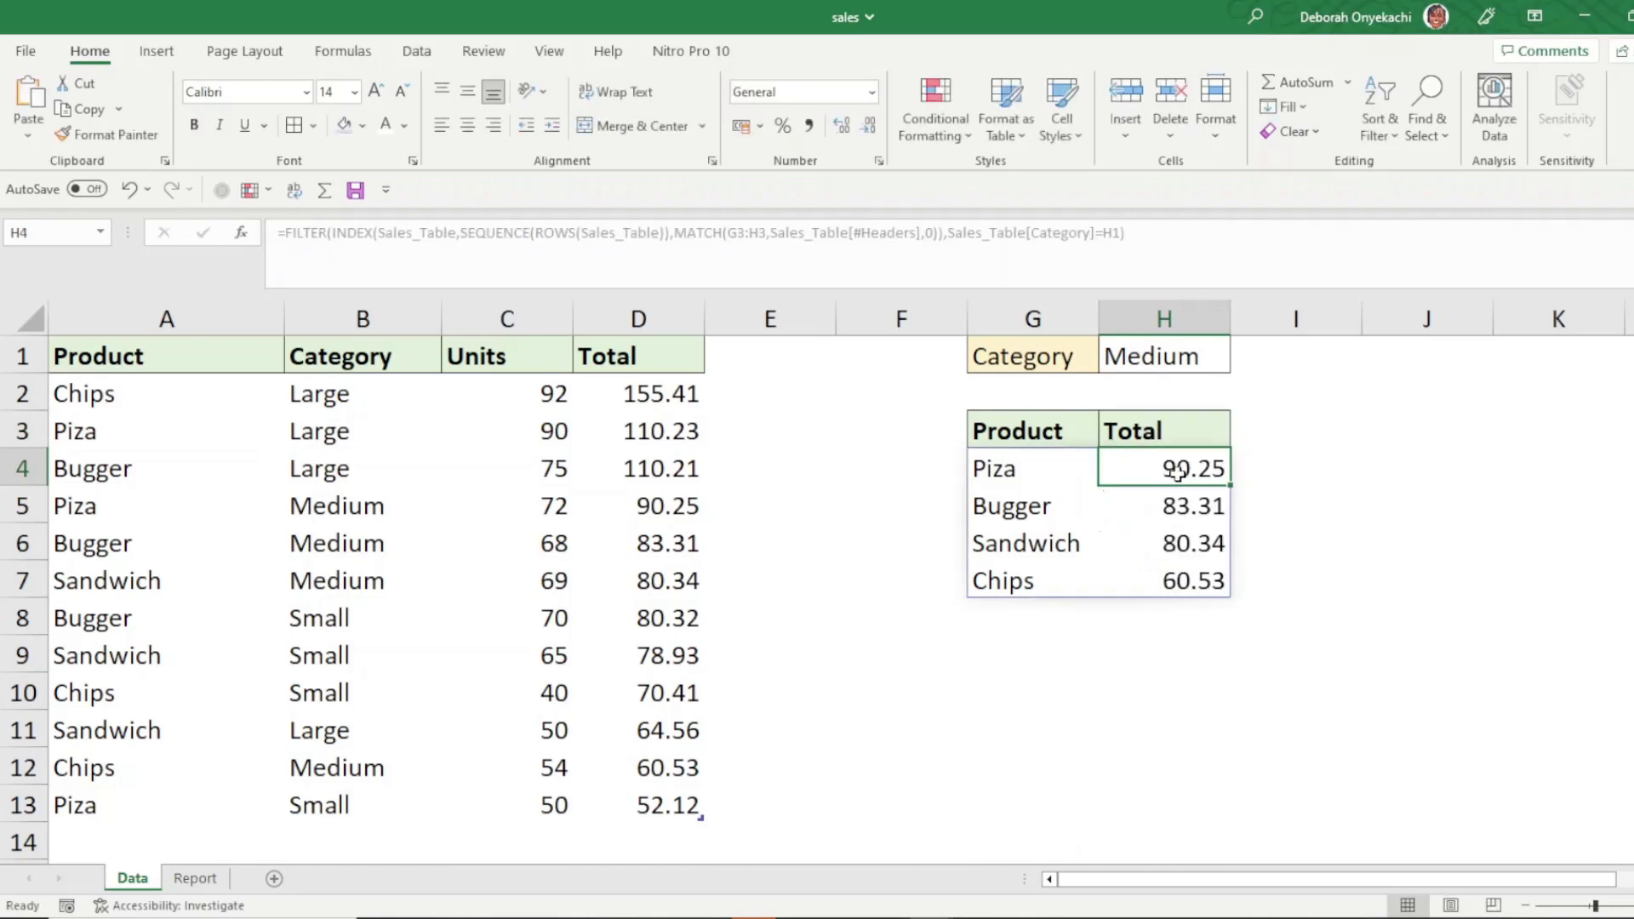
# - Replace the formula in G4 with =FILTER(Sales_Table,Sales_Table[Category]=H1)
pyautogui.click(1043, 458)
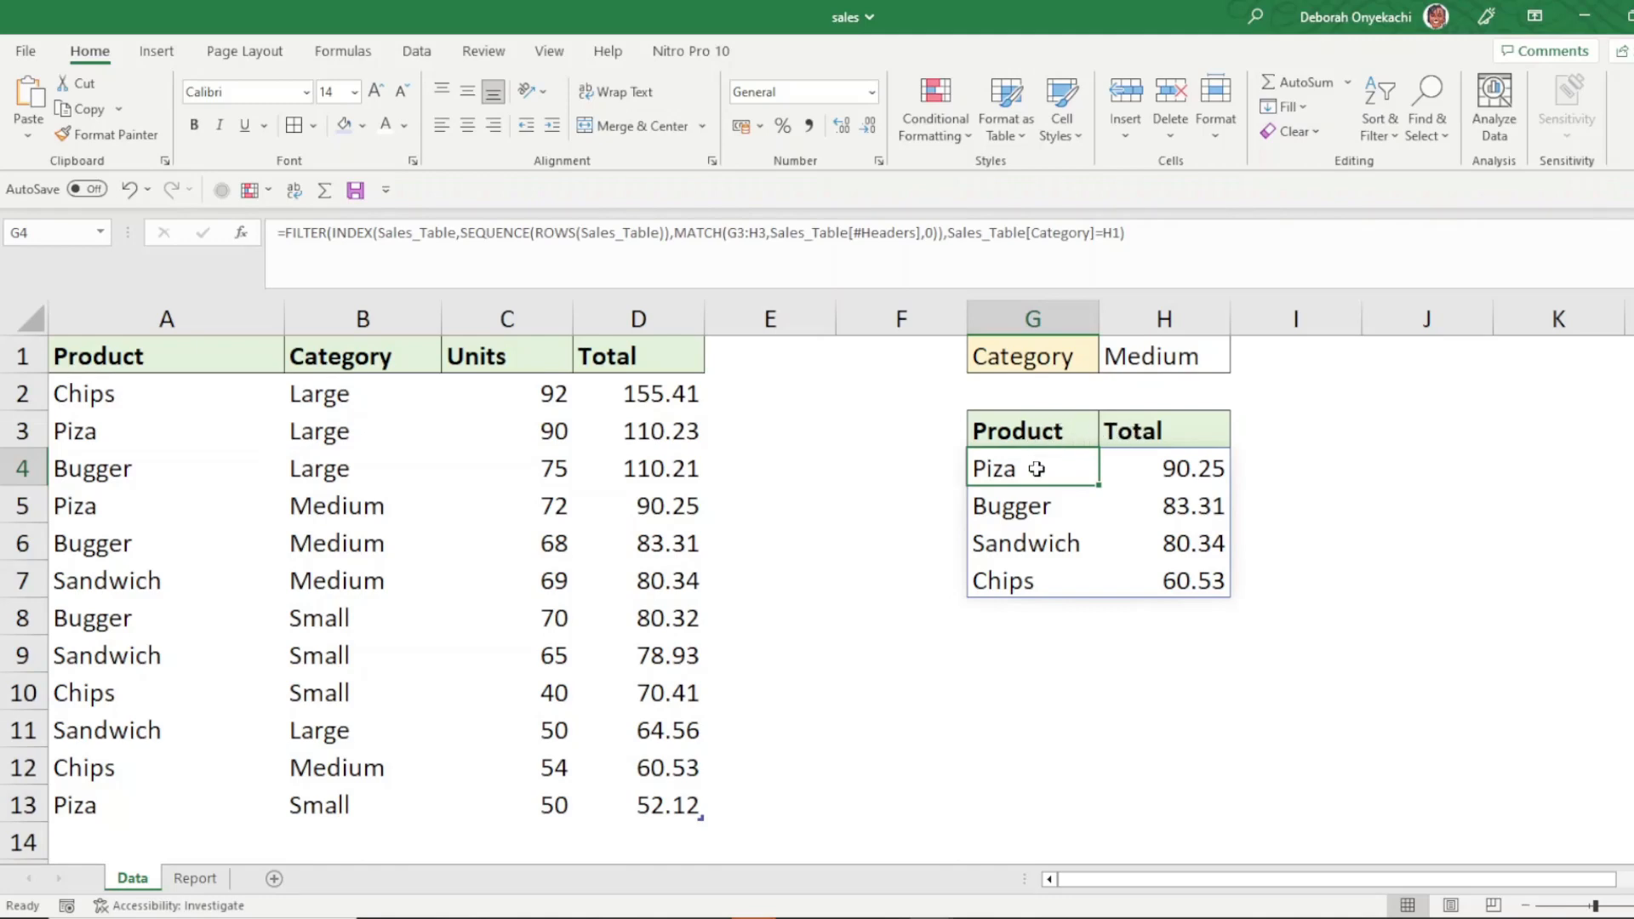
pyautogui.press('Delete')
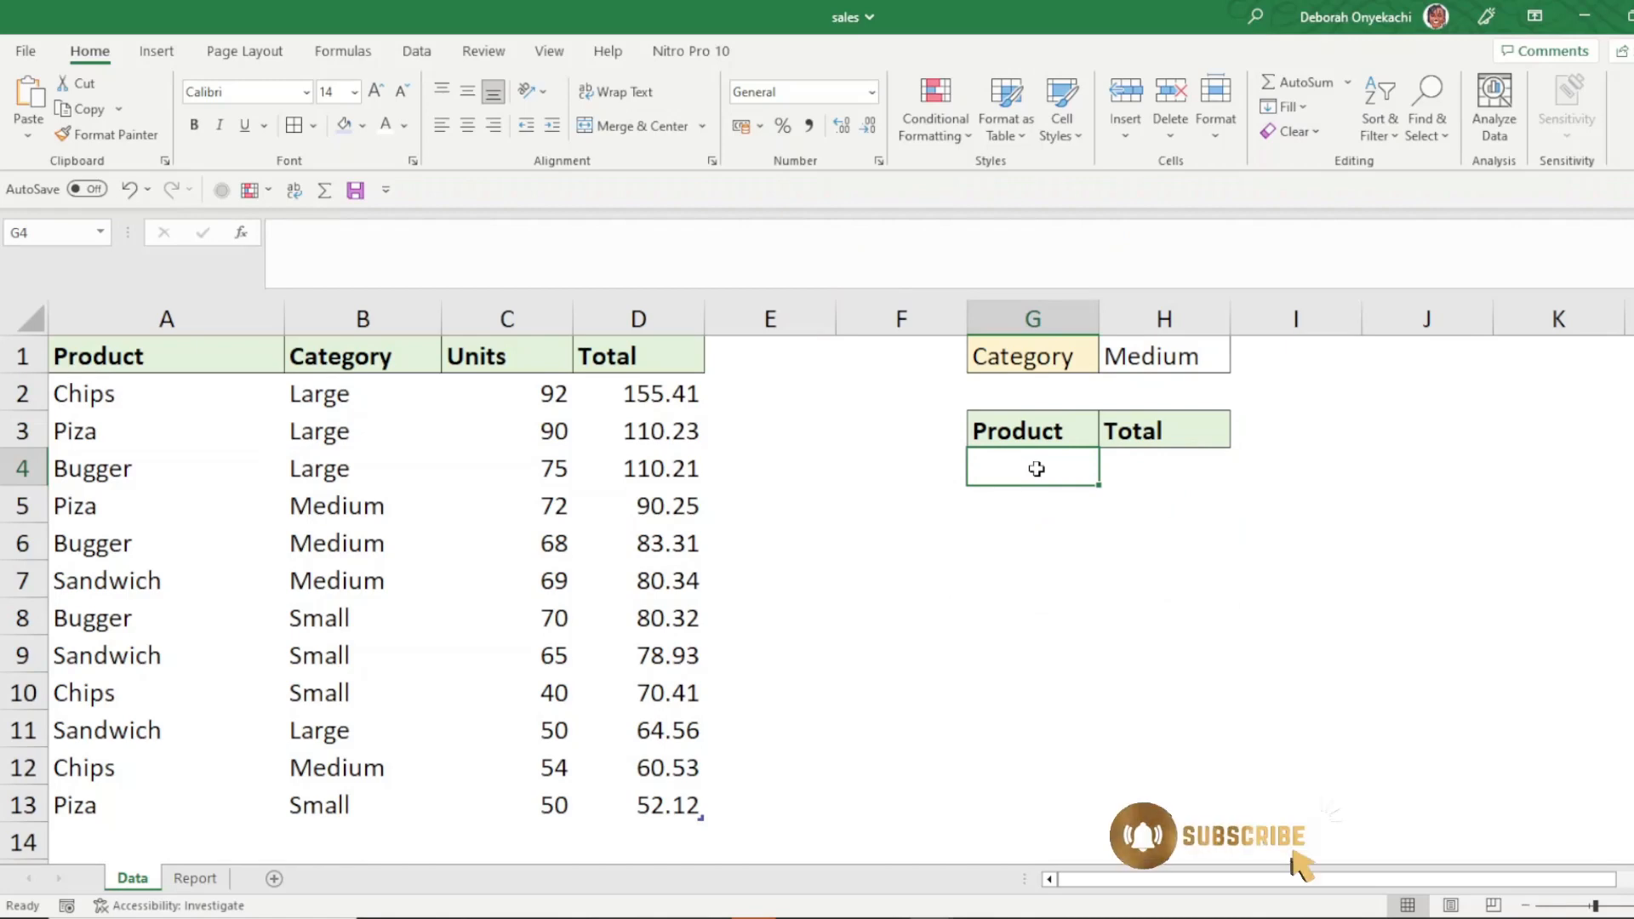
pyautogui.write('=')
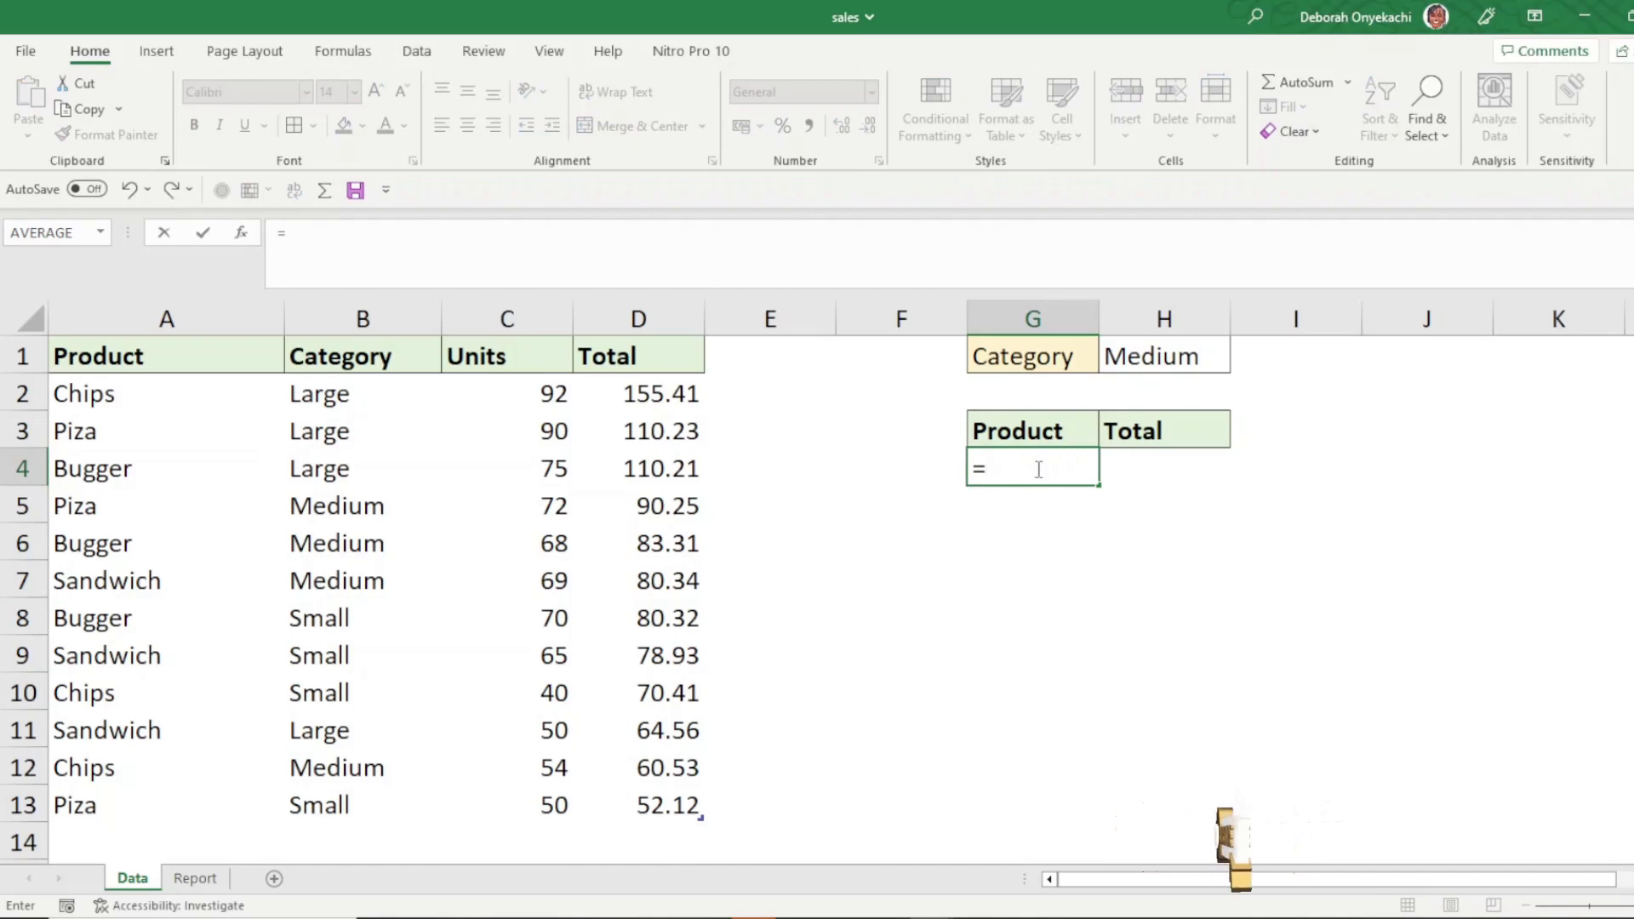
pyautogui.write('fil')
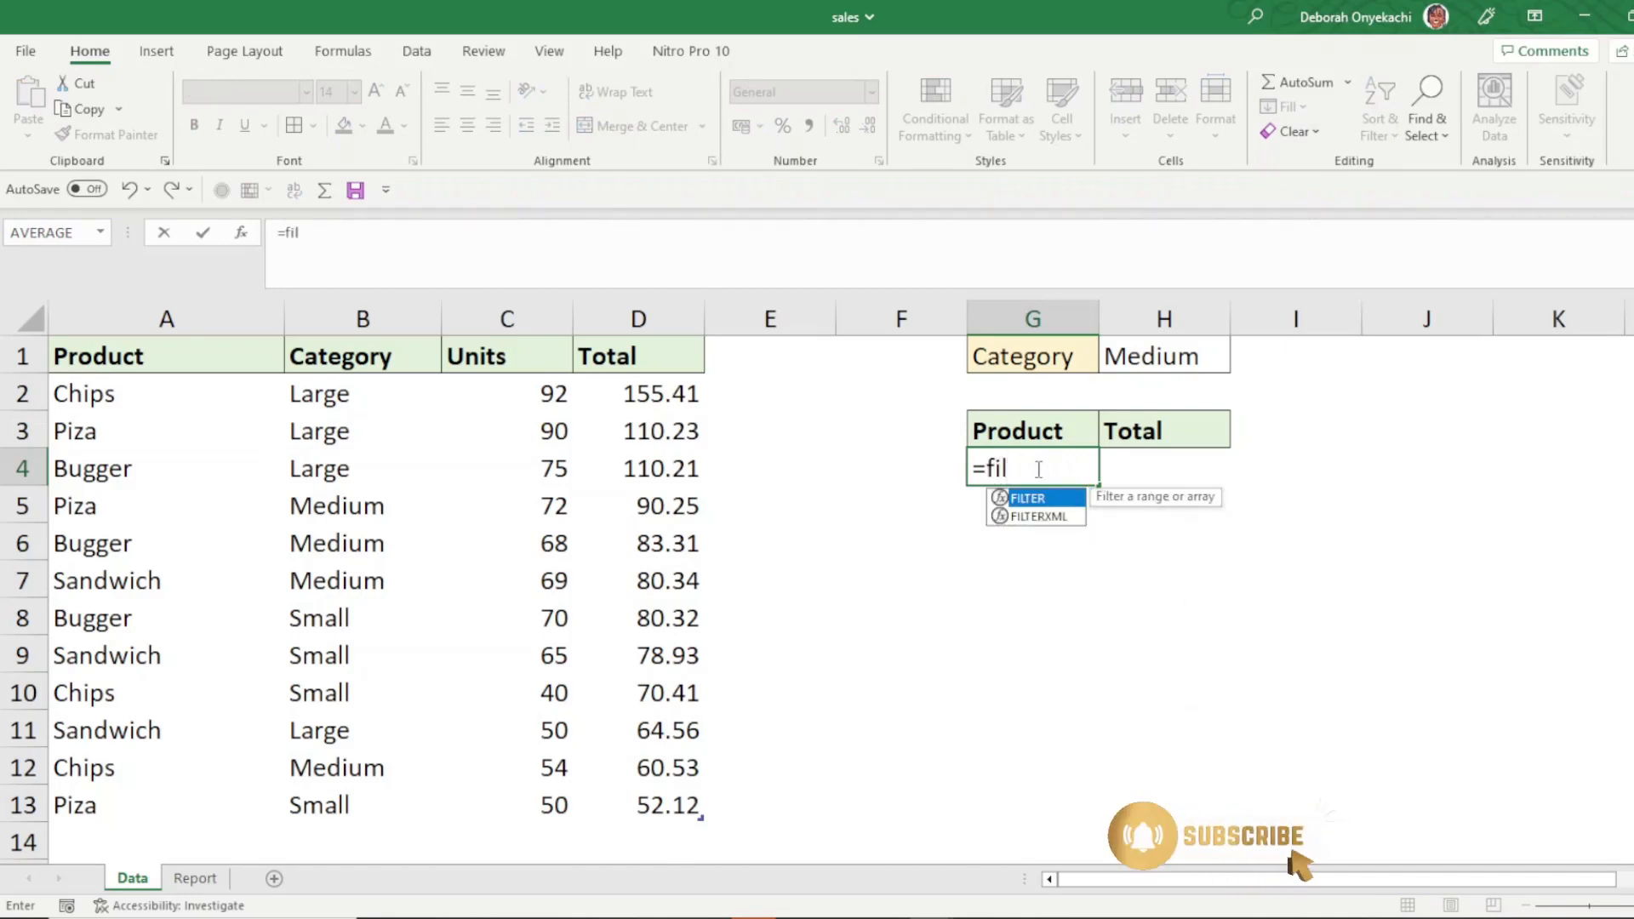
pyautogui.doubleClick(1070, 501)
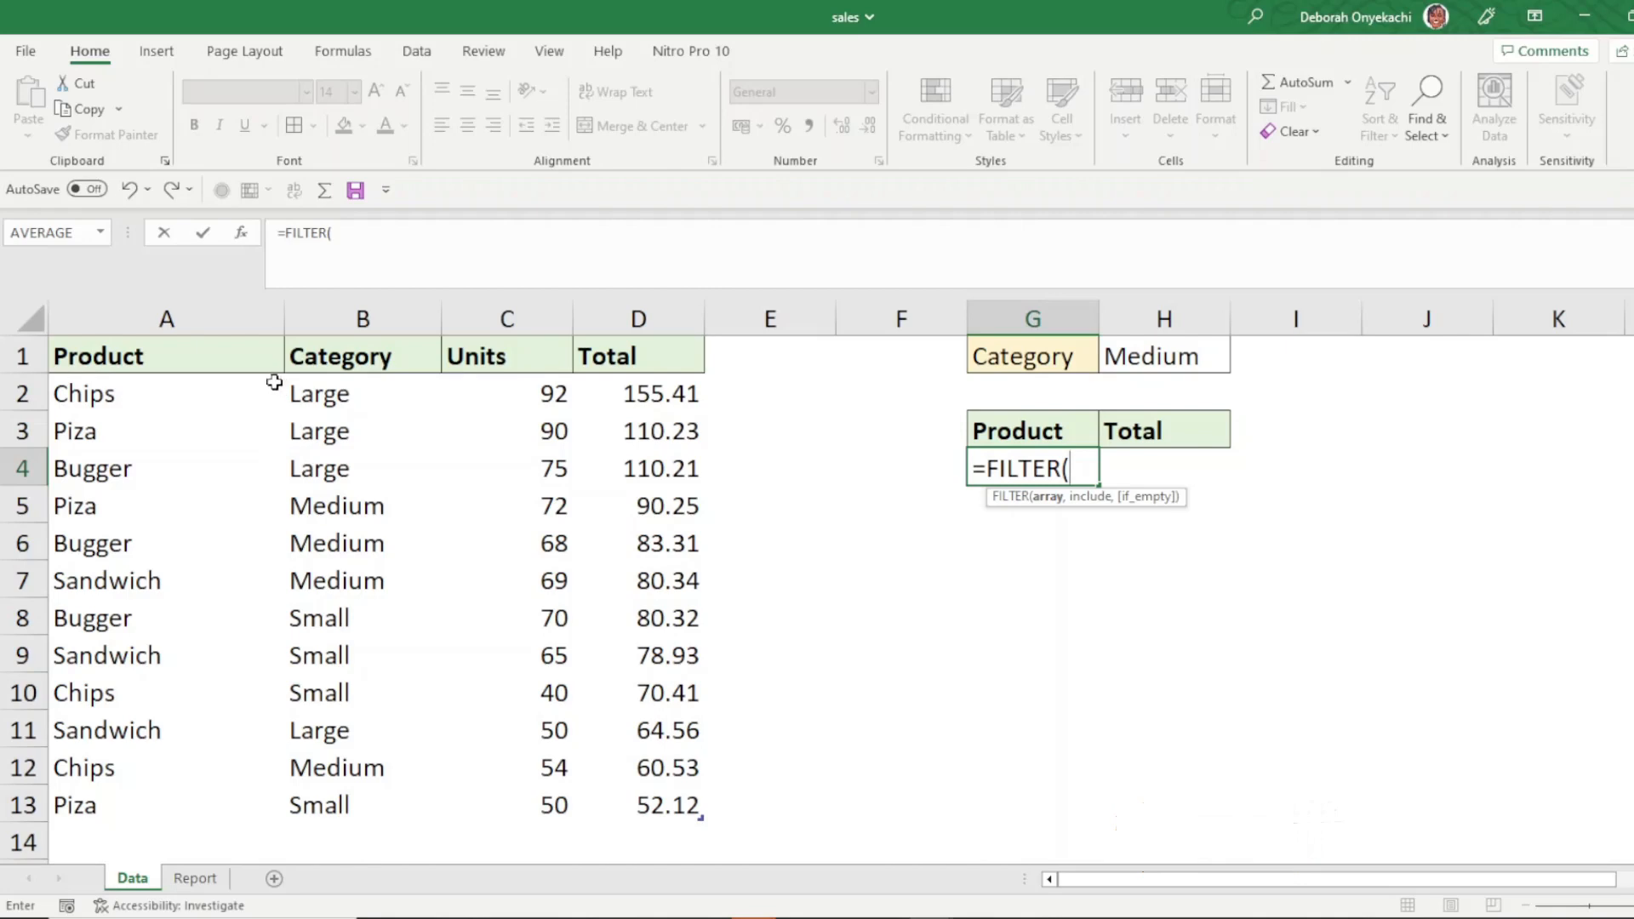
pyautogui.click(152, 397)
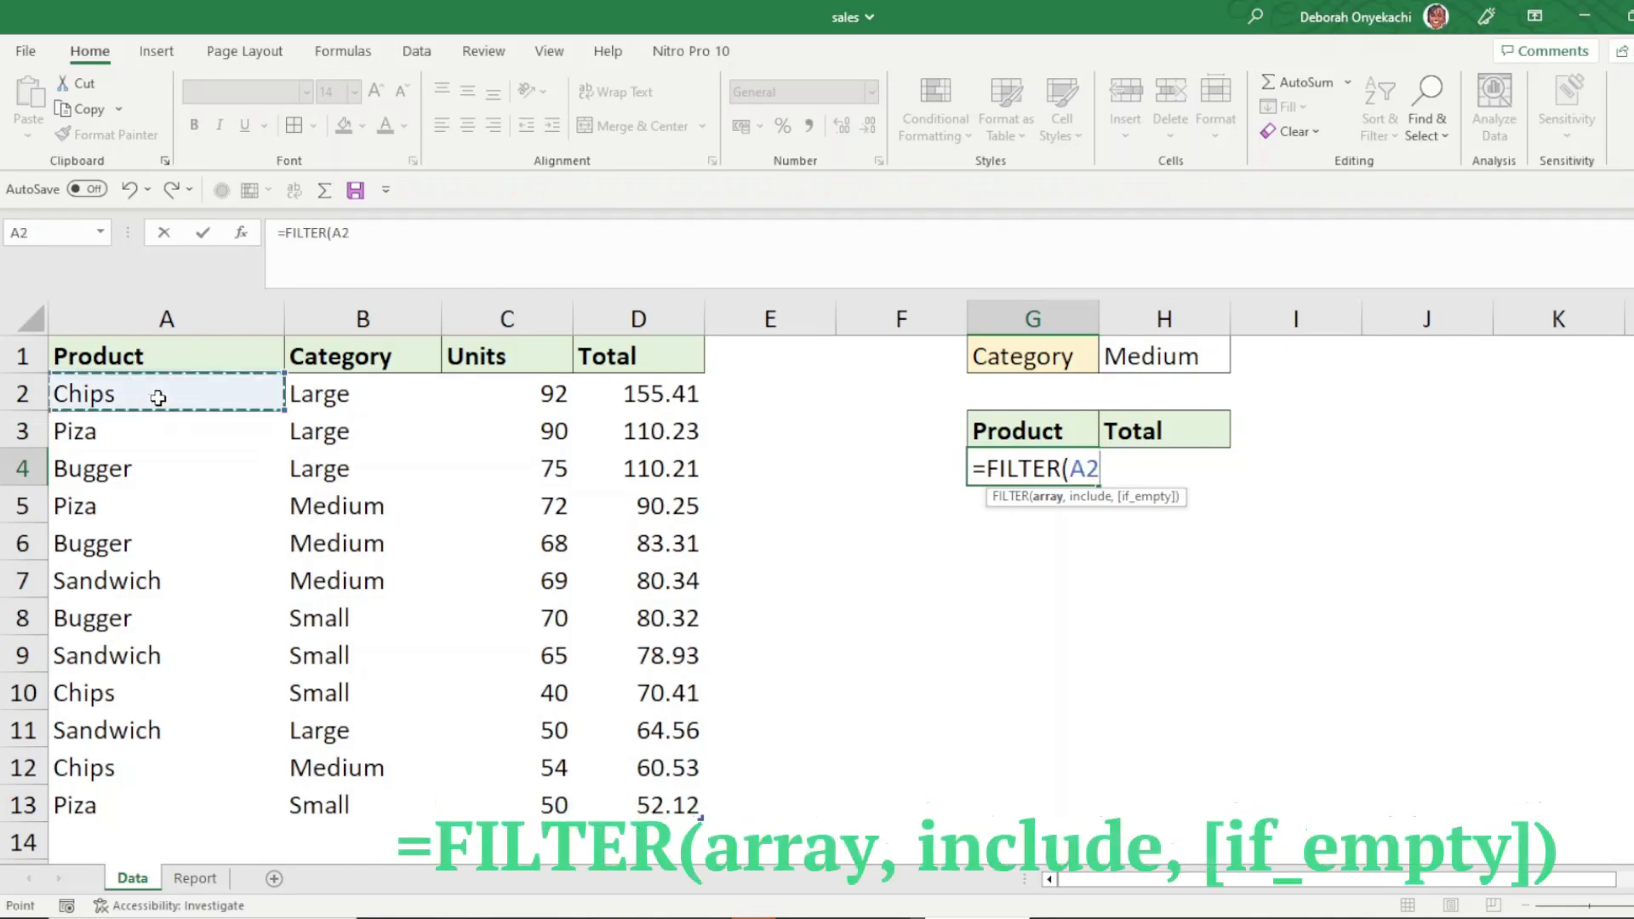
pyautogui.moveTo(158, 397)
pyautogui.mouseDown()
pyautogui.moveTo(437, 522)
pyautogui.moveTo(573, 732)
pyautogui.moveTo(591, 805)
pyautogui.mouseUp()
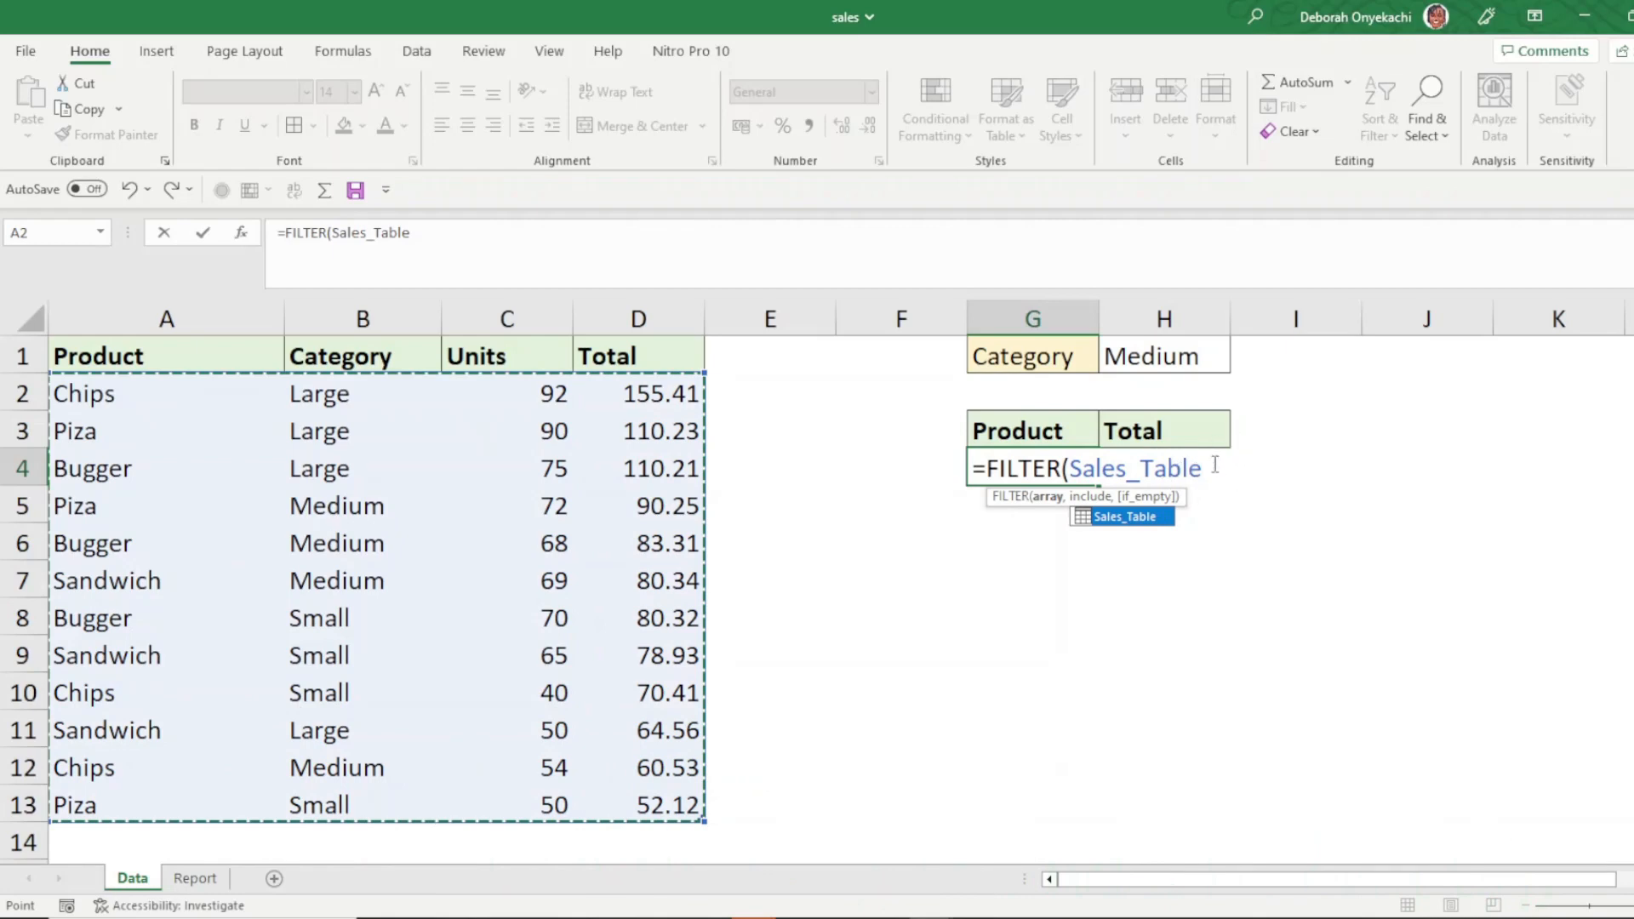
pyautogui.write(',')
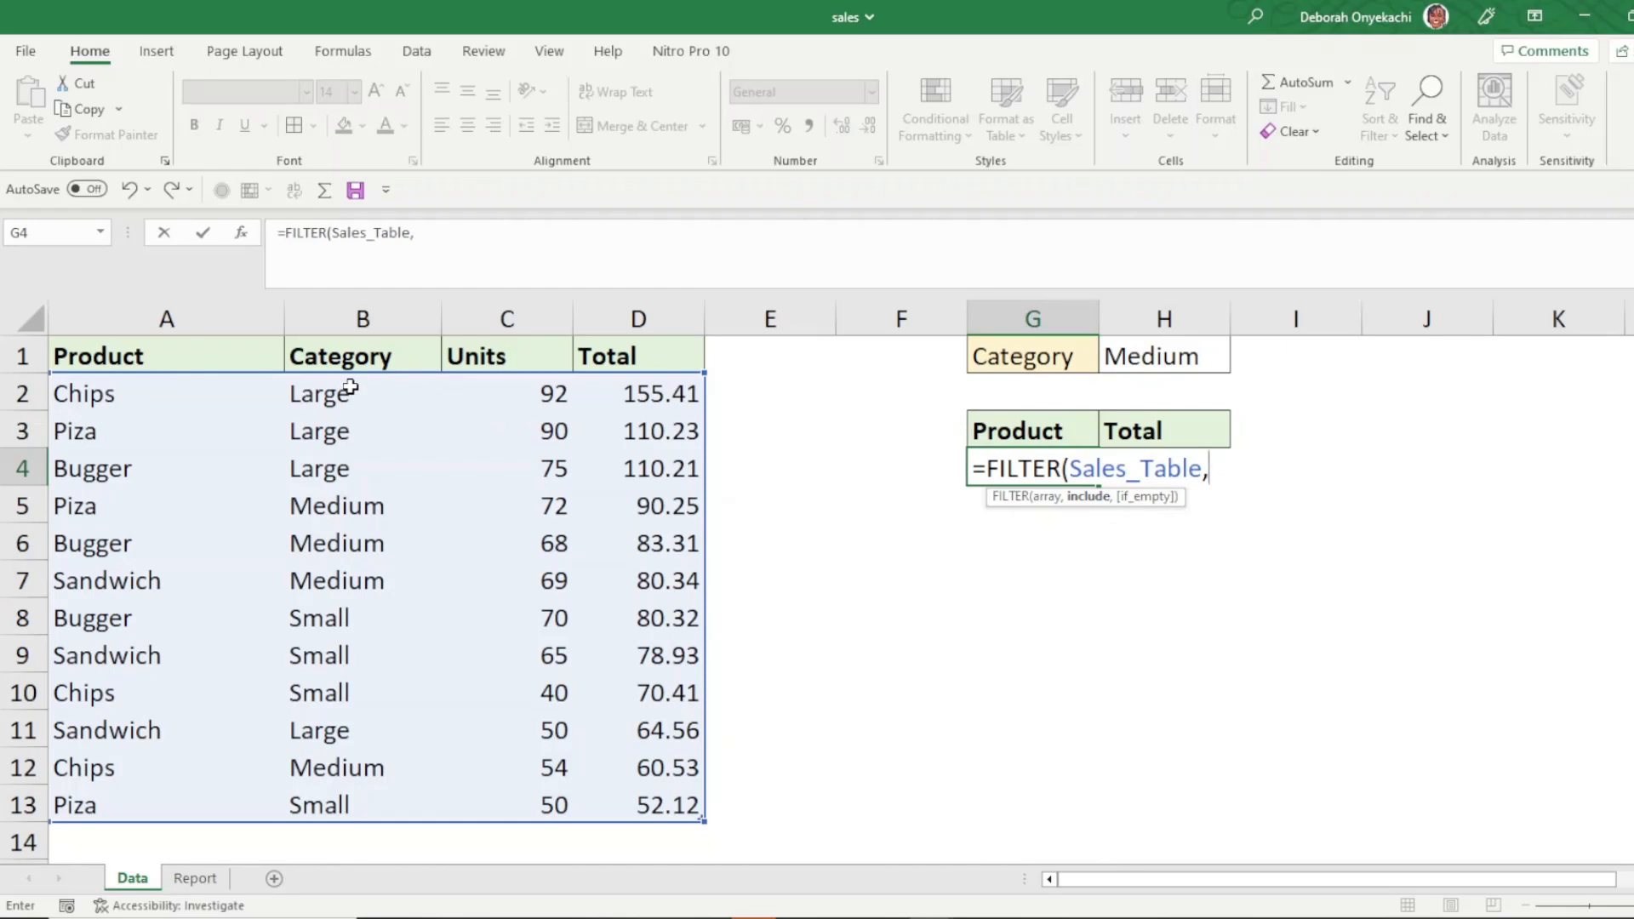
pyautogui.moveTo(350, 388); pyautogui.dragTo(344, 805)
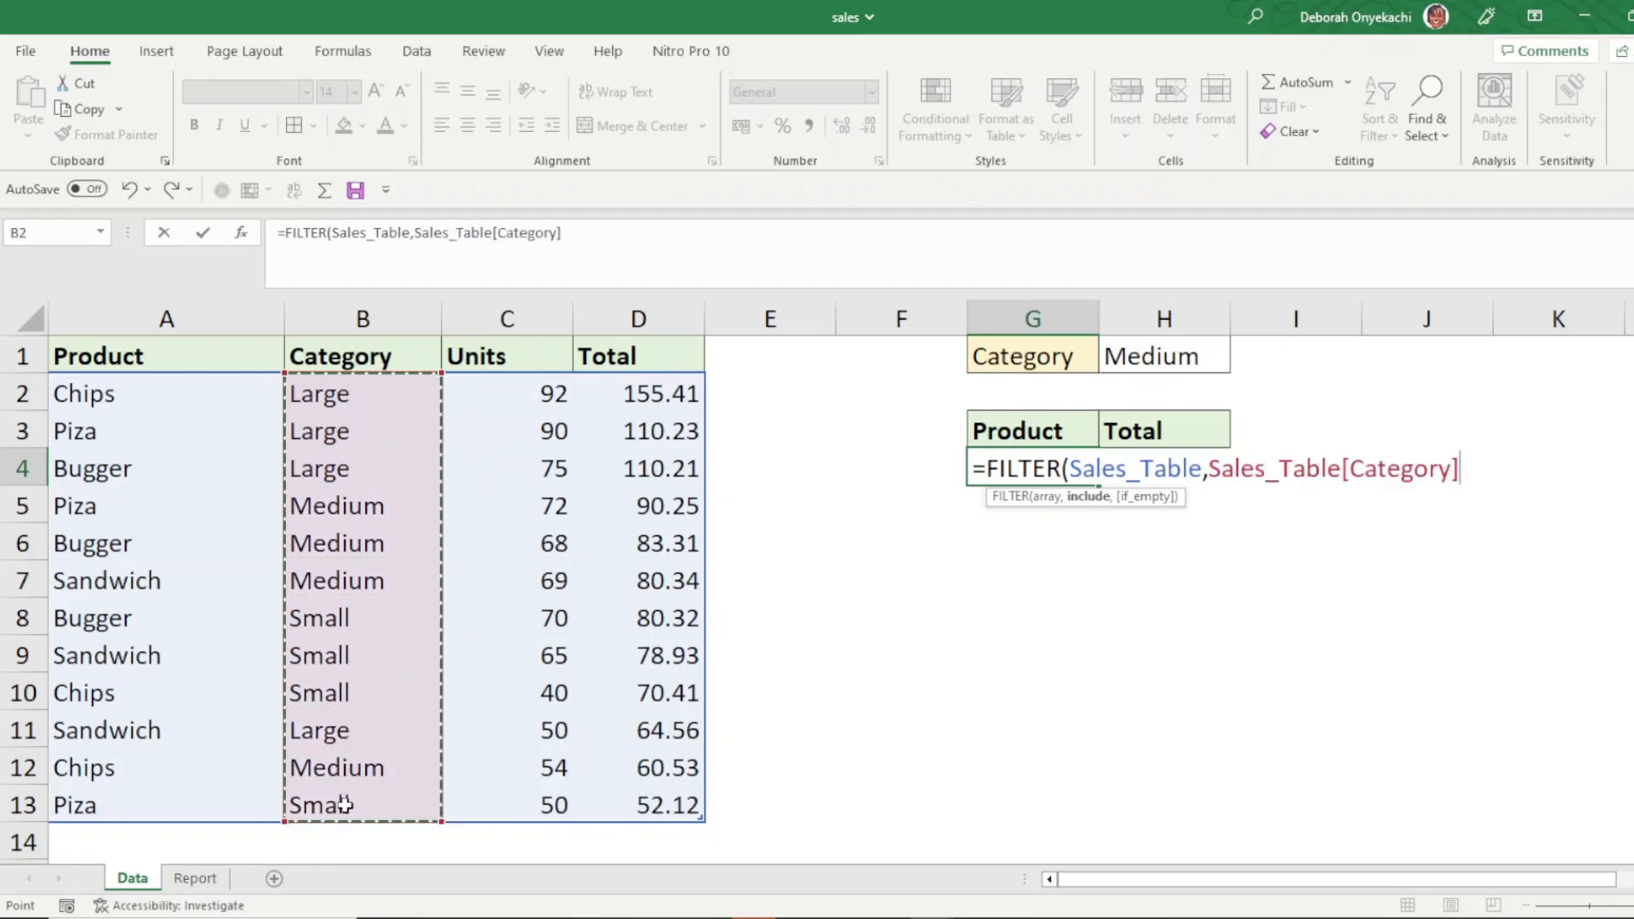
pyautogui.write('=')
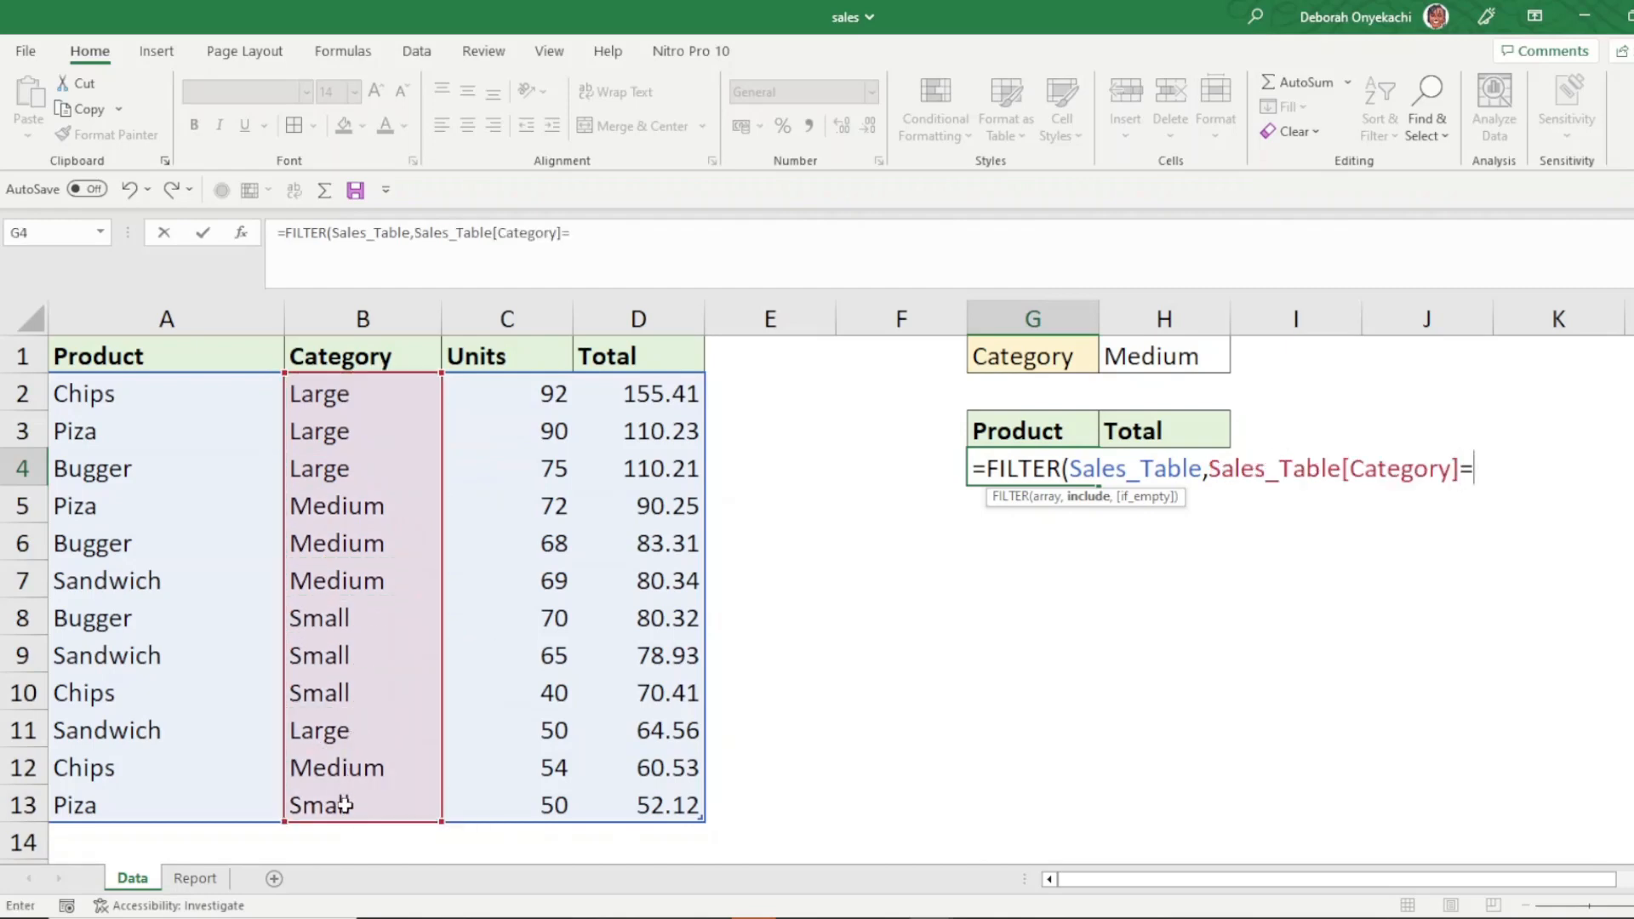
pyautogui.click(1147, 349)
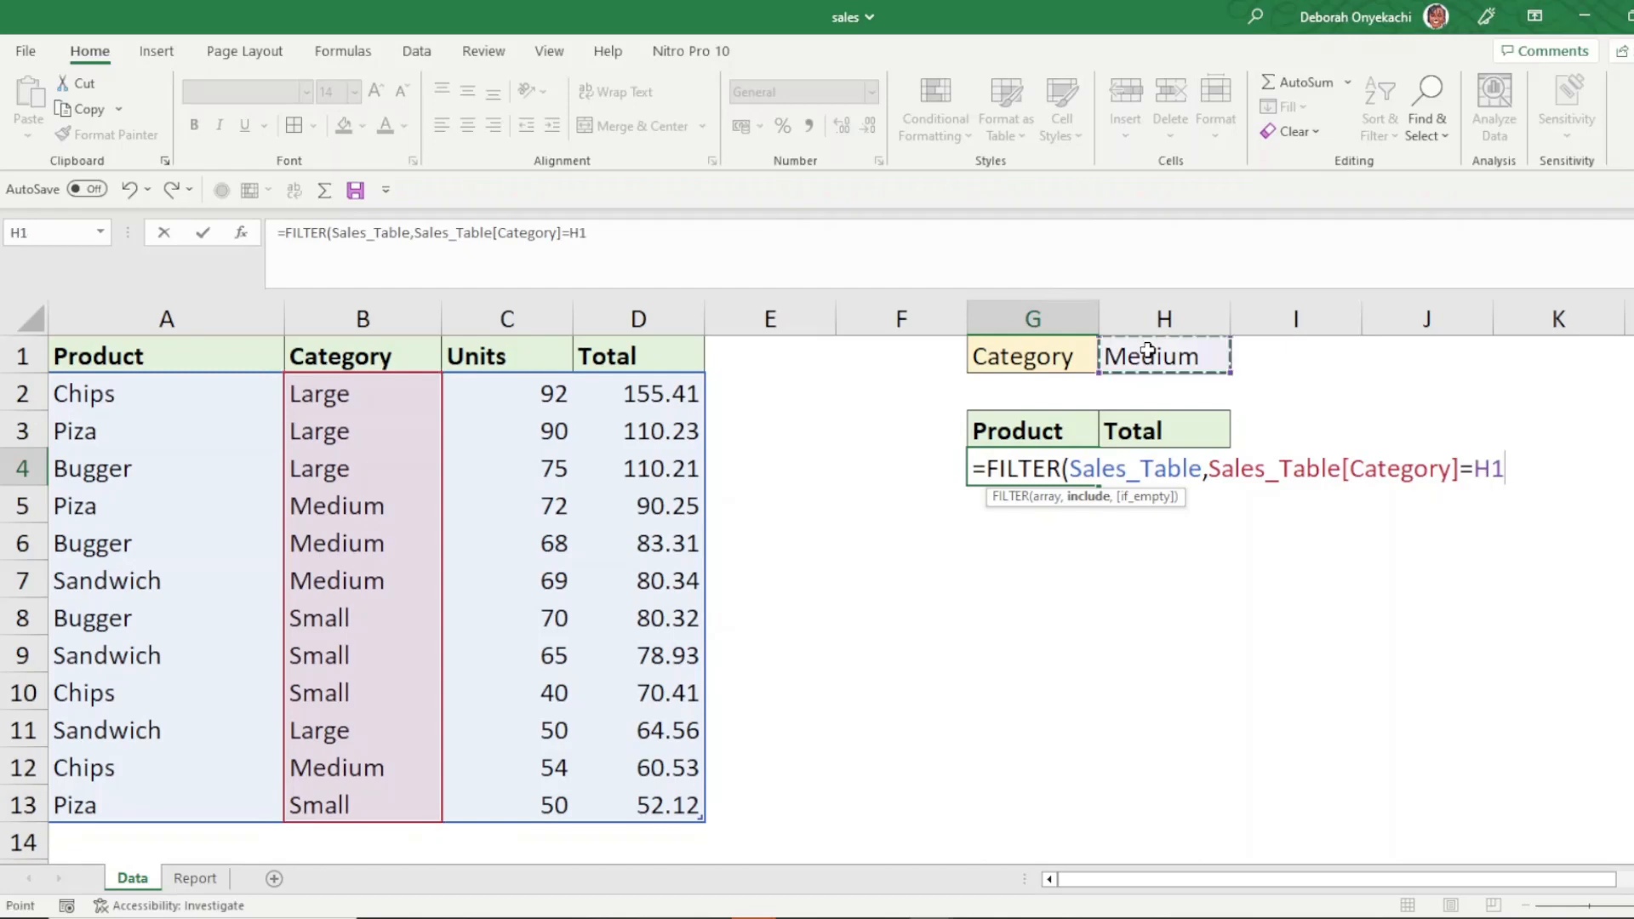
pyautogui.write(')')
pyautogui.press('Return')
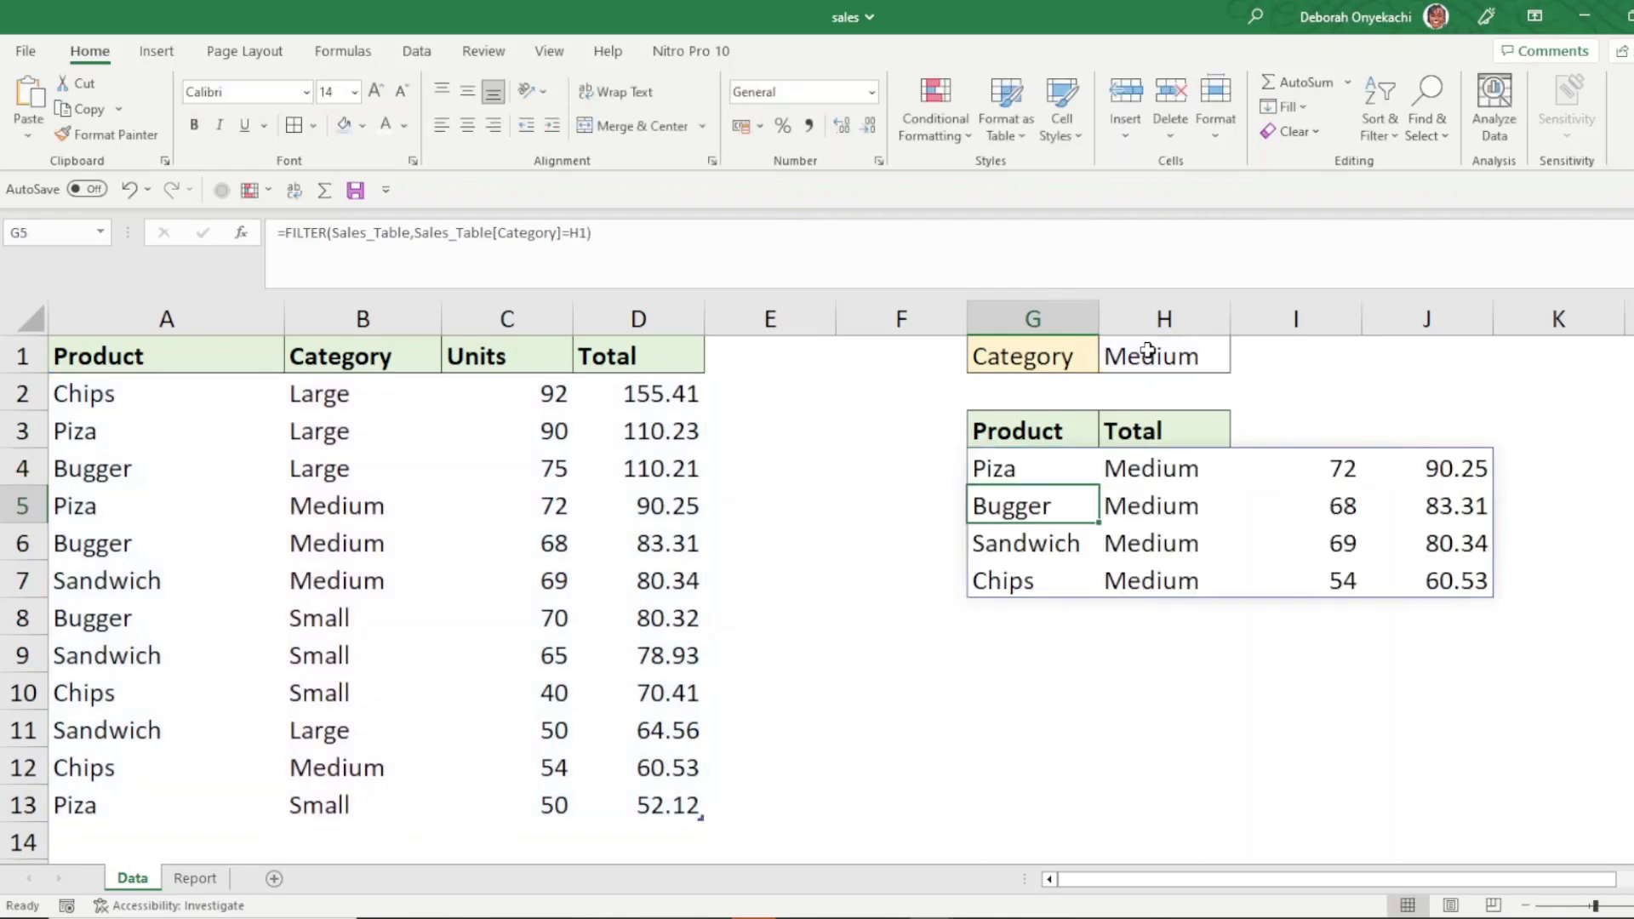
# - Clear G4 and start a FILTER formula whose array is CHOOSECOLS(Sales_Table,1,4)
pyautogui.click(998, 461)
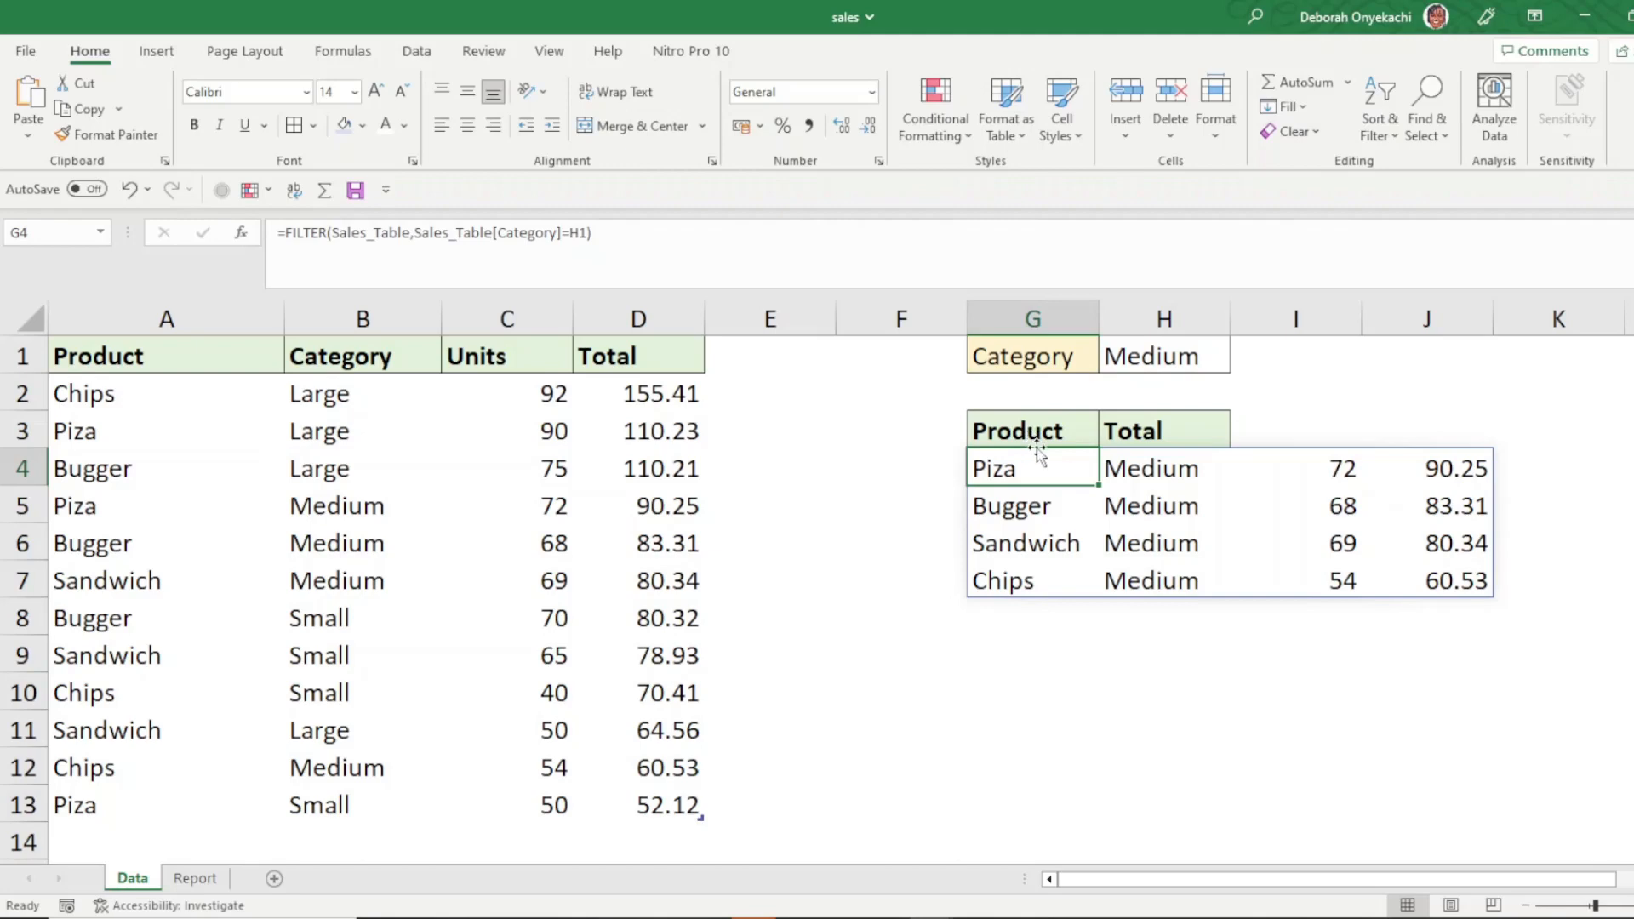
pyautogui.press('Delete')
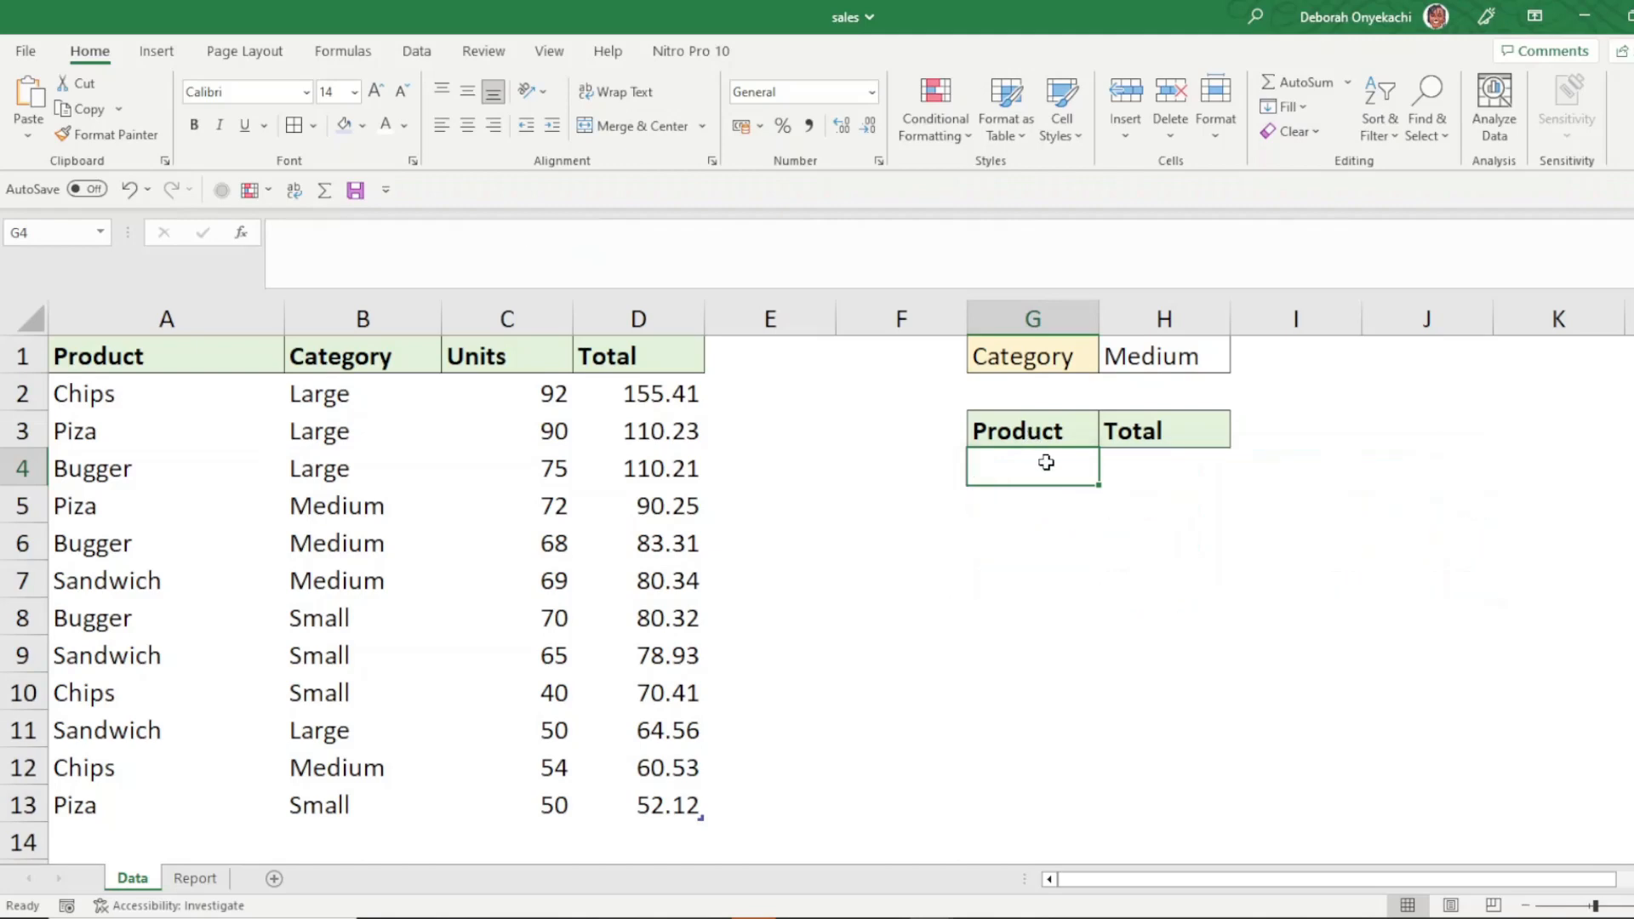
pyautogui.write('=')
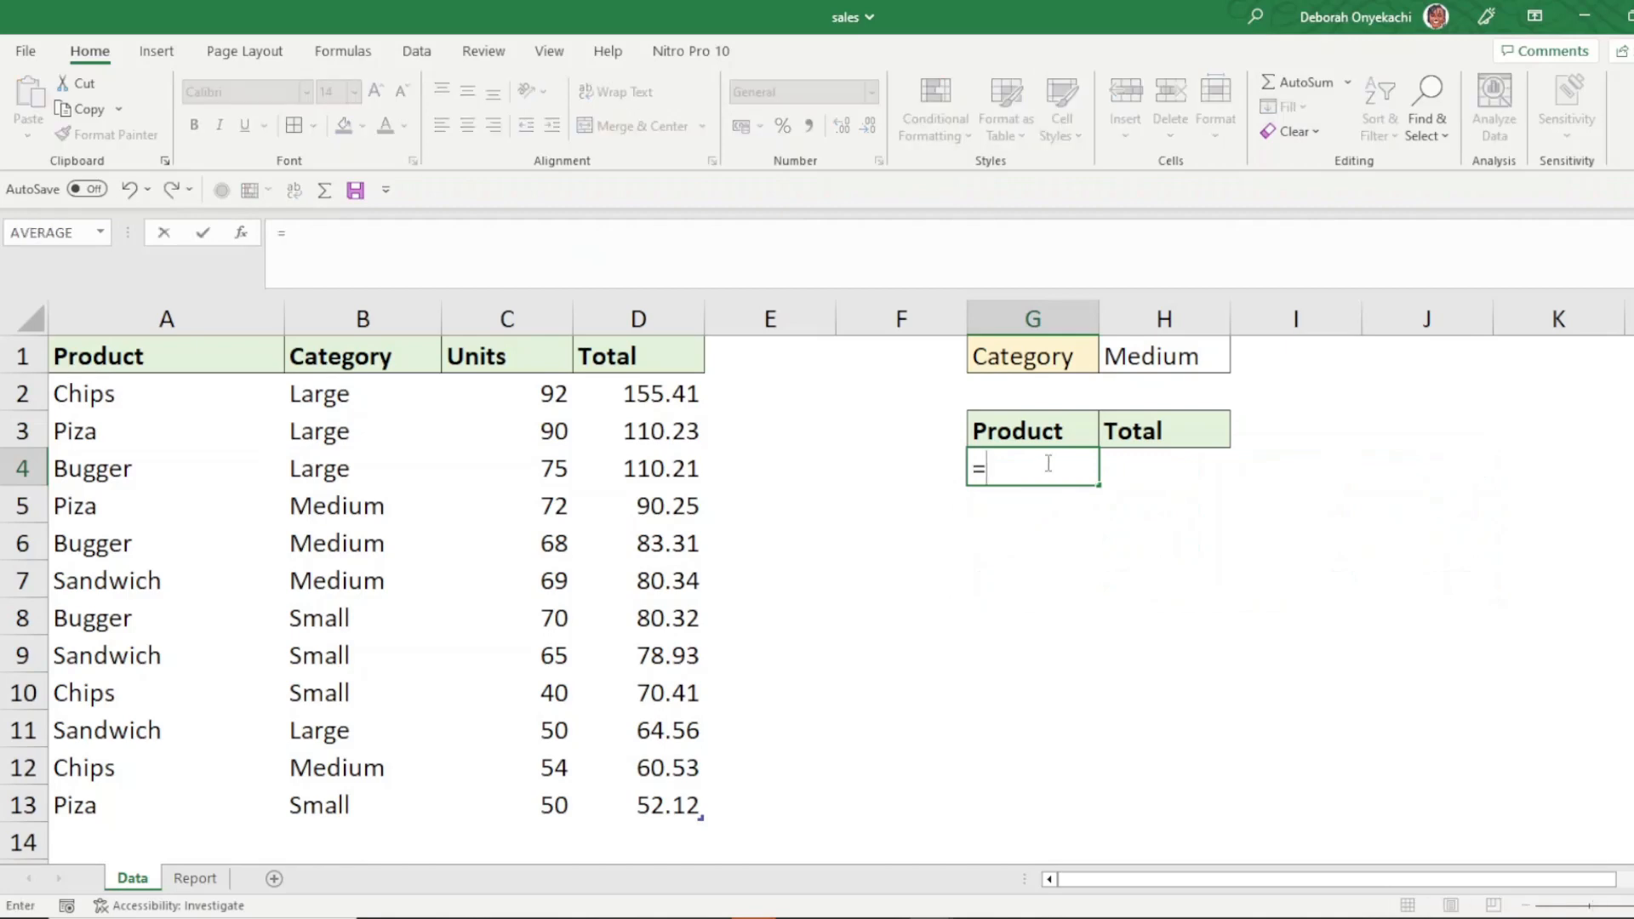
pyautogui.write('fil')
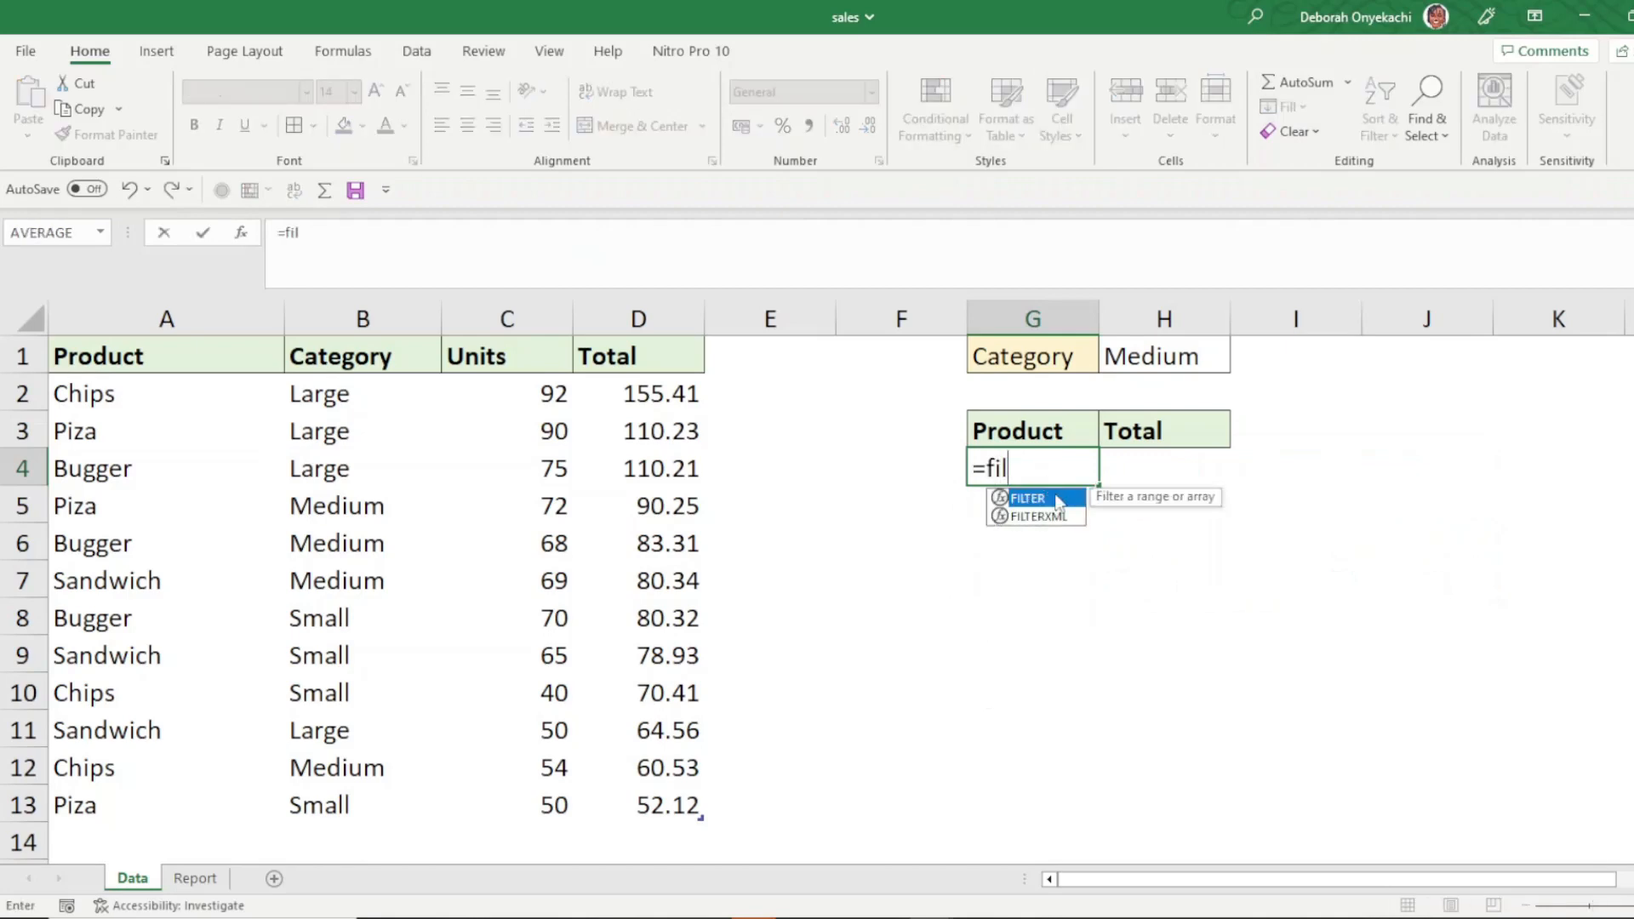
pyautogui.doubleClick(1058, 503)
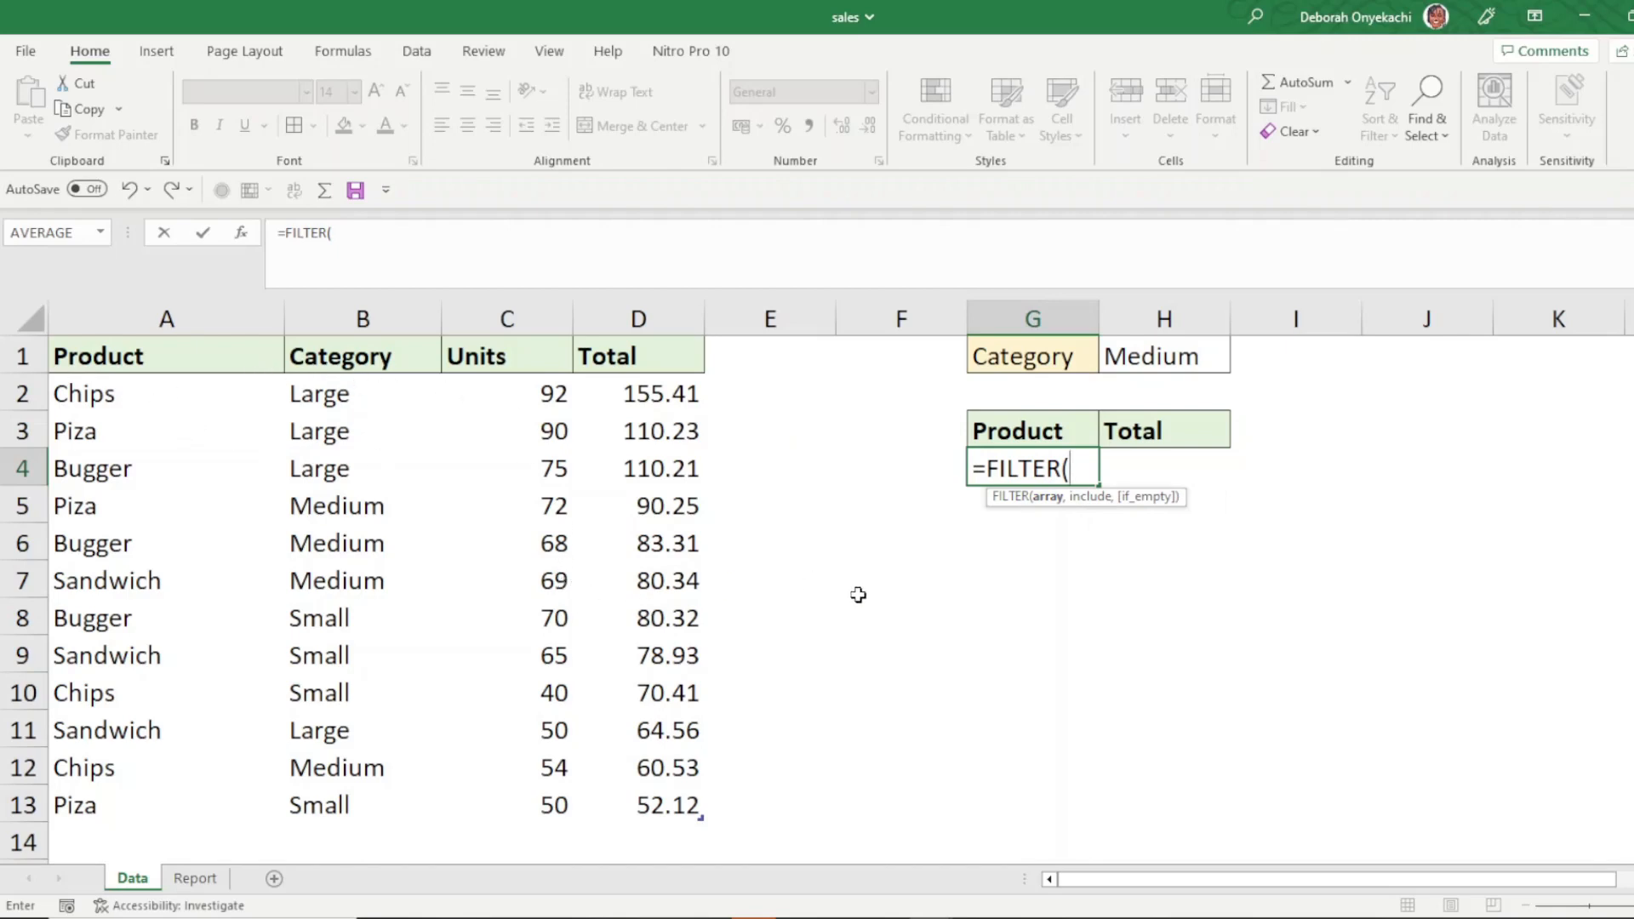
pyautogui.write('c')
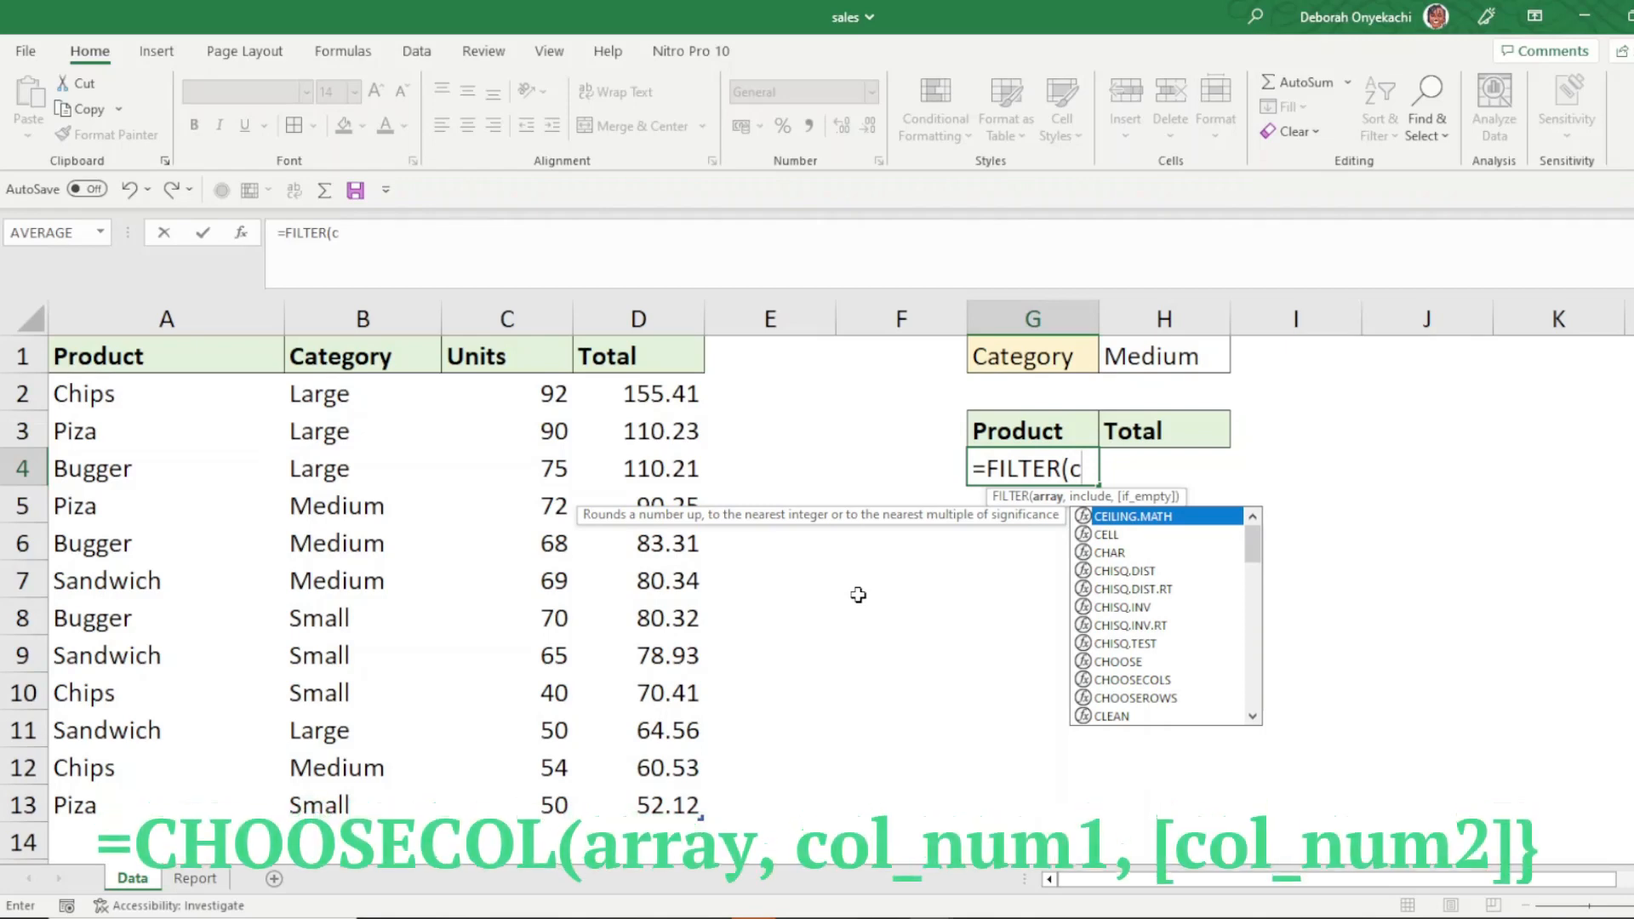
pyautogui.write('ho')
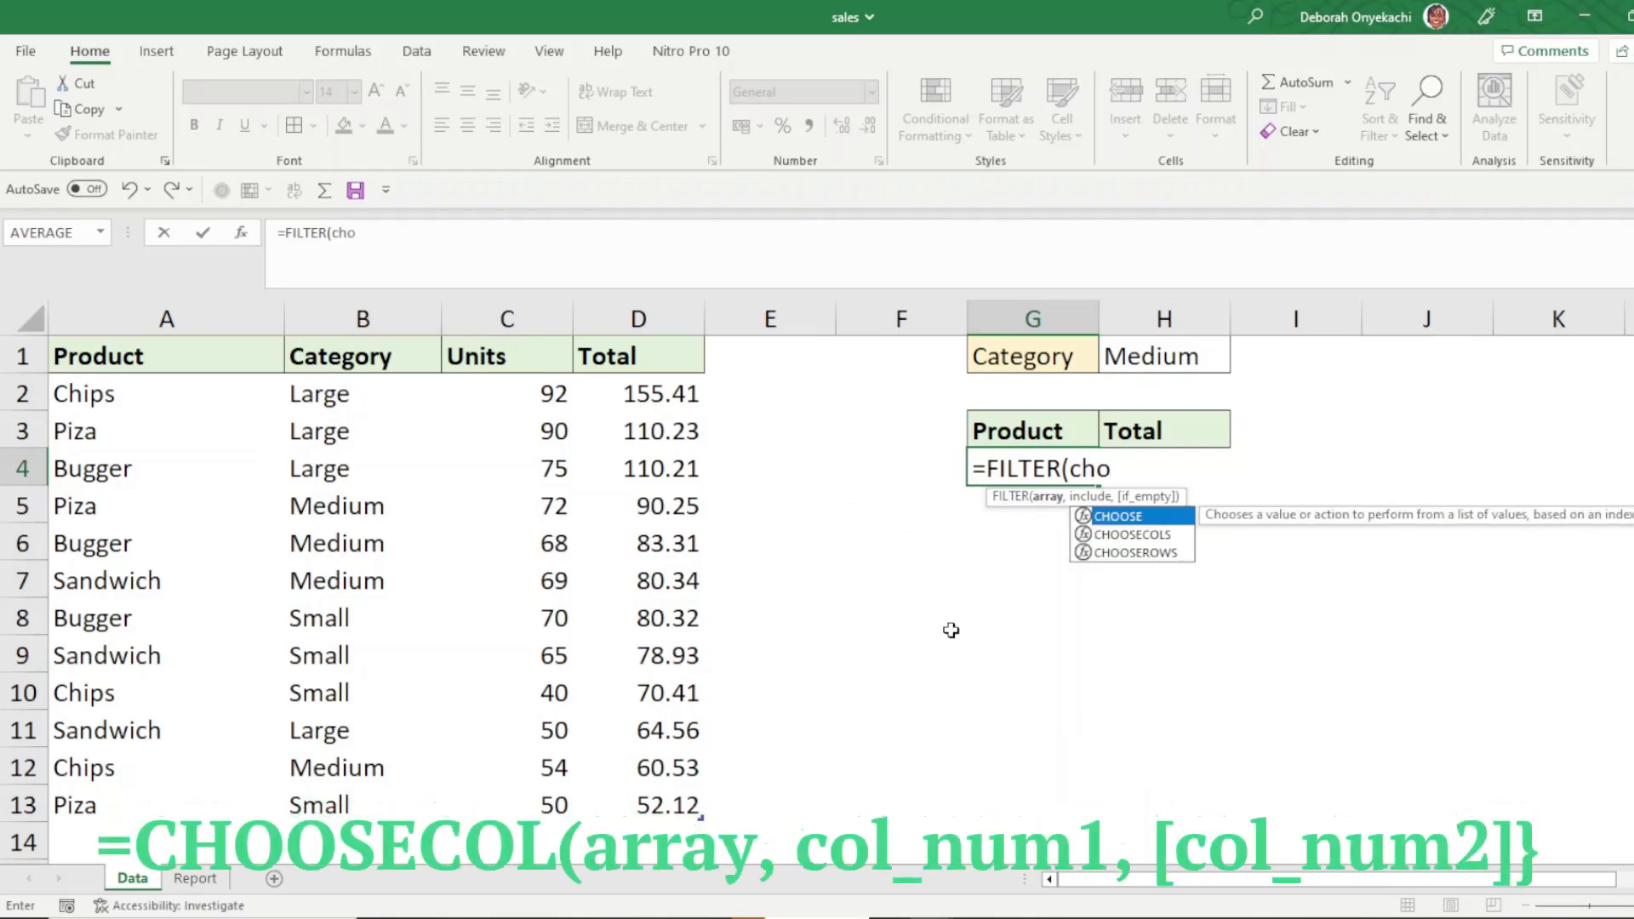
pyautogui.doubleClick(1125, 535)
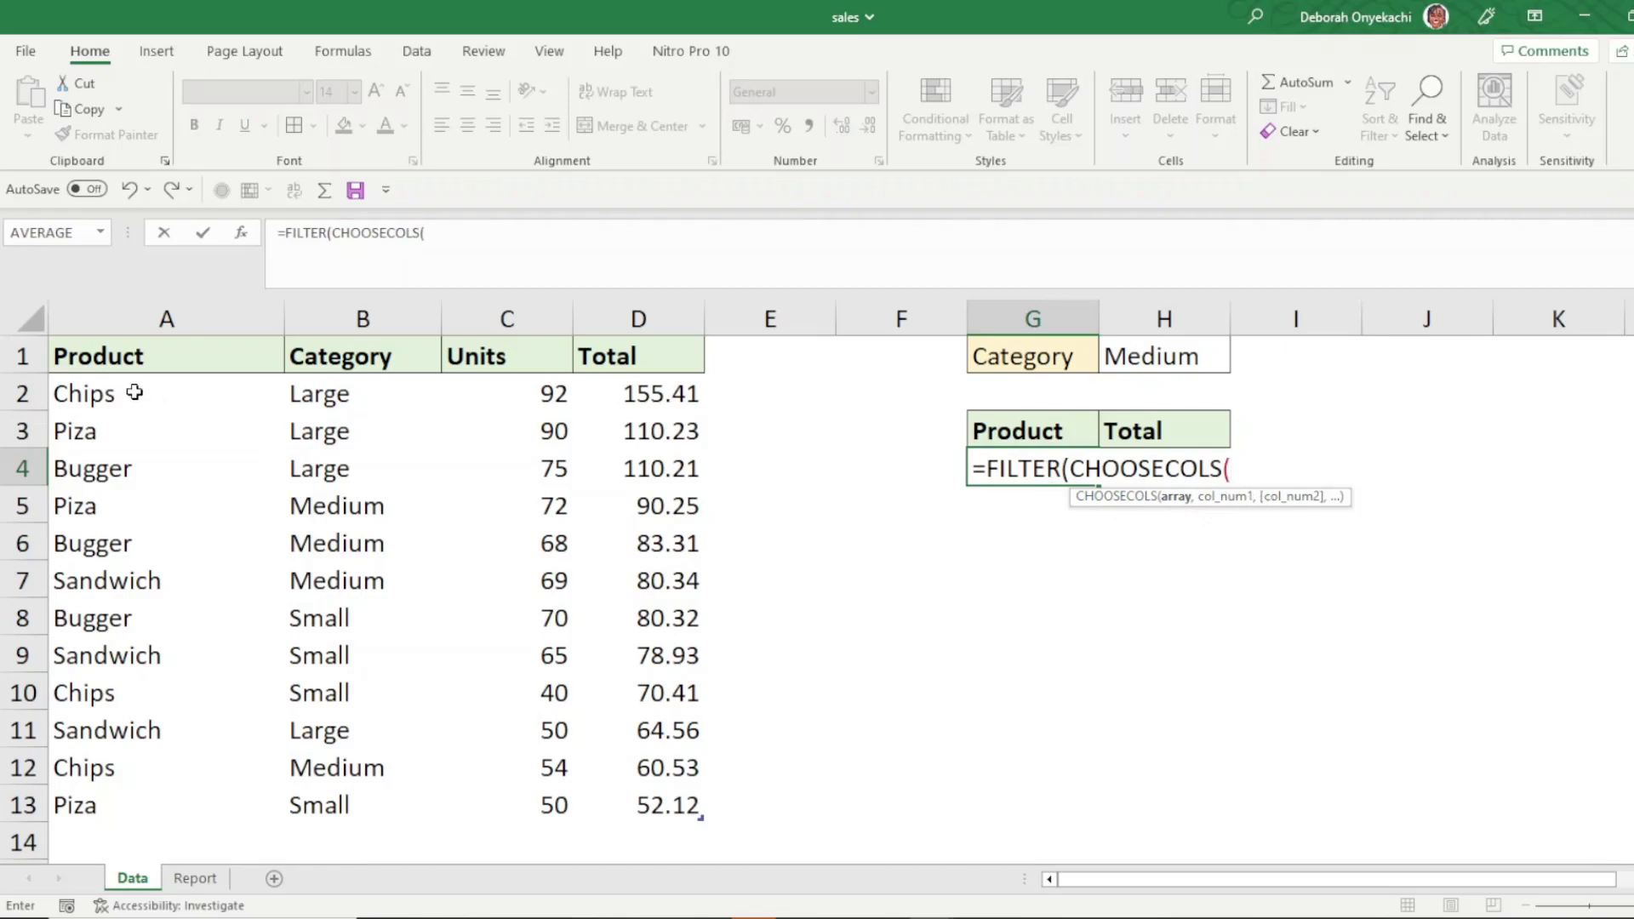
pyautogui.moveTo(134, 393); pyautogui.dragTo(587, 790)
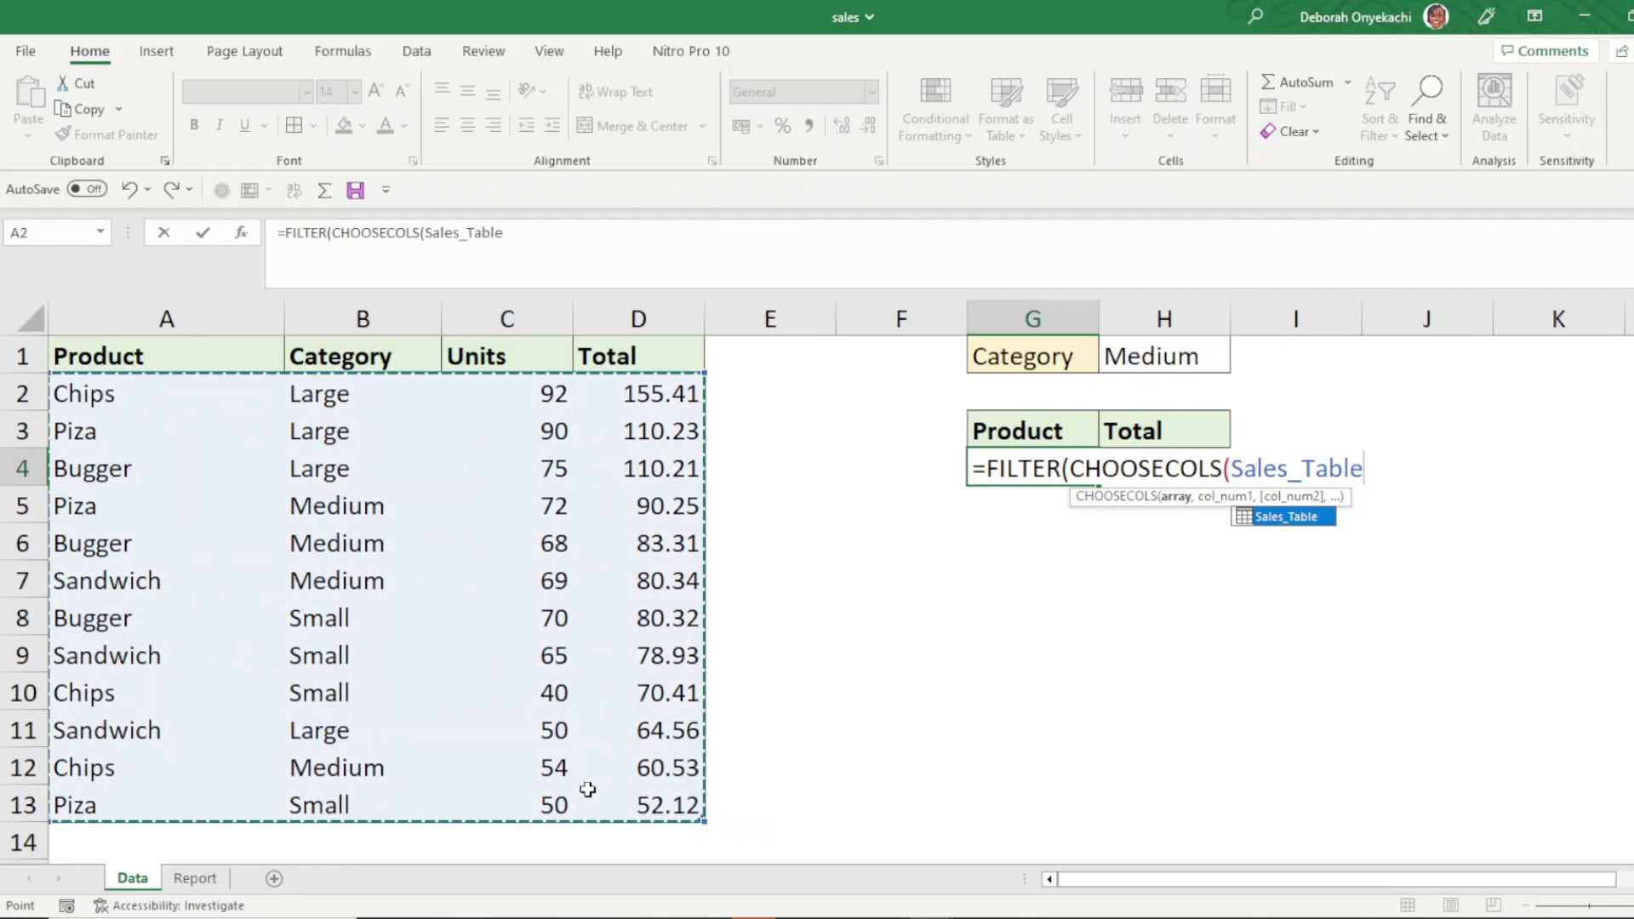
pyautogui.write(',')
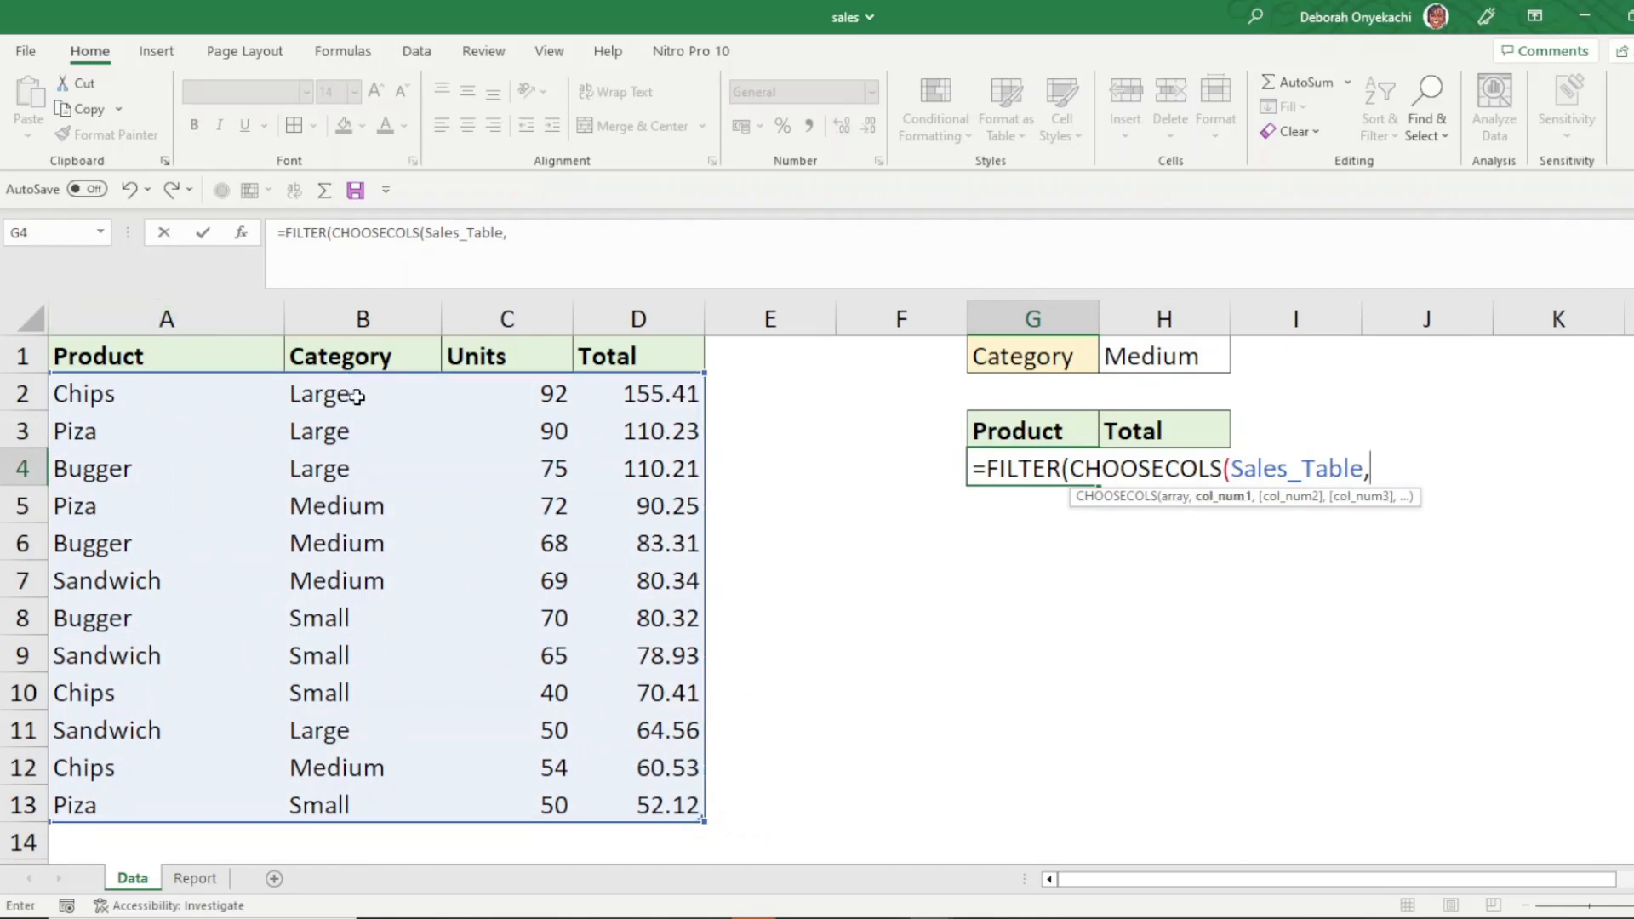
pyautogui.write('1,')
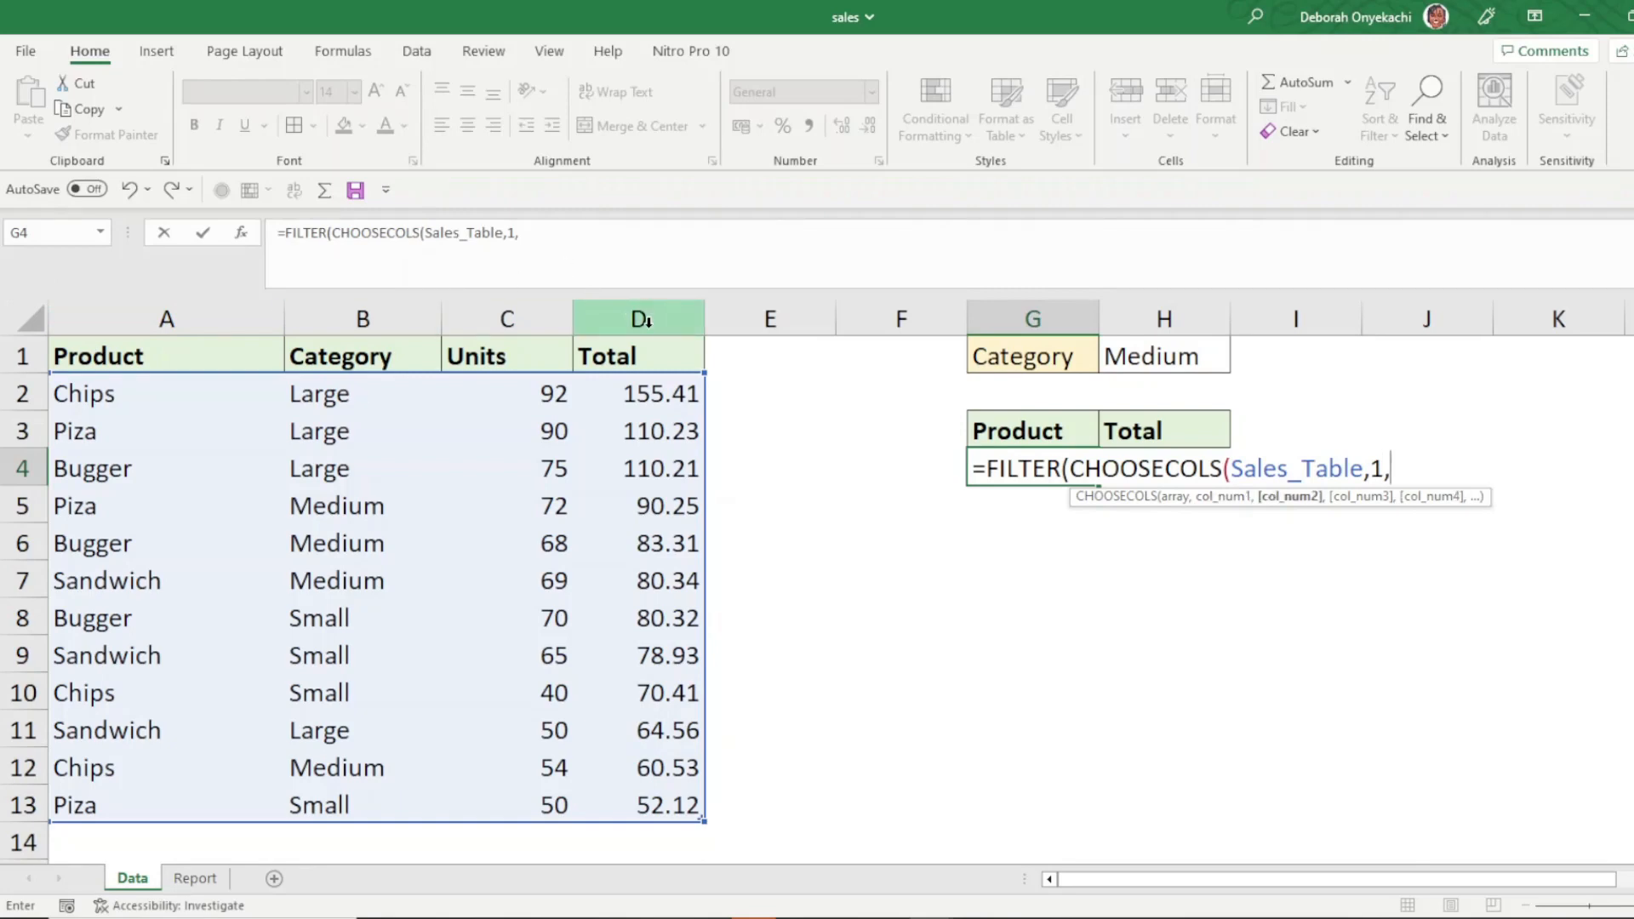
pyautogui.write('4)')
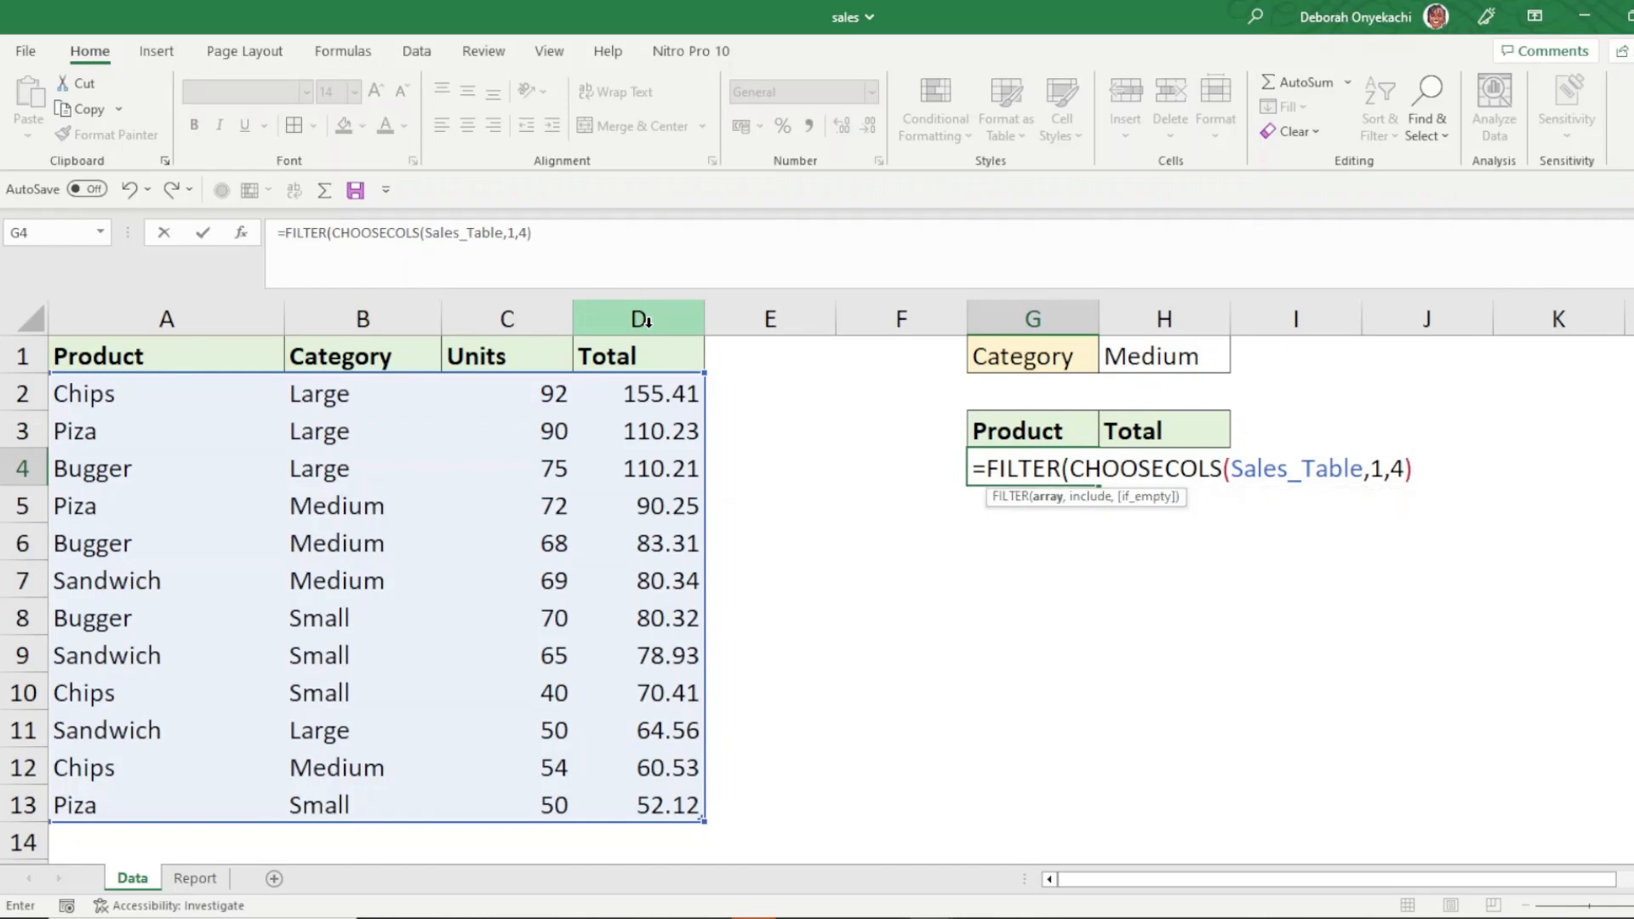
pyautogui.write(',')
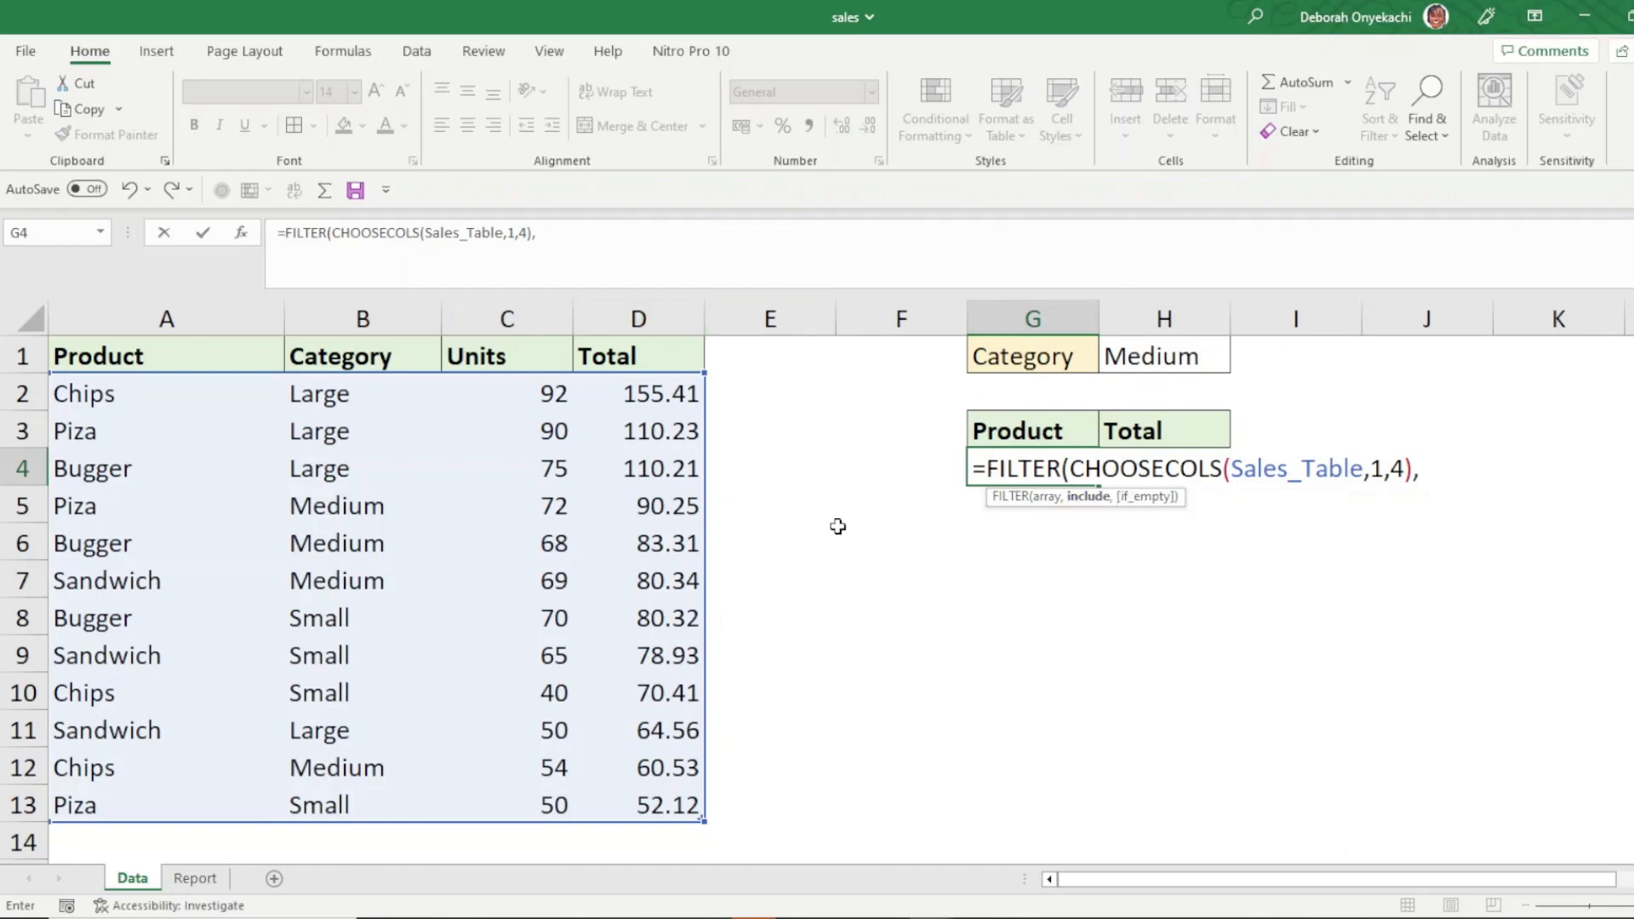
# - Complete and enter the G4 formula as =FILTER(CHOOSECOLS(Sales_Table,1,4),Sales_Table[Category]=H1)
pyautogui.moveTo(347, 394); pyautogui.dragTo(346, 803)
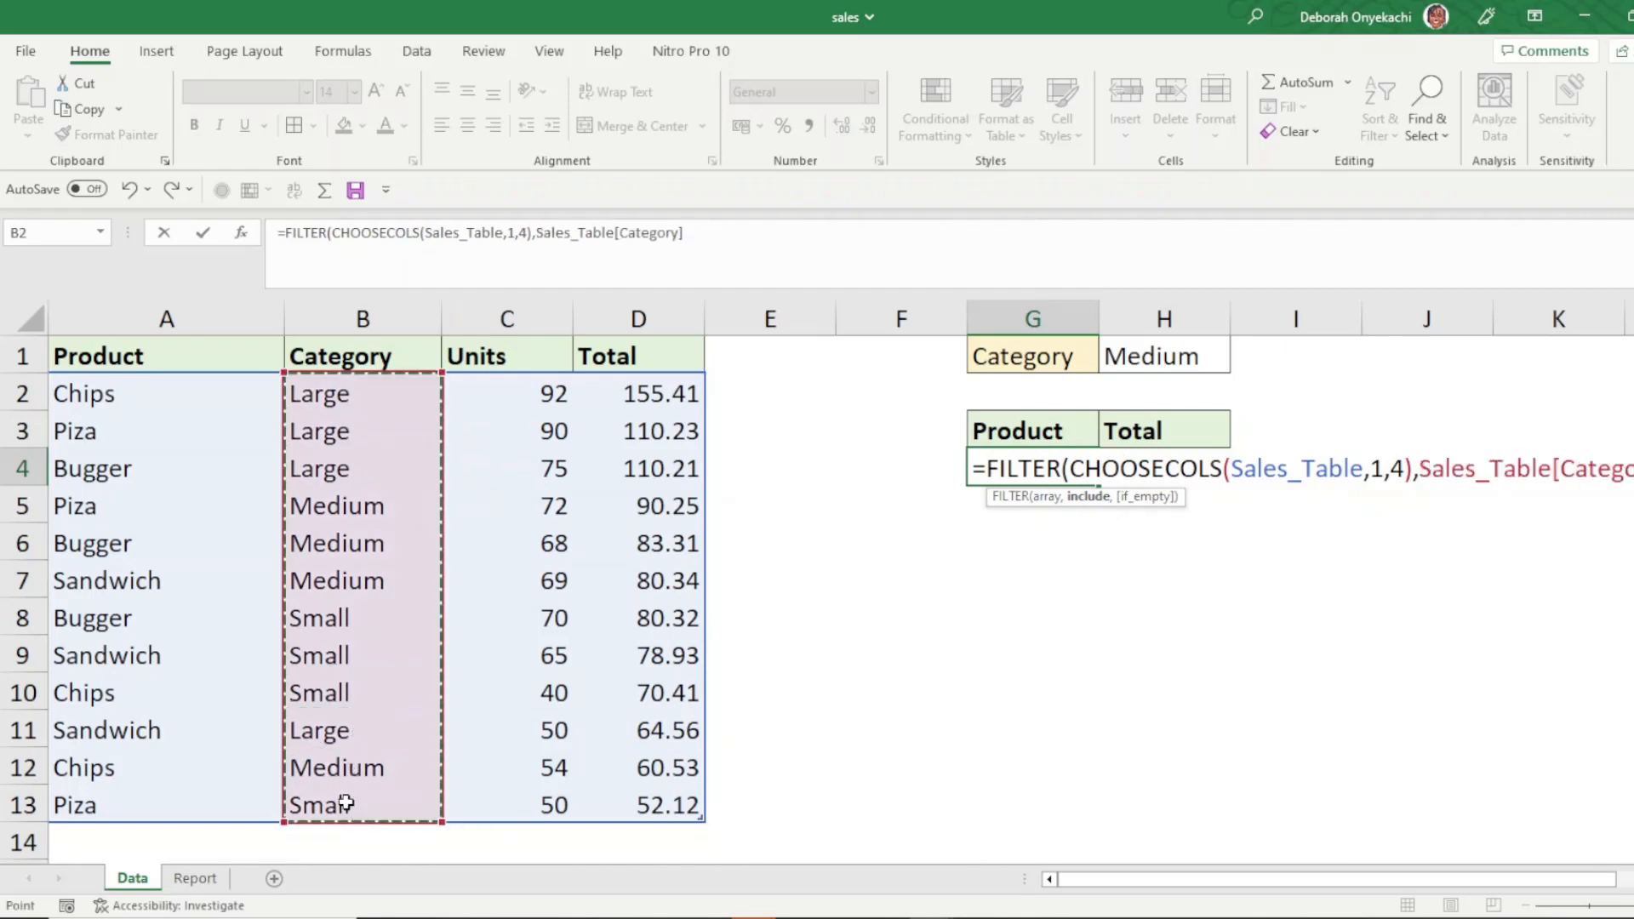
pyautogui.write('=')
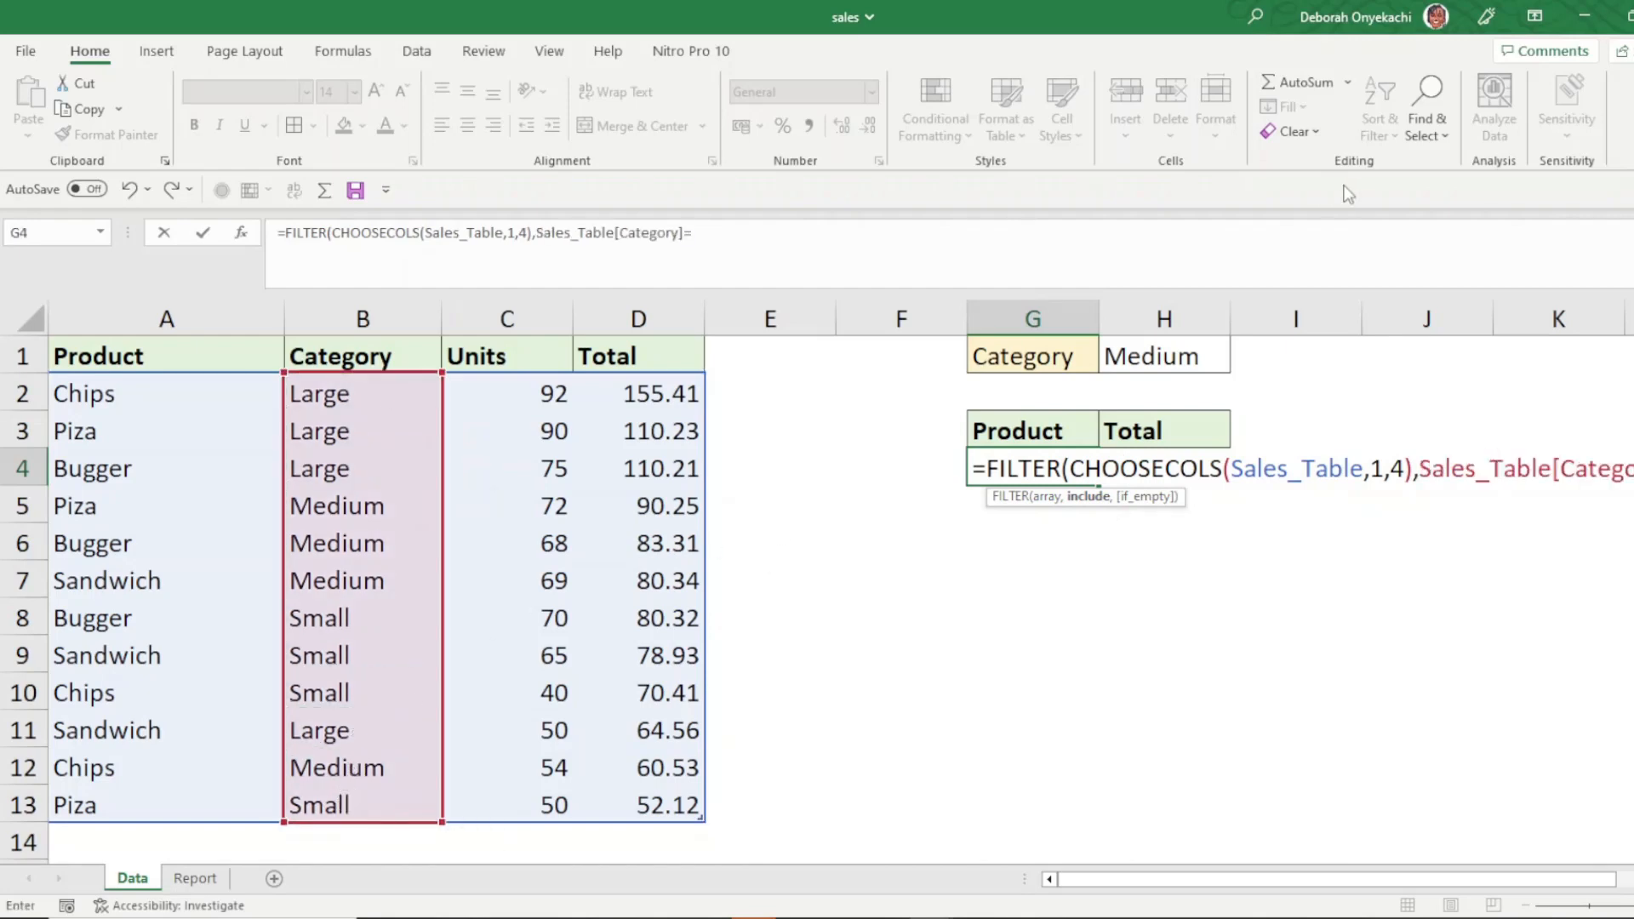
pyautogui.click(1170, 356)
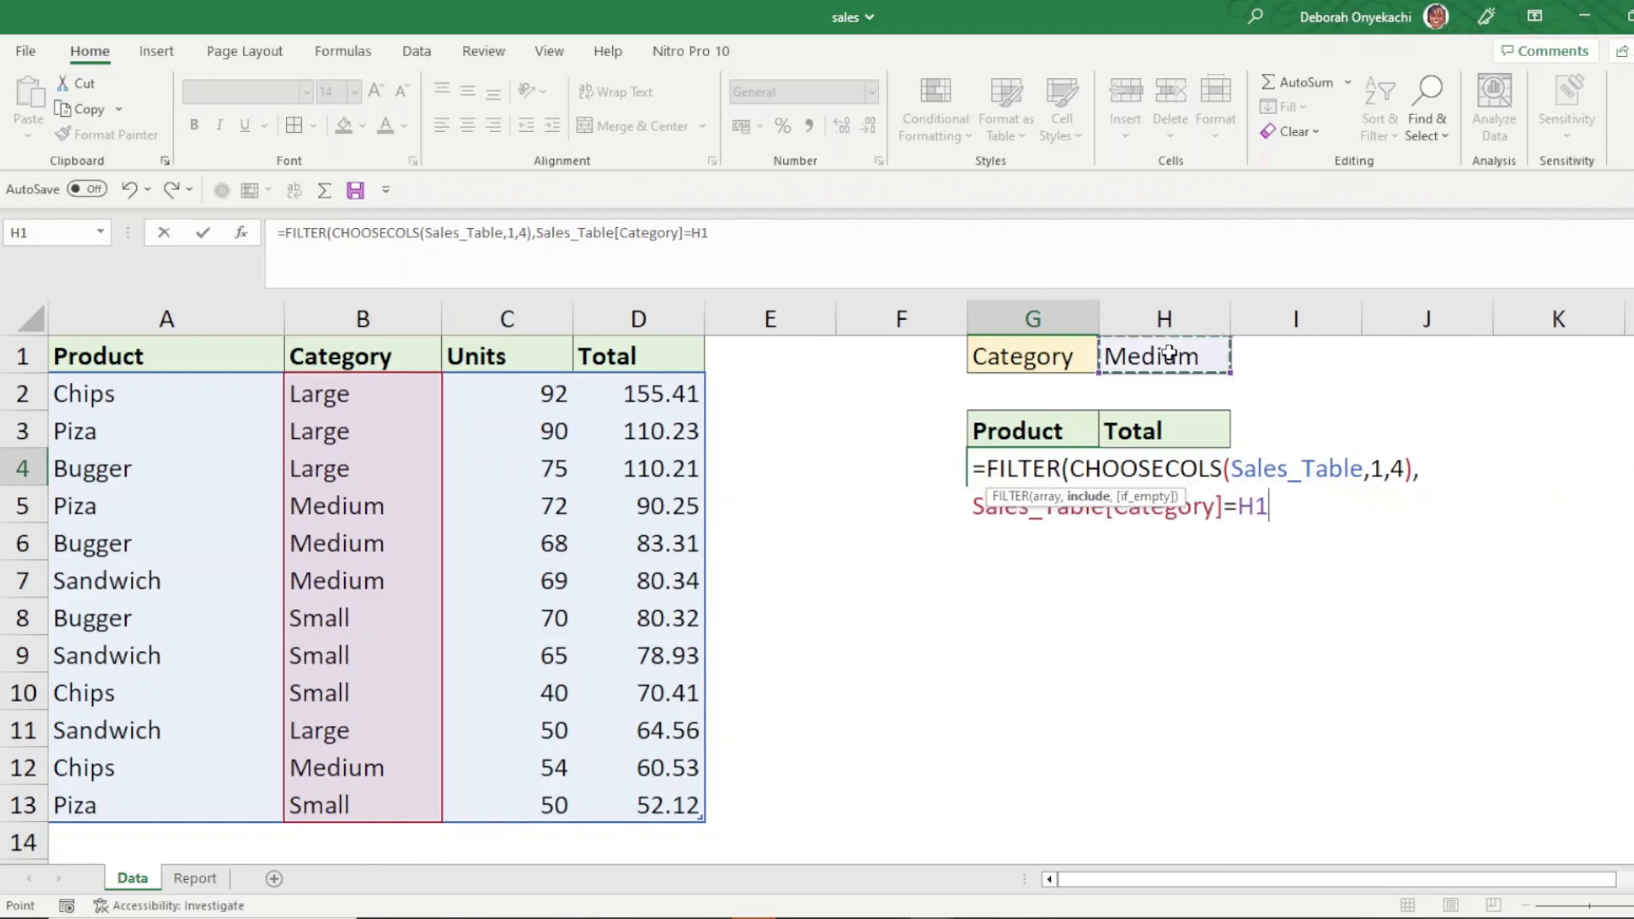
pyautogui.write(')')
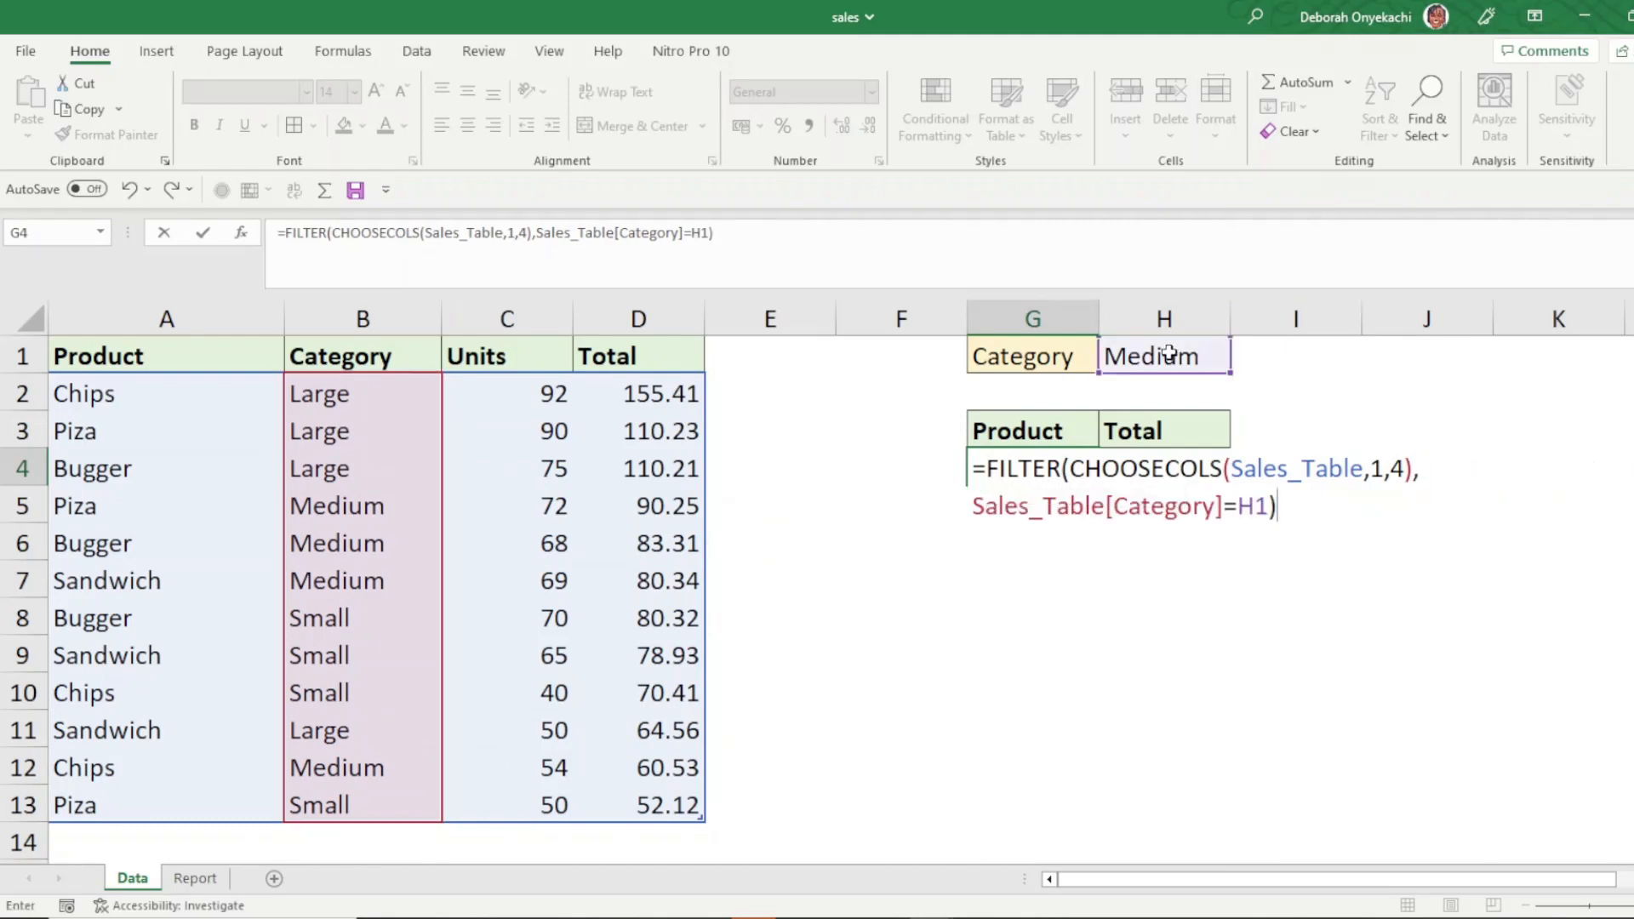
pyautogui.press('Return')
pyautogui.click(1030, 466)
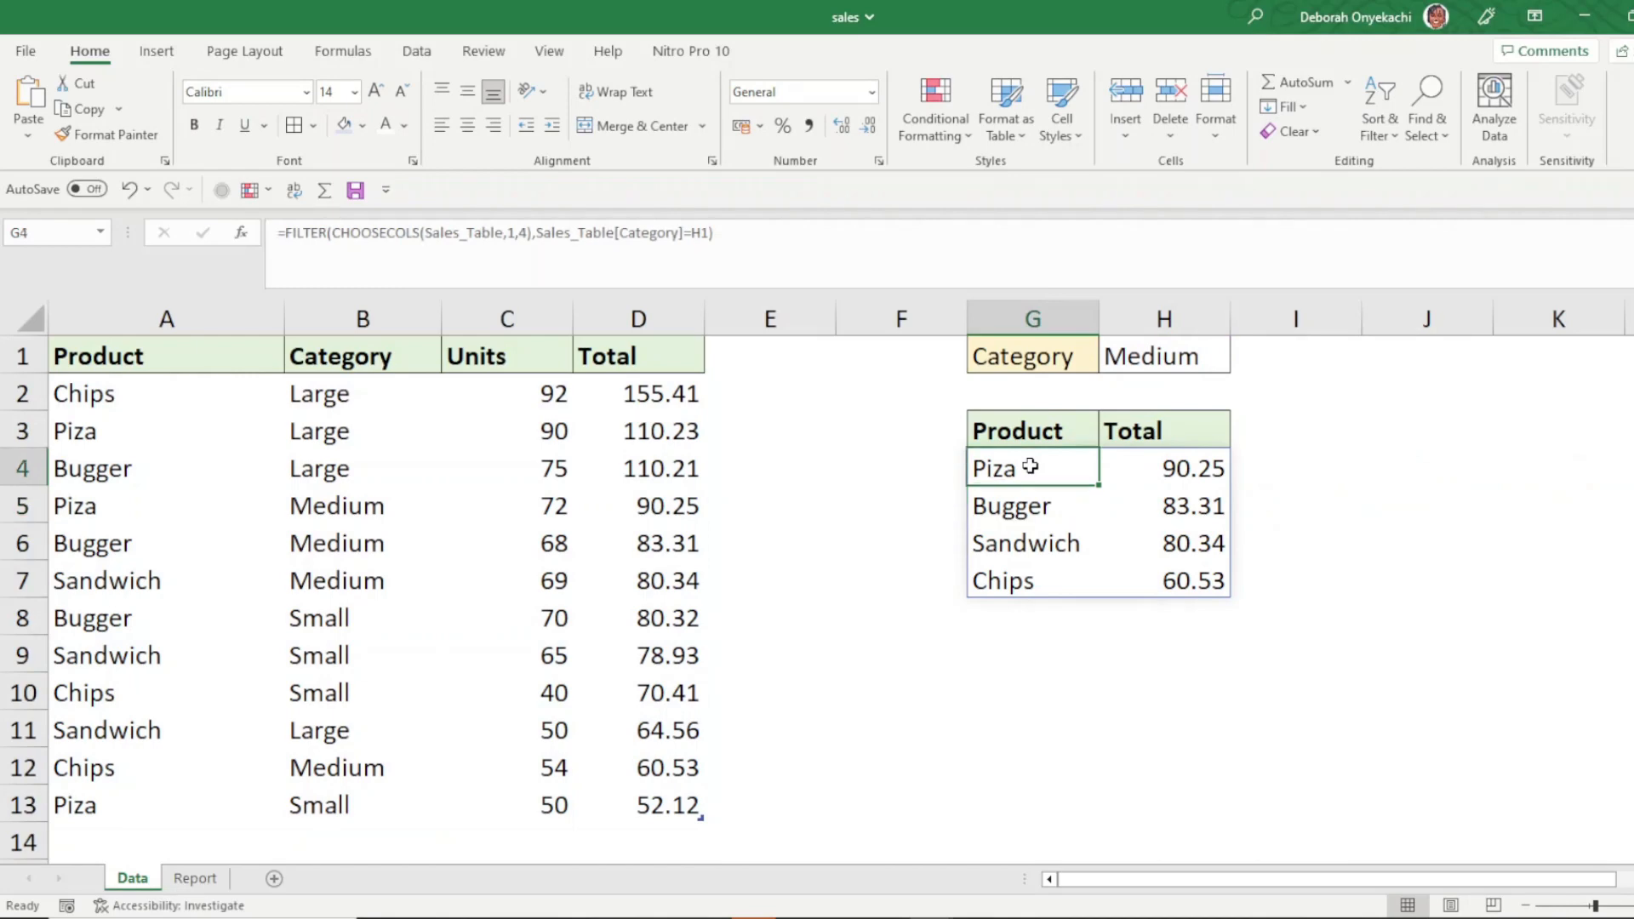
# - Switch the category selector in H1 to Small
pyautogui.click(1164, 351)
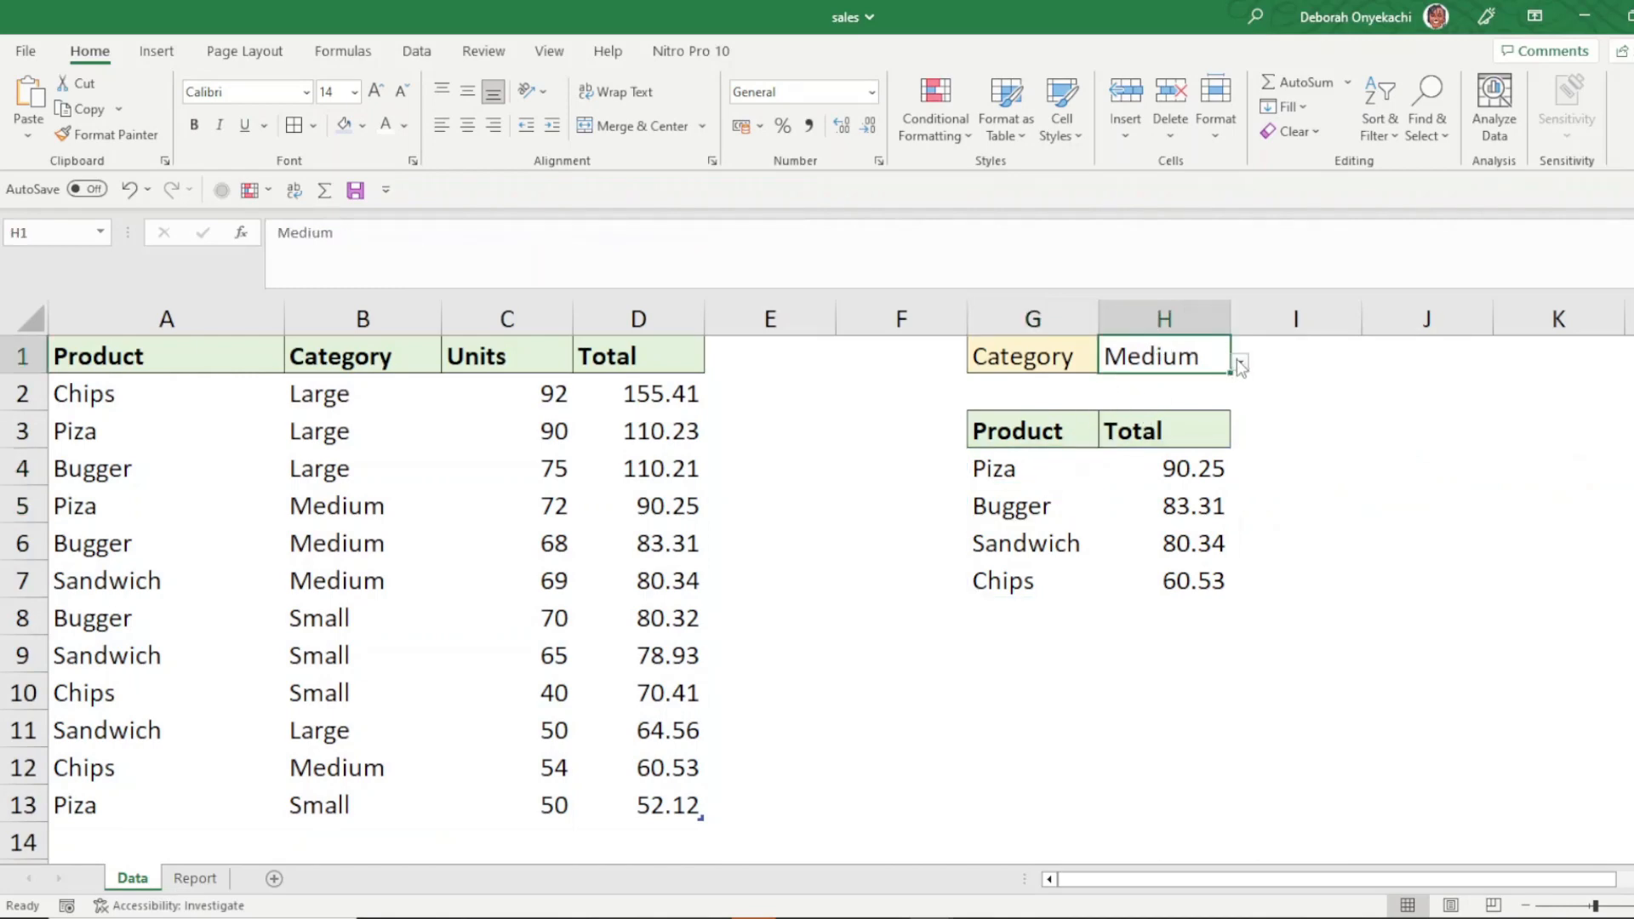
pyautogui.click(1241, 364)
pyautogui.click(1185, 380)
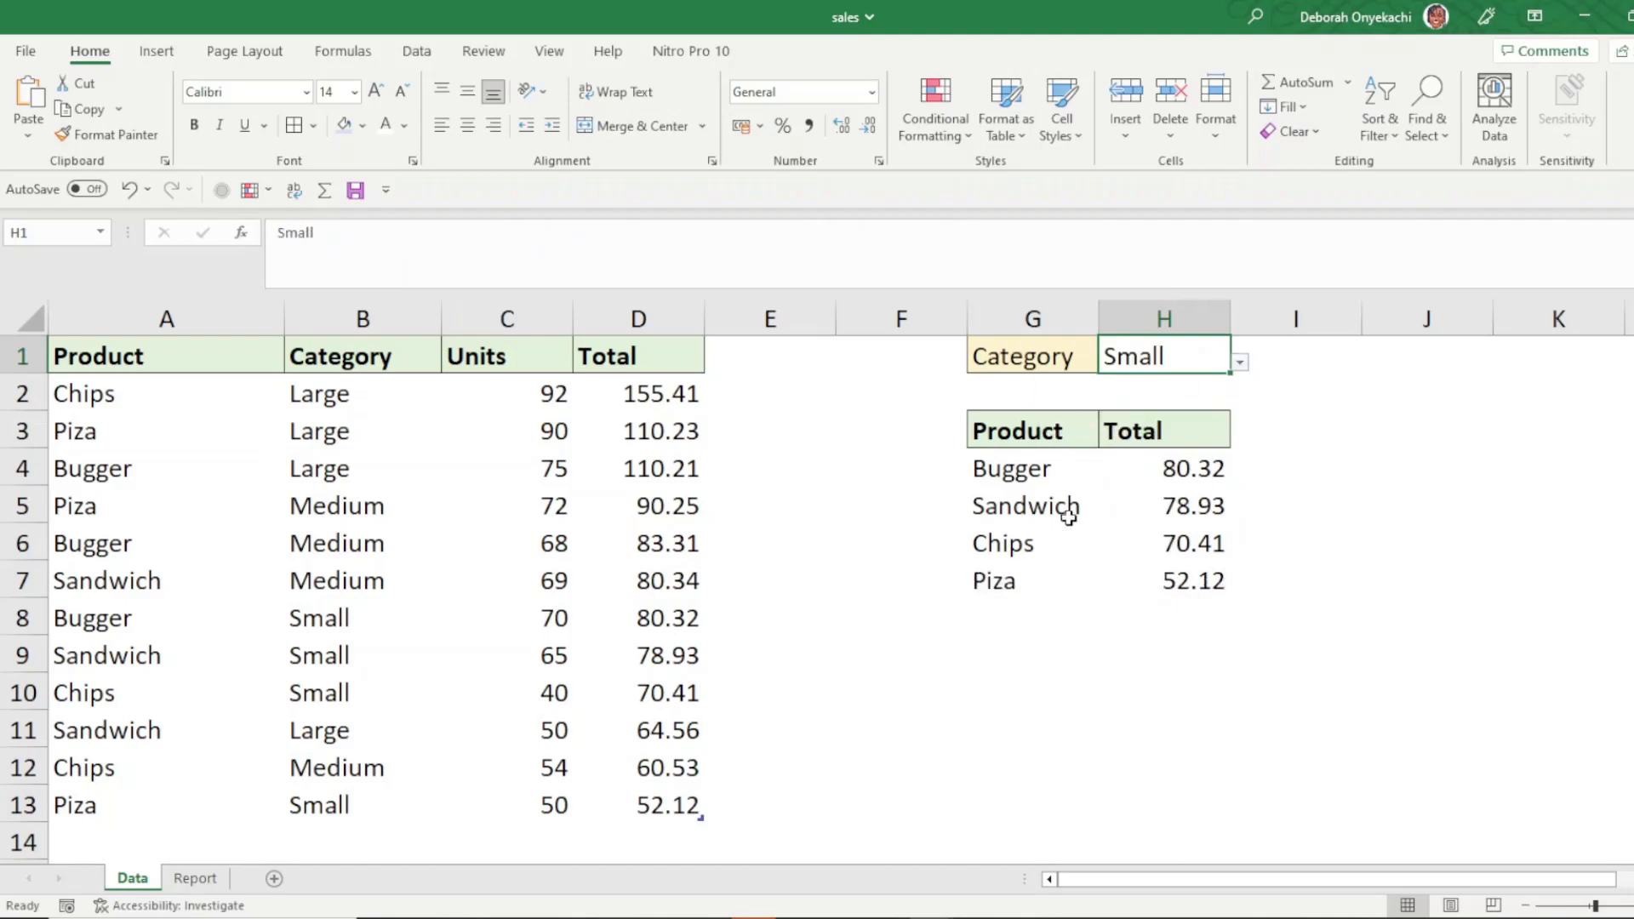
# - Check the result headers in G3 and H3, then clear the formula from G4
pyautogui.click(1039, 467)
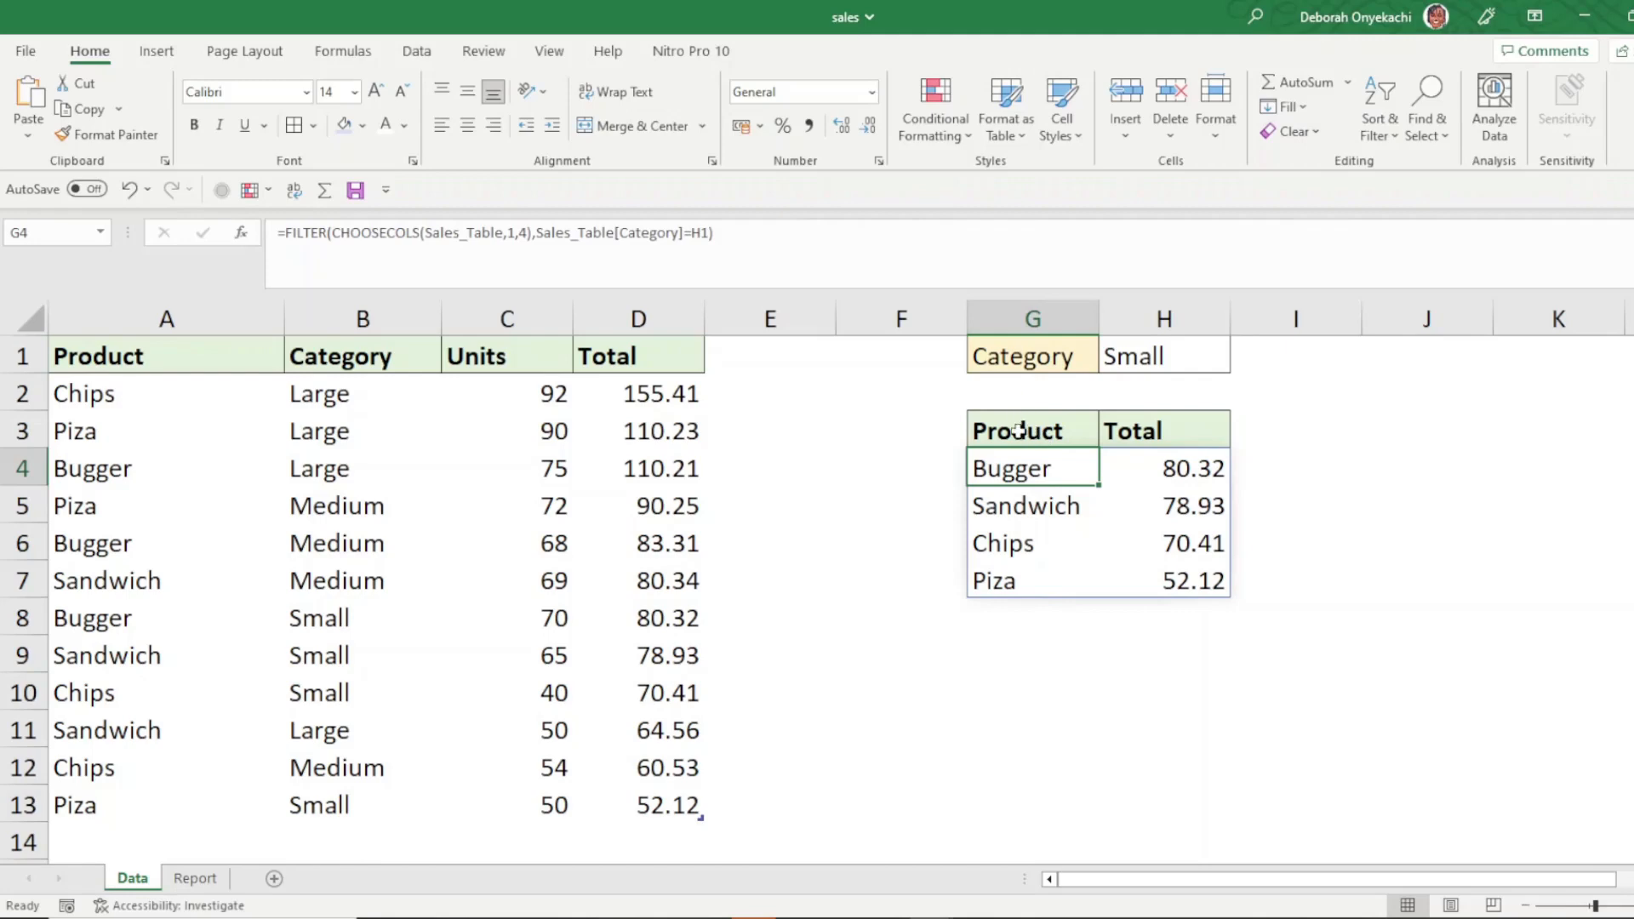
pyautogui.click(1018, 429)
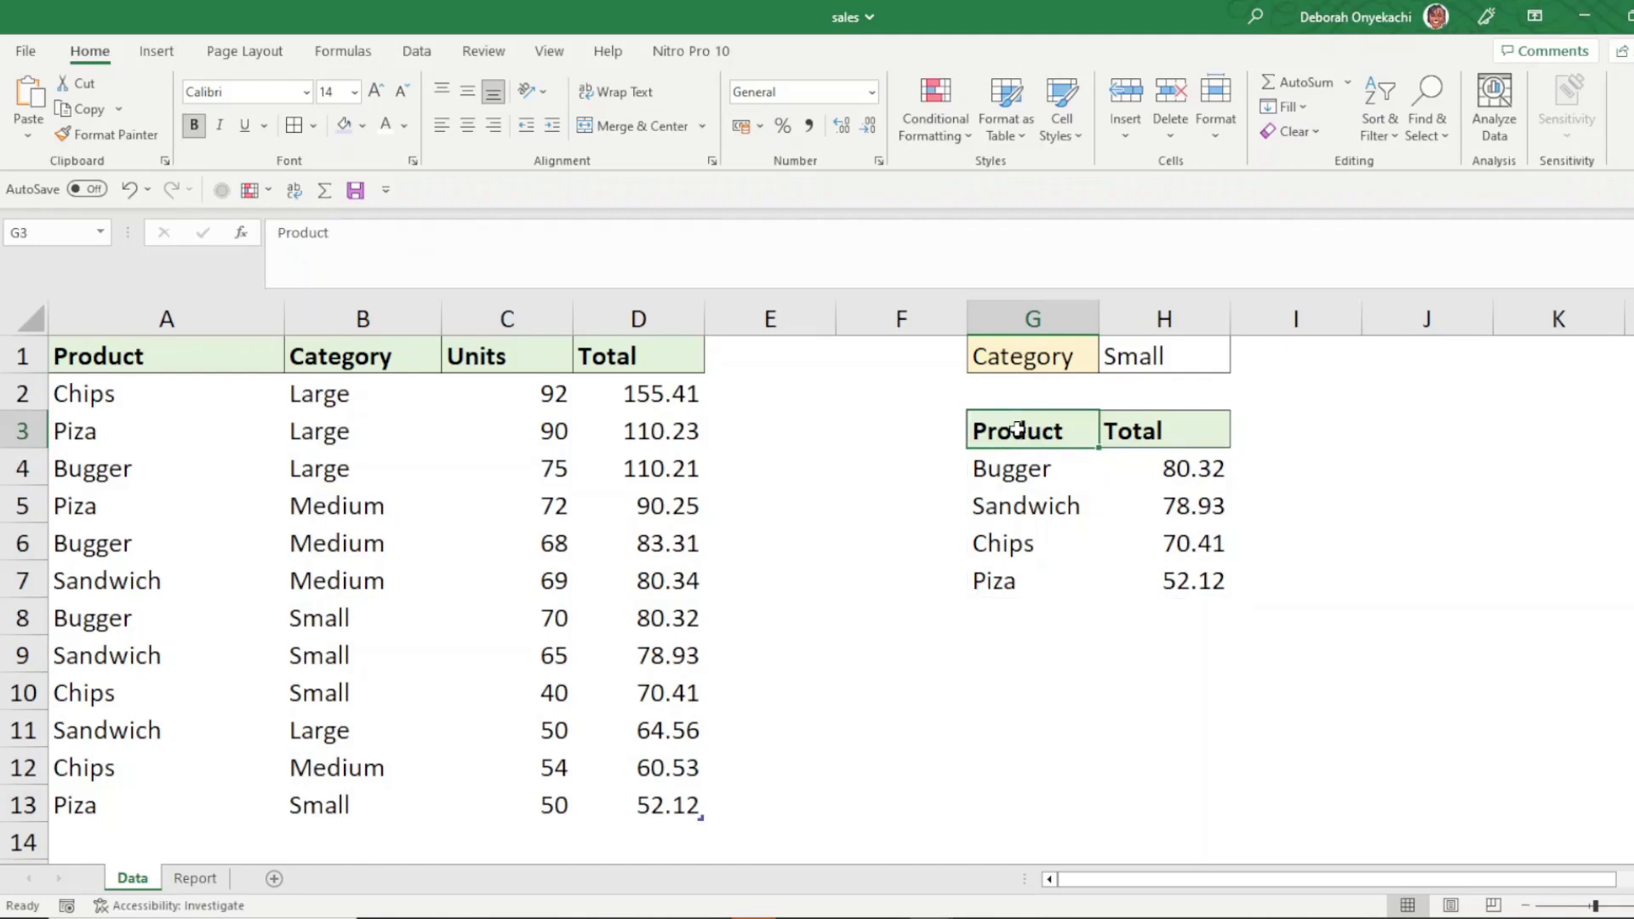
pyautogui.click(1126, 432)
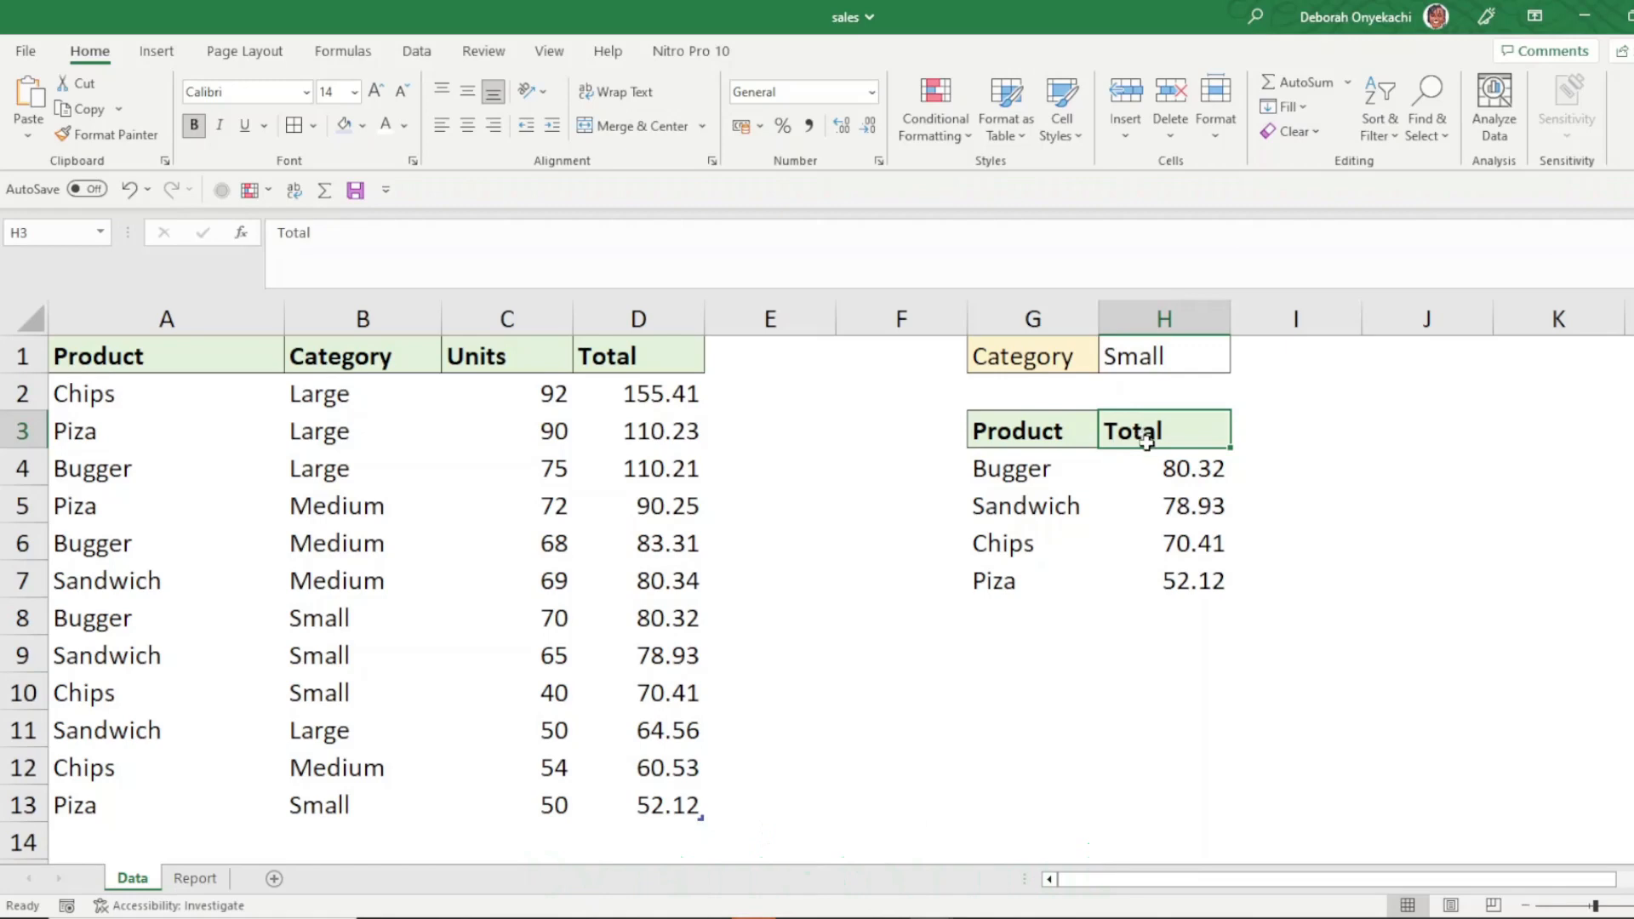
pyautogui.click(1045, 466)
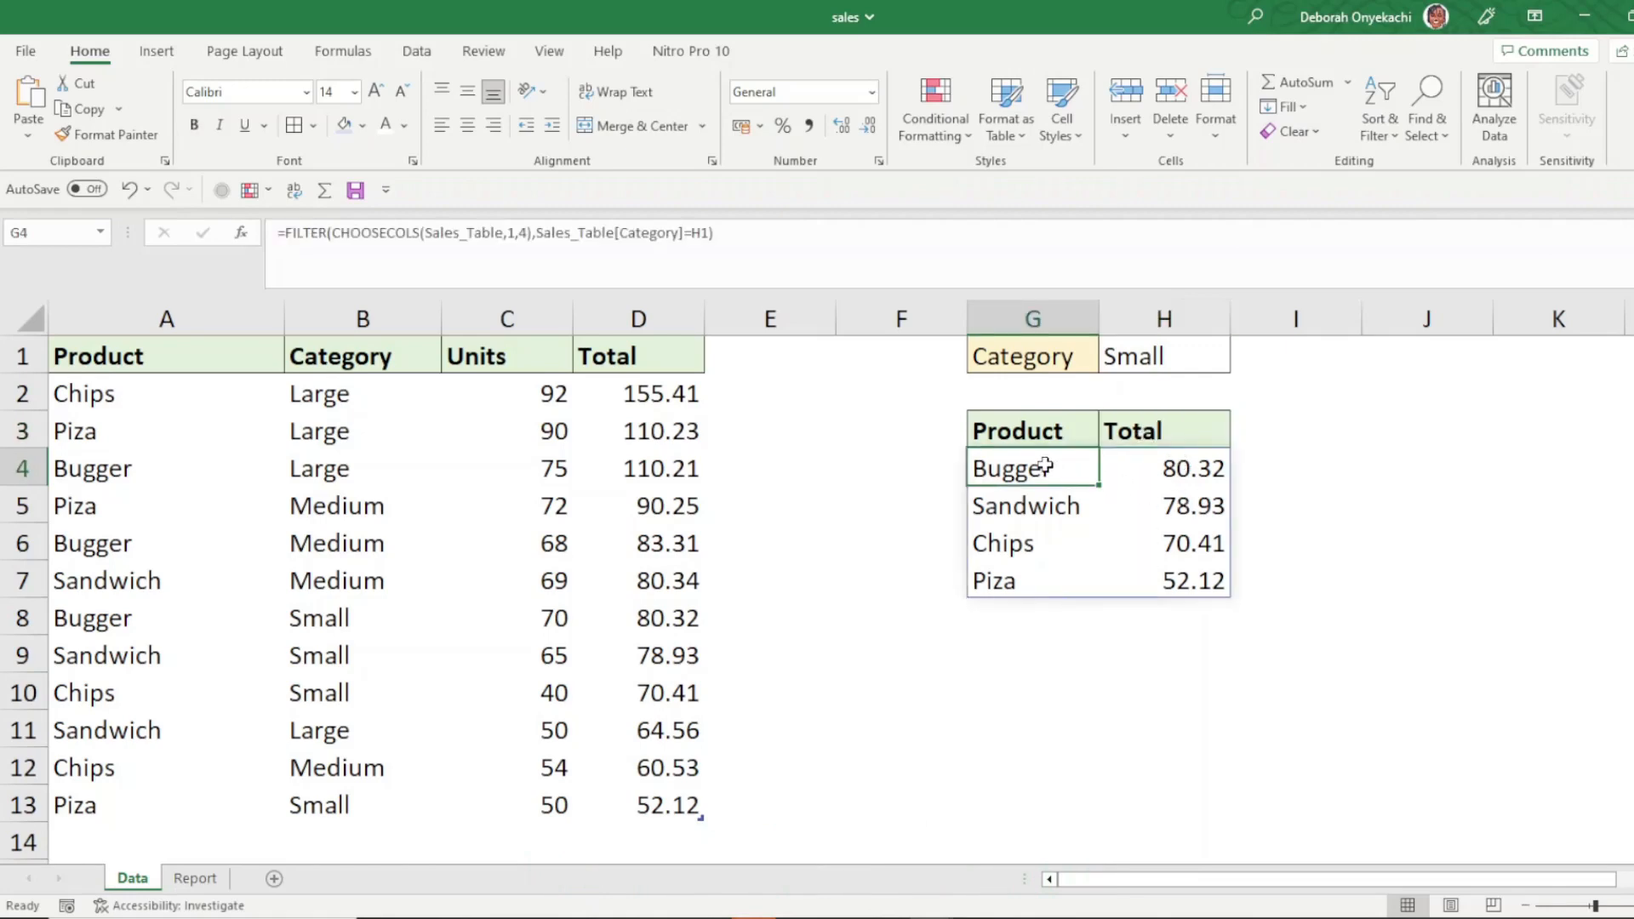
pyautogui.press('Delete')
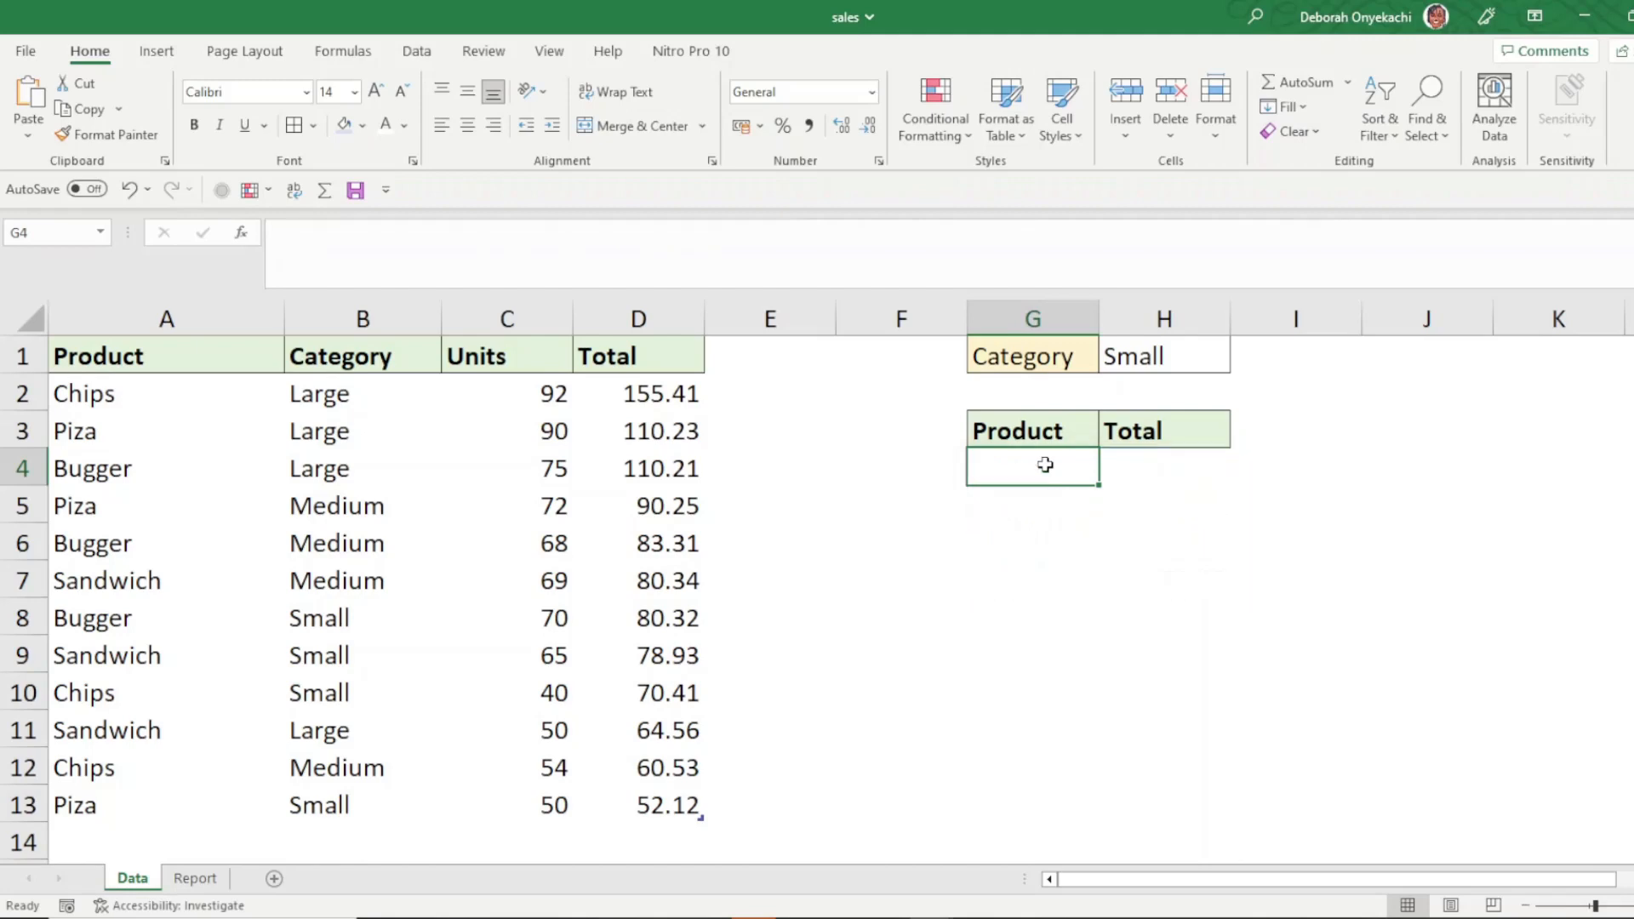
# - Start a new formula in G4 as =FILTER(INDEX(Sales_Table, using the whole sales table as the INDEX array
pyautogui.write('=fil')
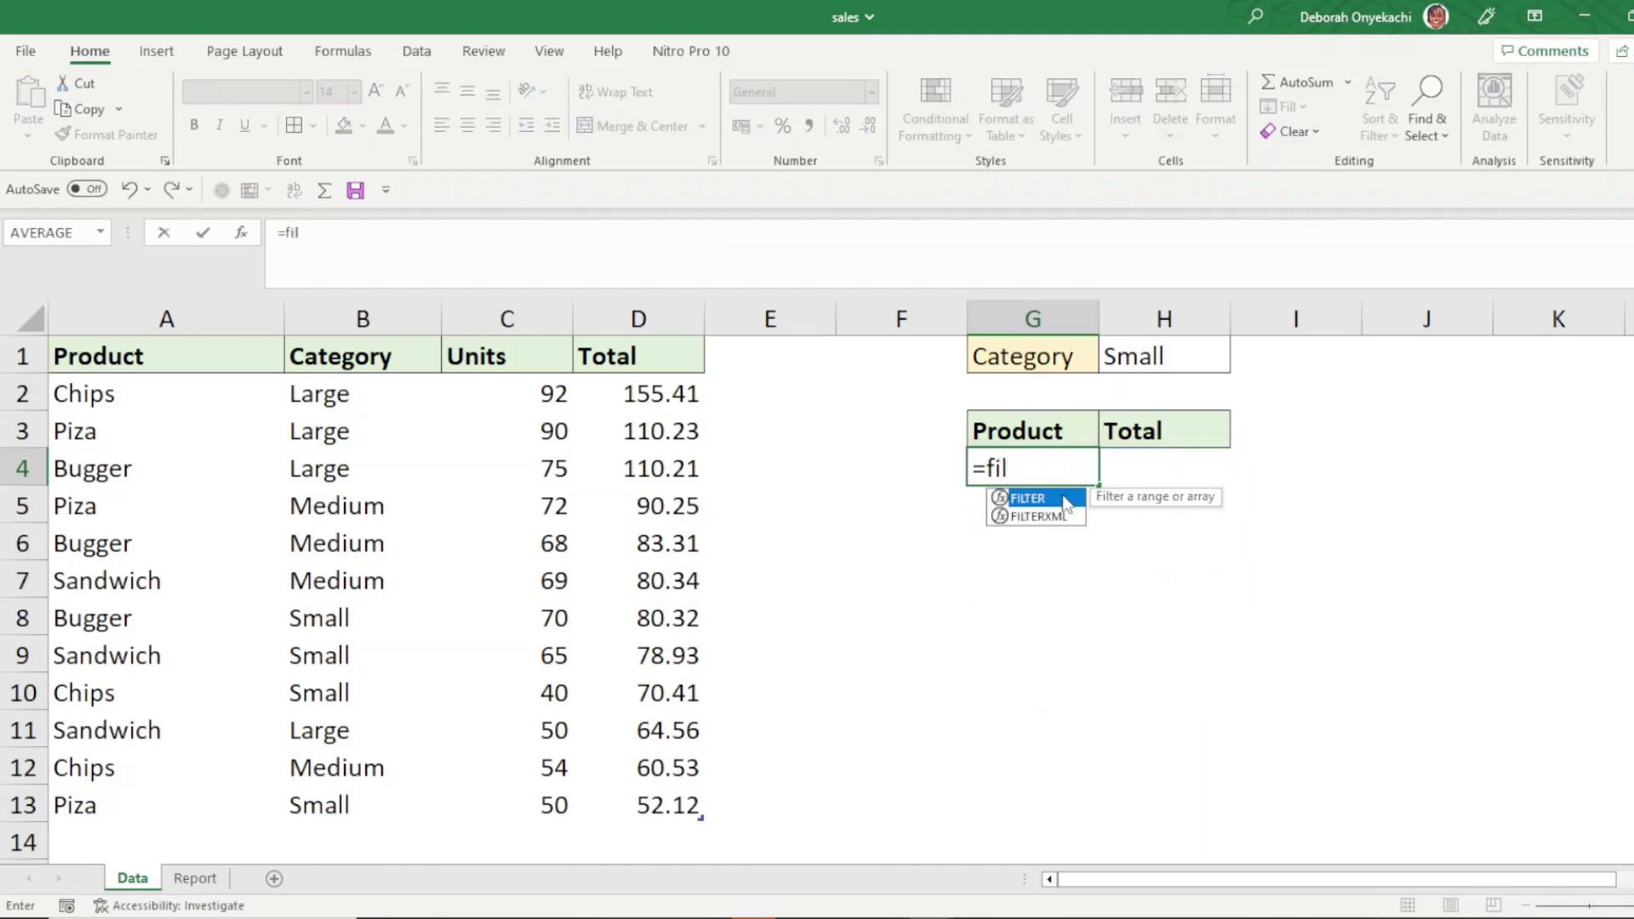
pyautogui.doubleClick(1066, 501)
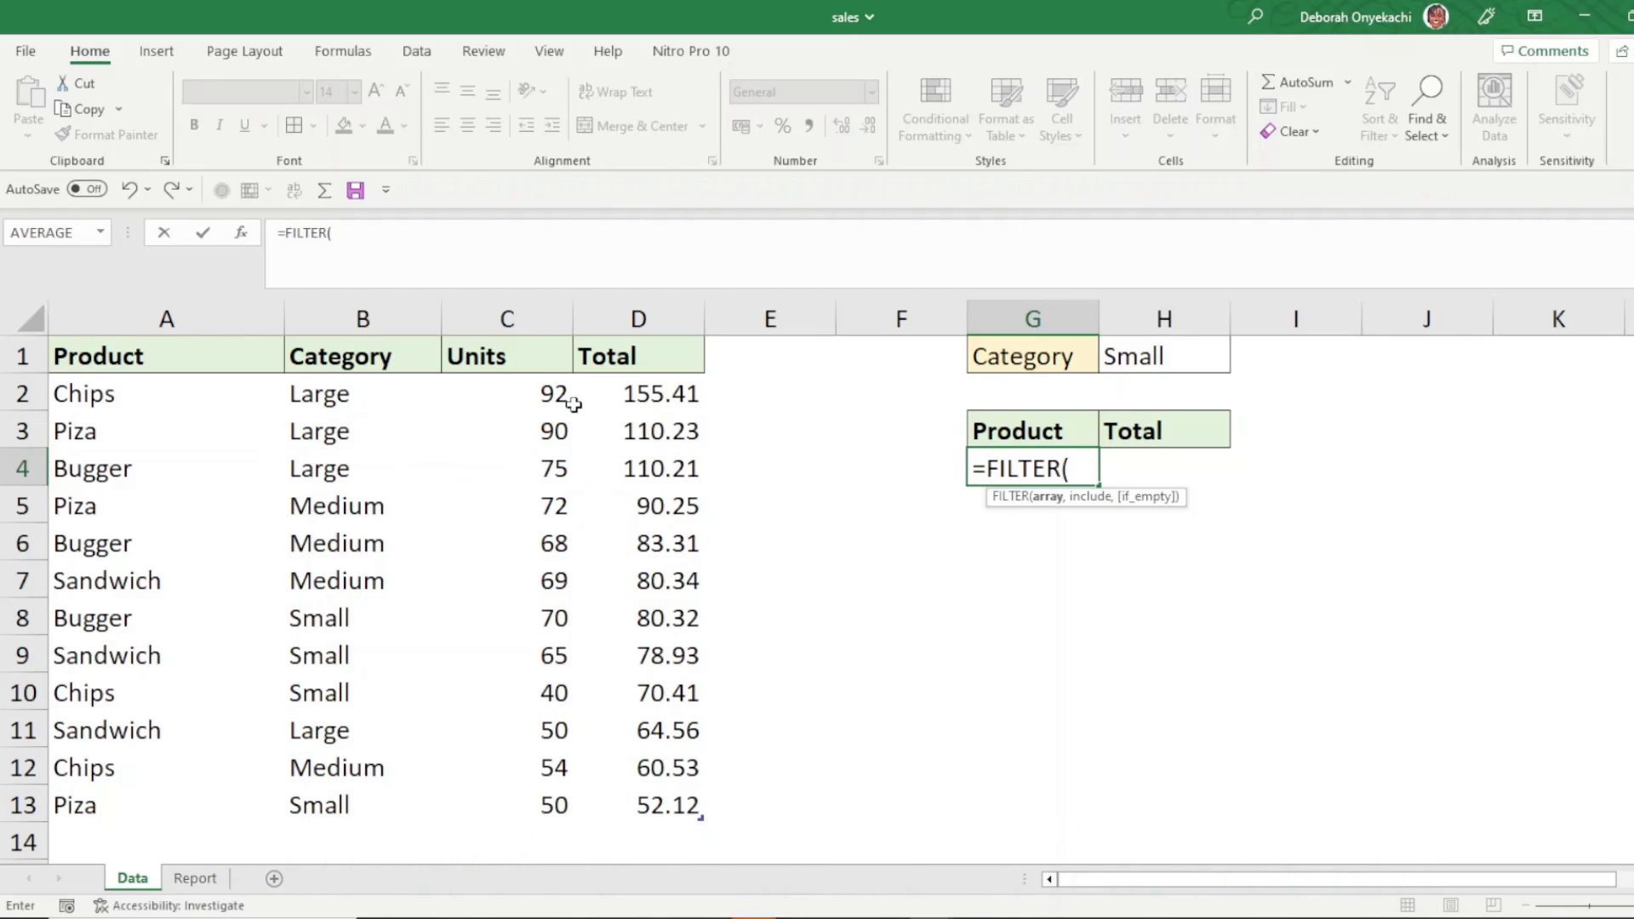
pyautogui.write('INDEX(')
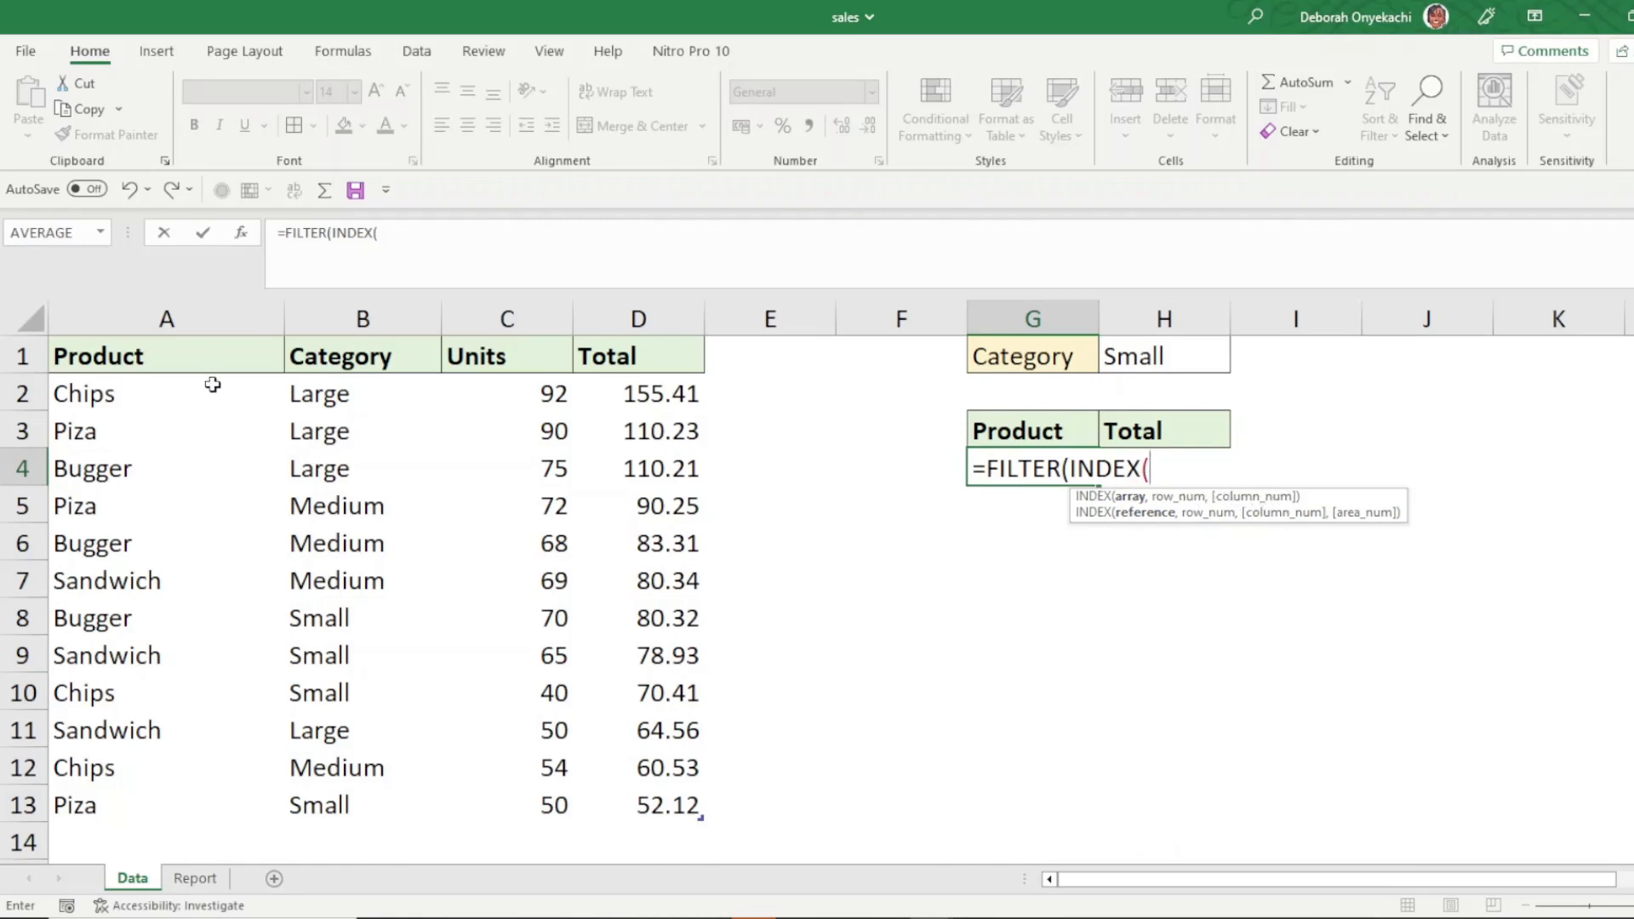
pyautogui.moveTo(139, 397); pyautogui.dragTo(595, 791)
pyautogui.write(',')
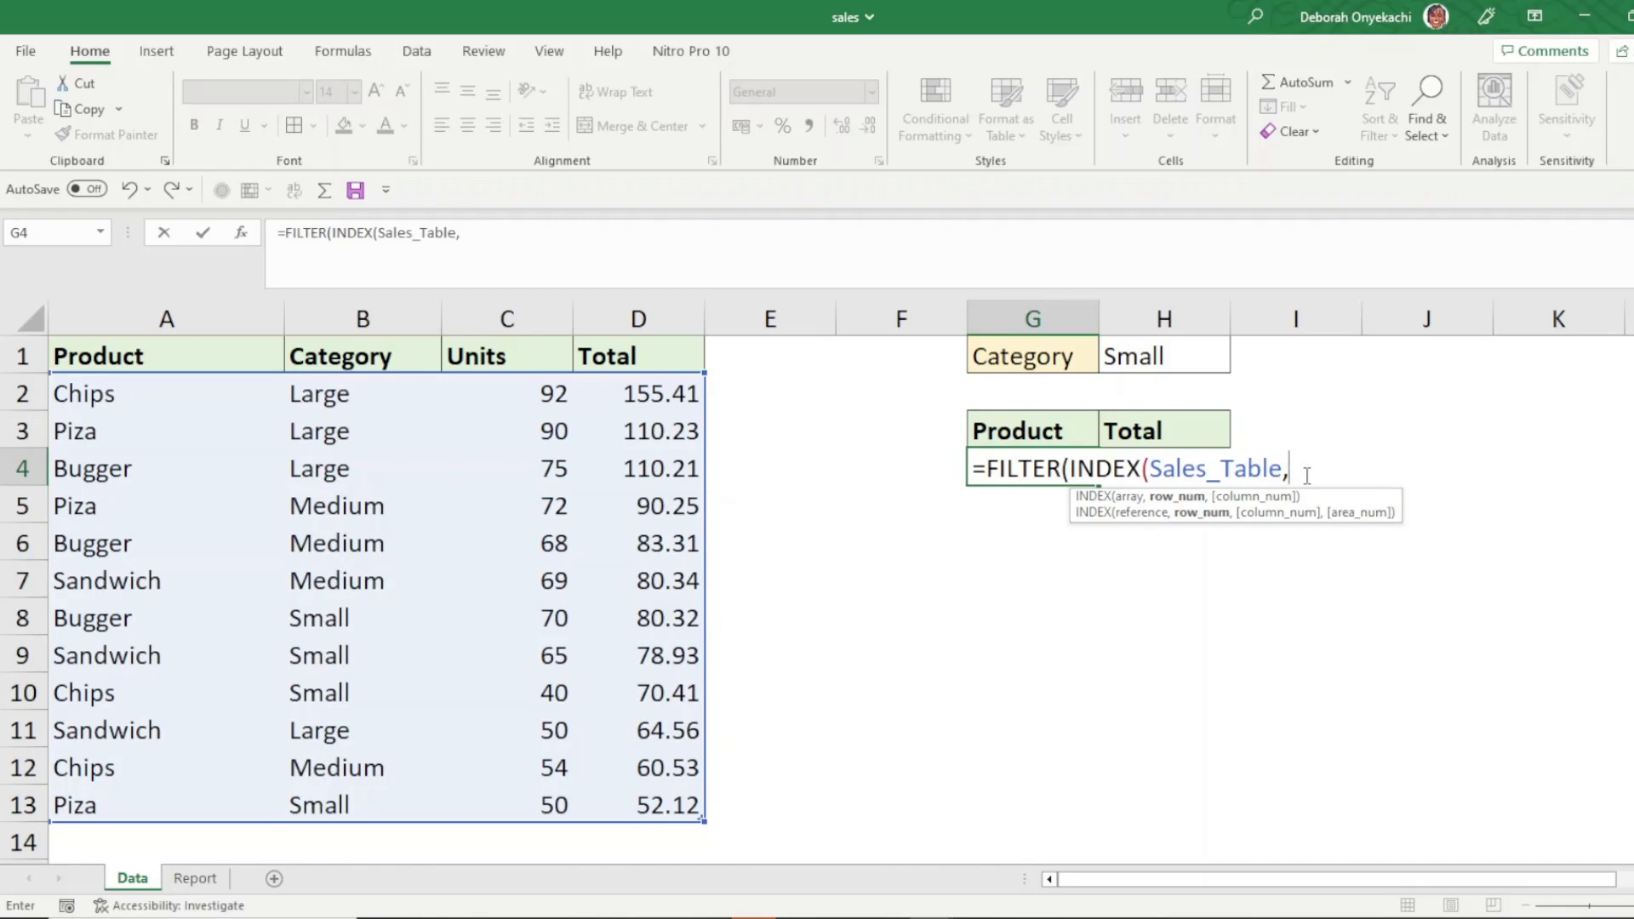
# - Add SEQUENCE(ROWS(Sales_Table)) as the INDEX row argument, followed by a comma
pyautogui.write('se')
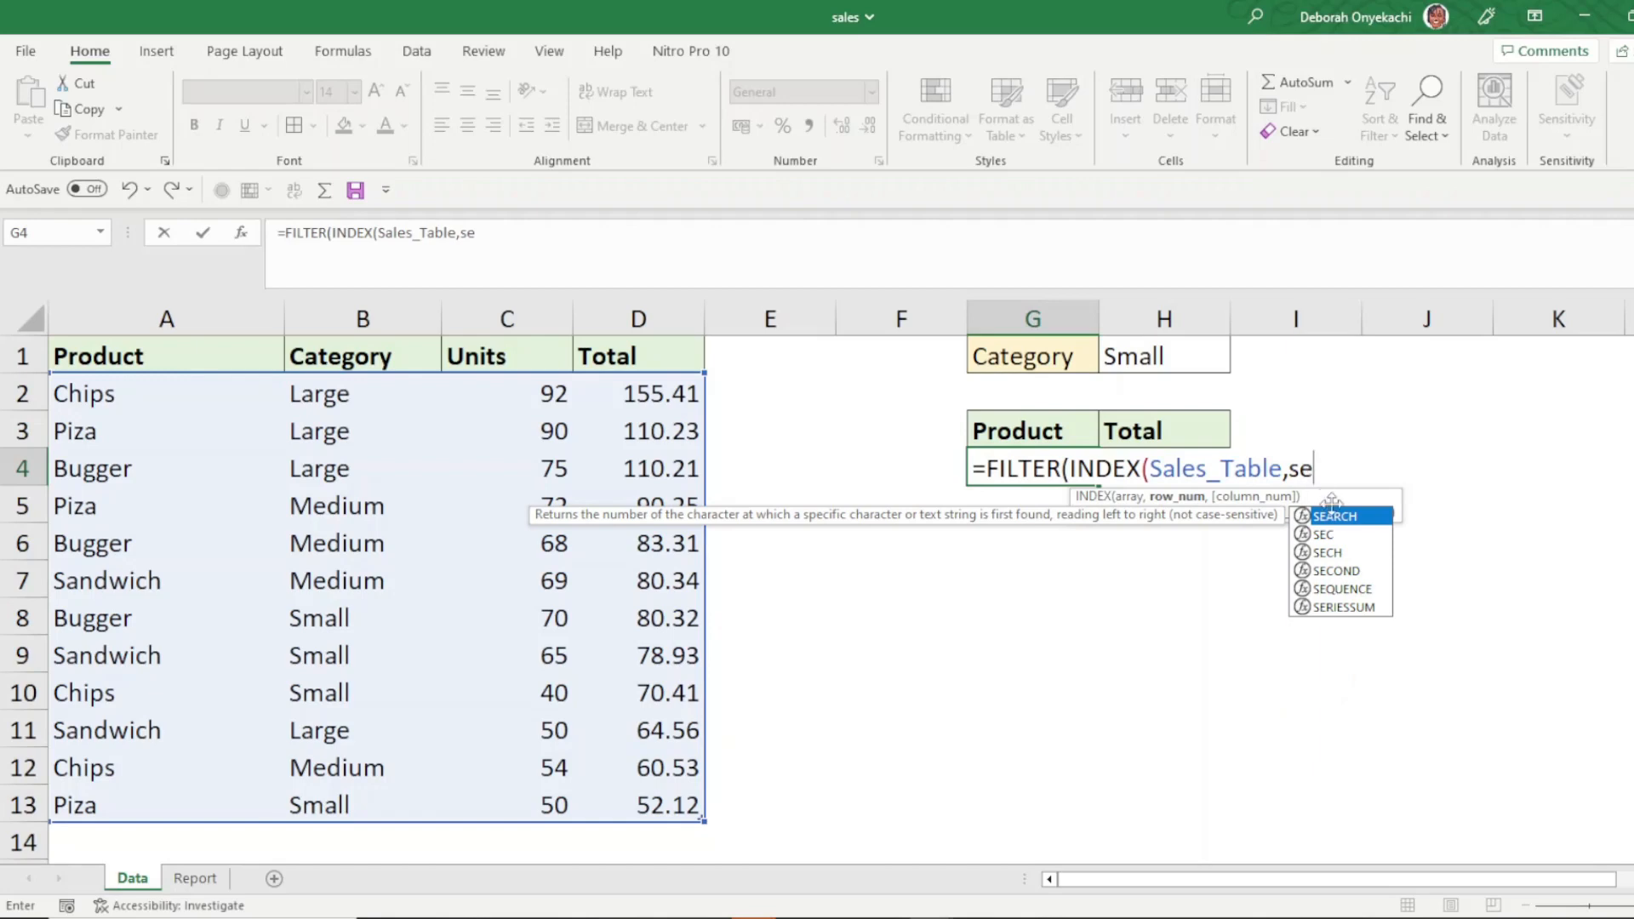
pyautogui.doubleClick(1345, 589)
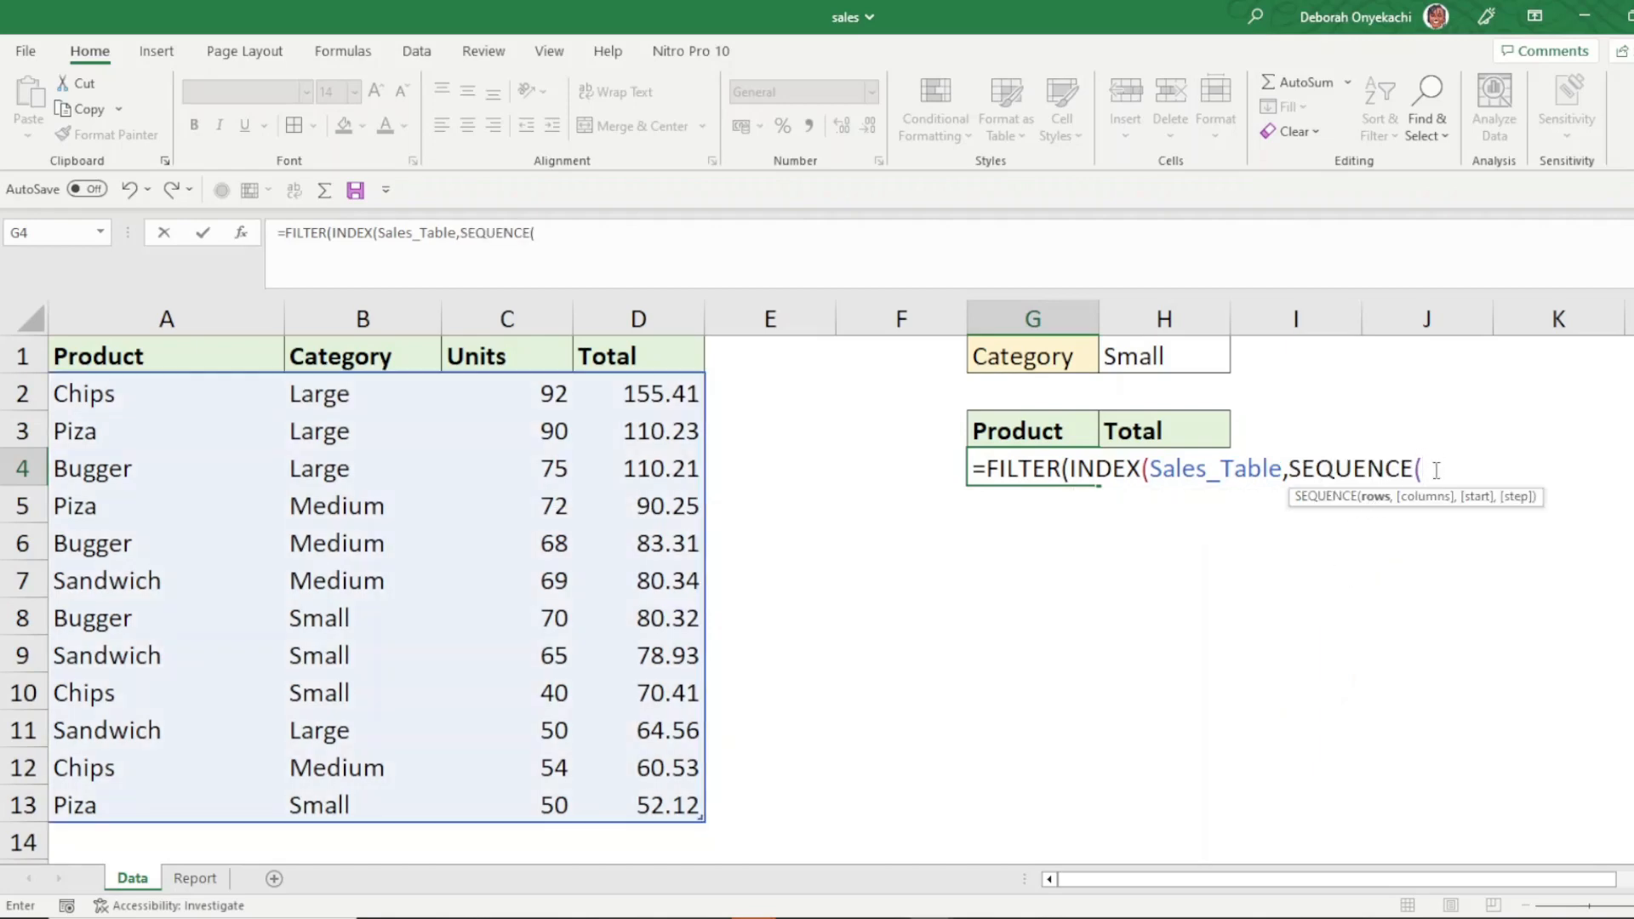
pyautogui.write('row')
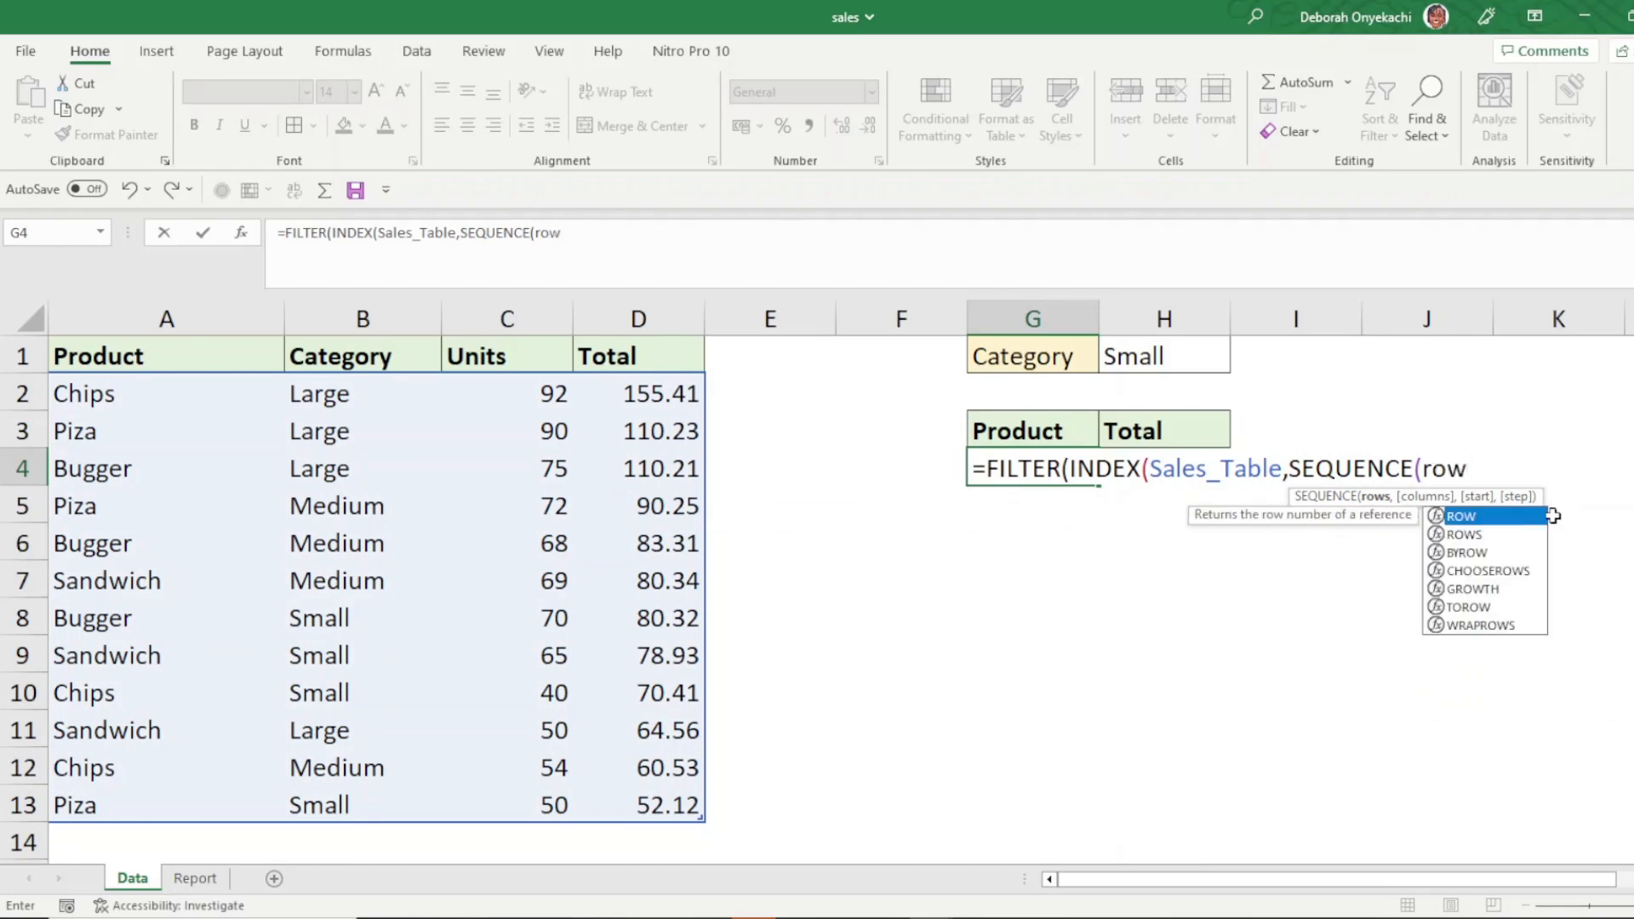
pyautogui.doubleClick(1495, 535)
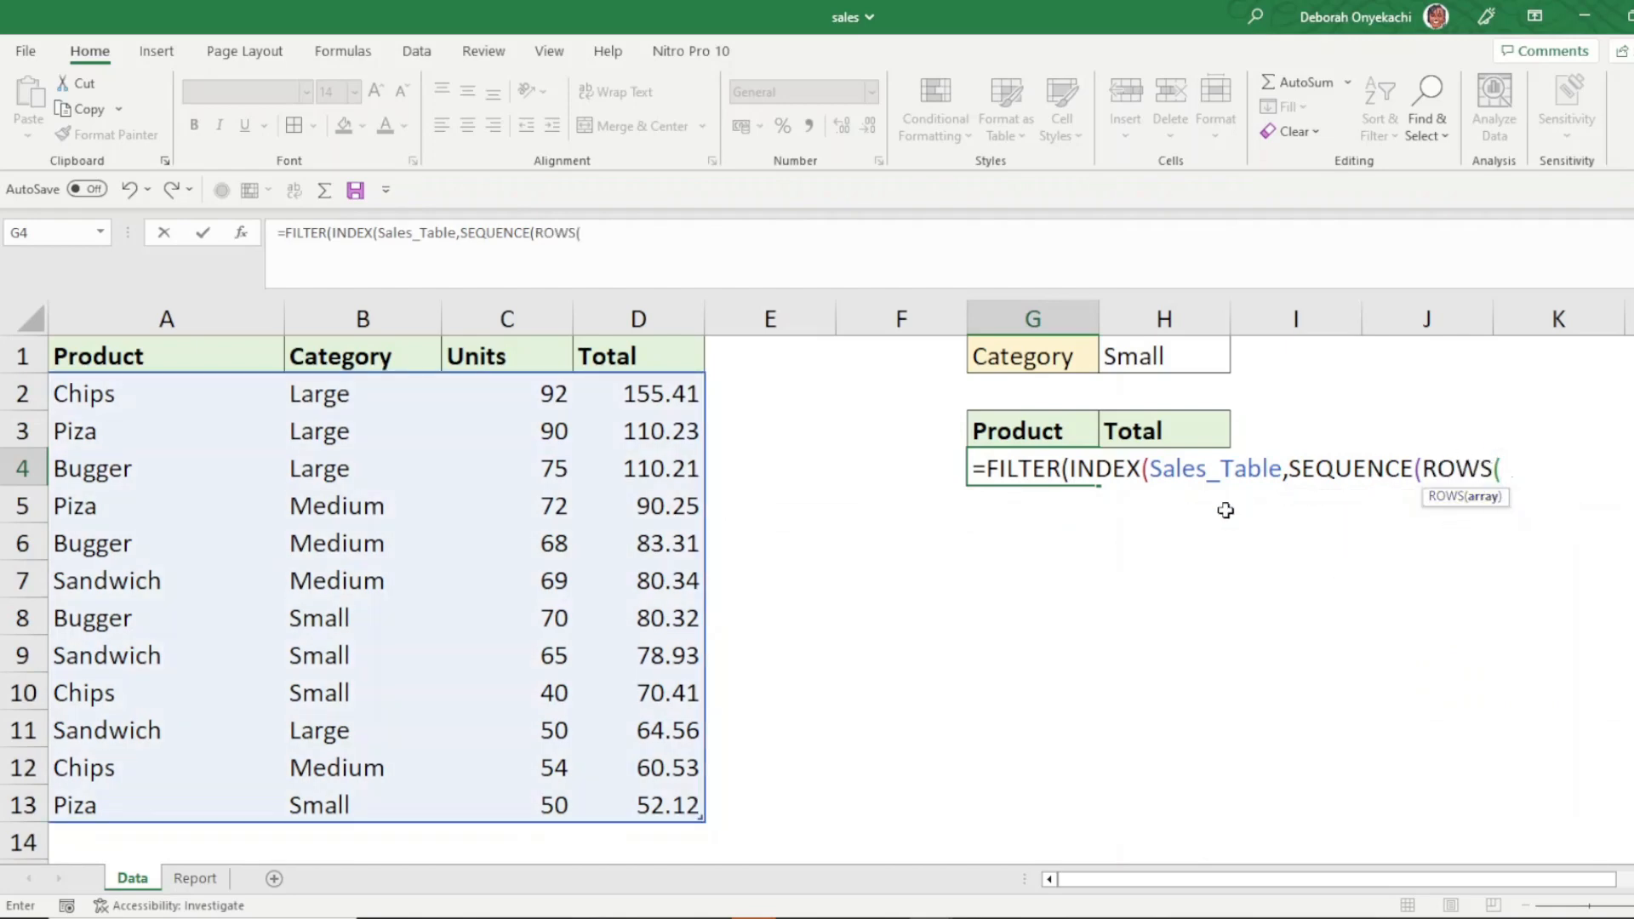
pyautogui.moveTo(121, 389); pyautogui.dragTo(624, 798)
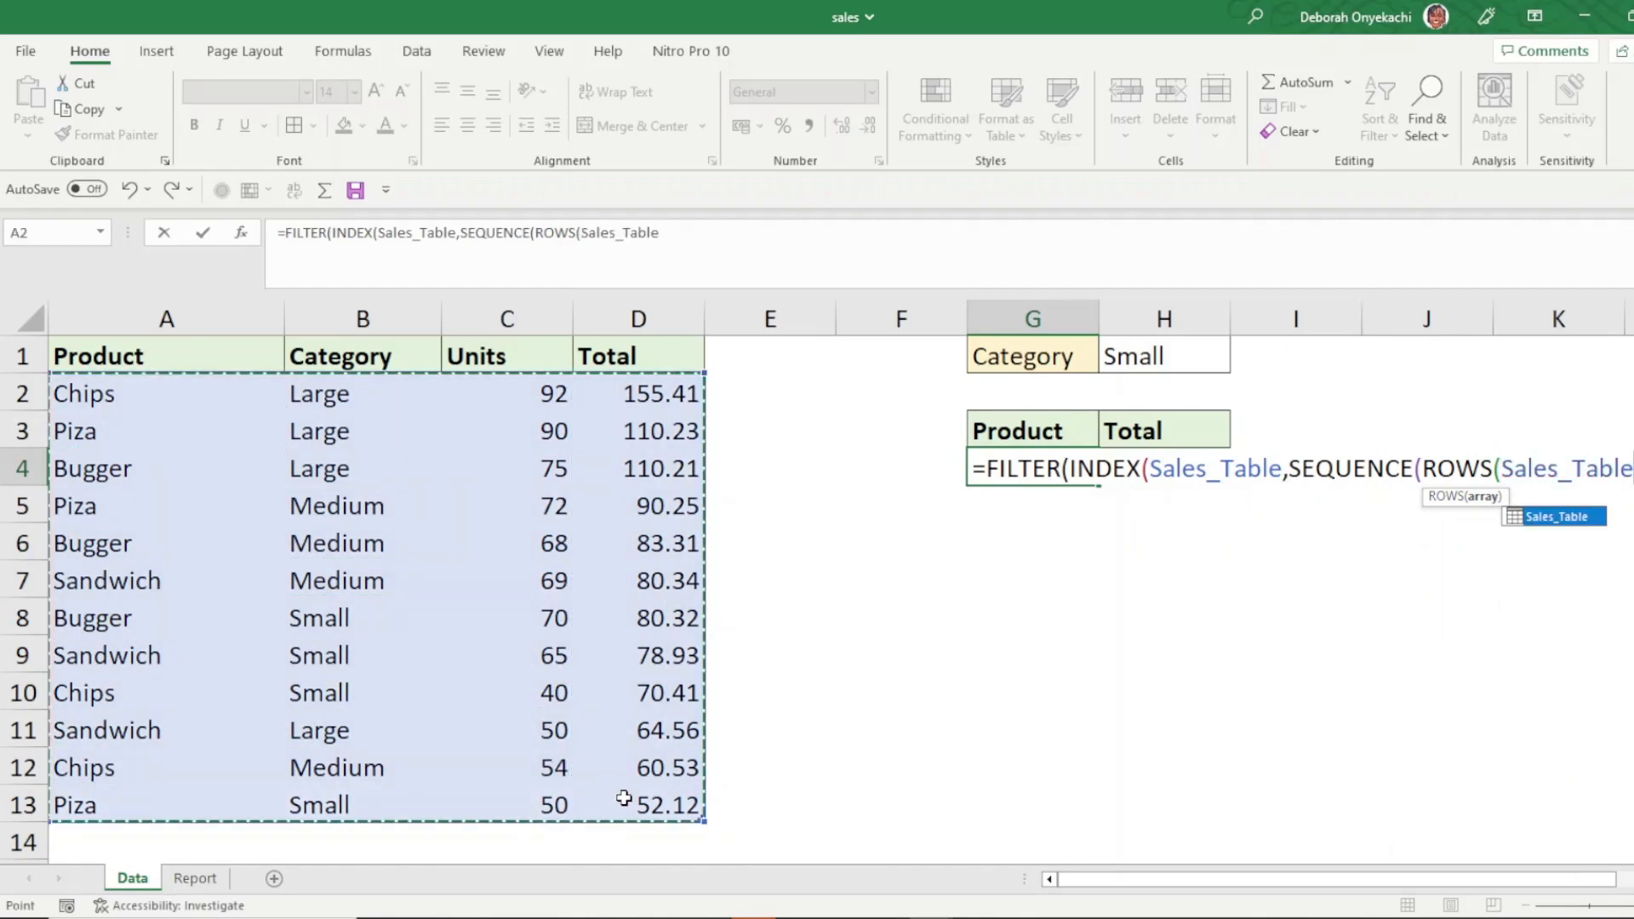
pyautogui.write(')')
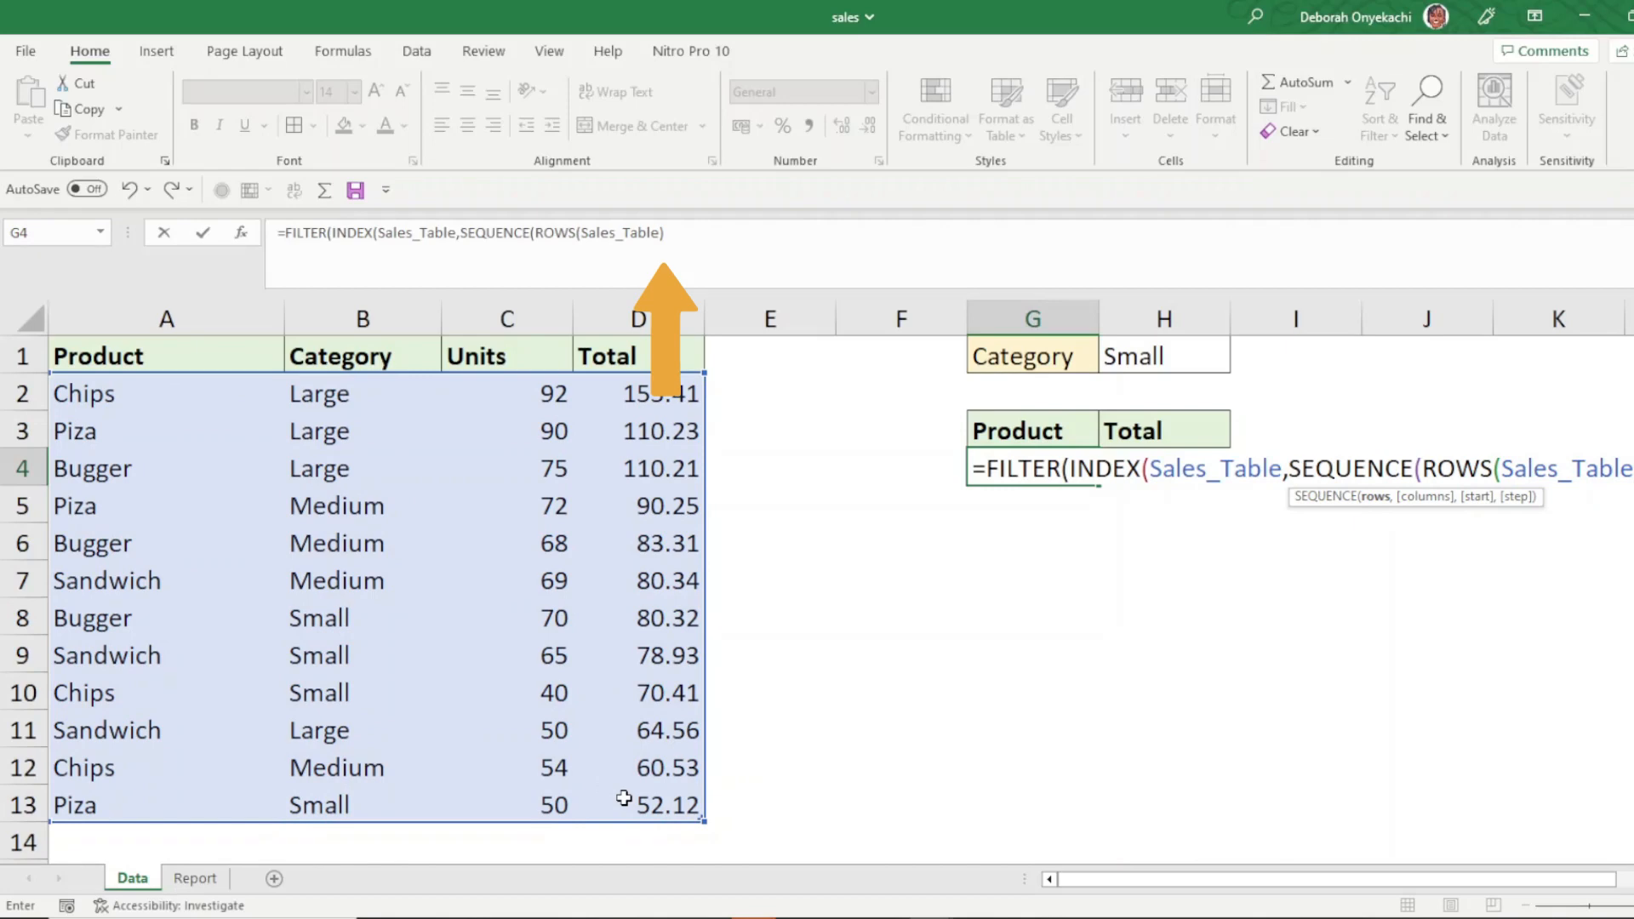
pyautogui.write(')')
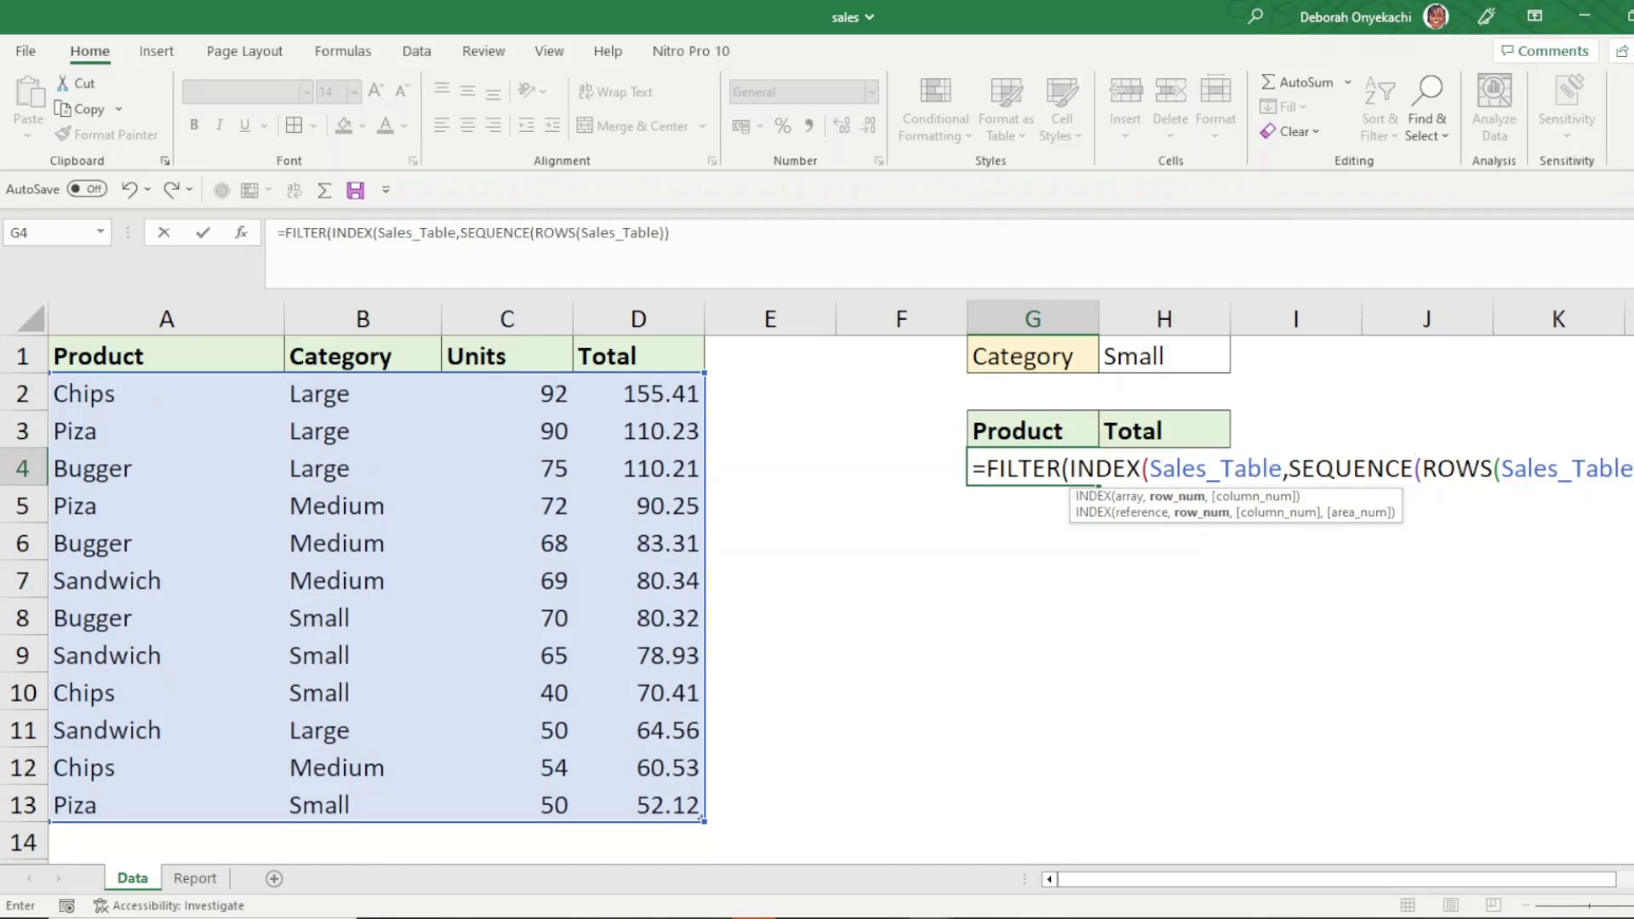
pyautogui.write(',')
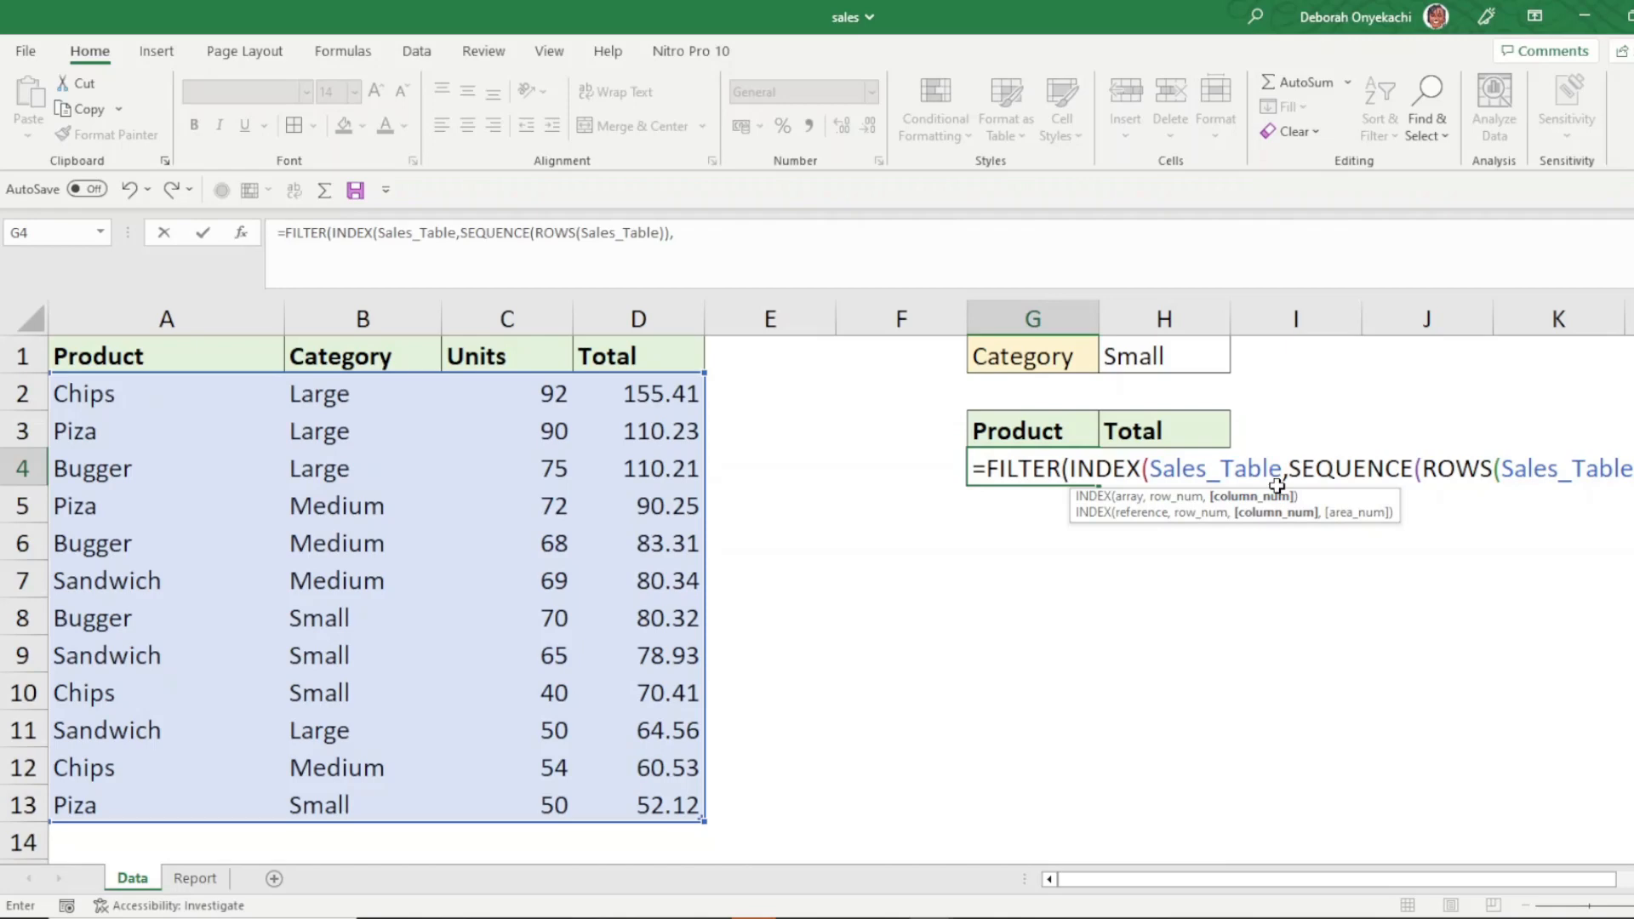
# - Add MATCH(G3:H3,Sales_Table[#Headers],0) as the INDEX column argument, close INDEX, and add a comma for FILTER's include
pyautogui.write('m')
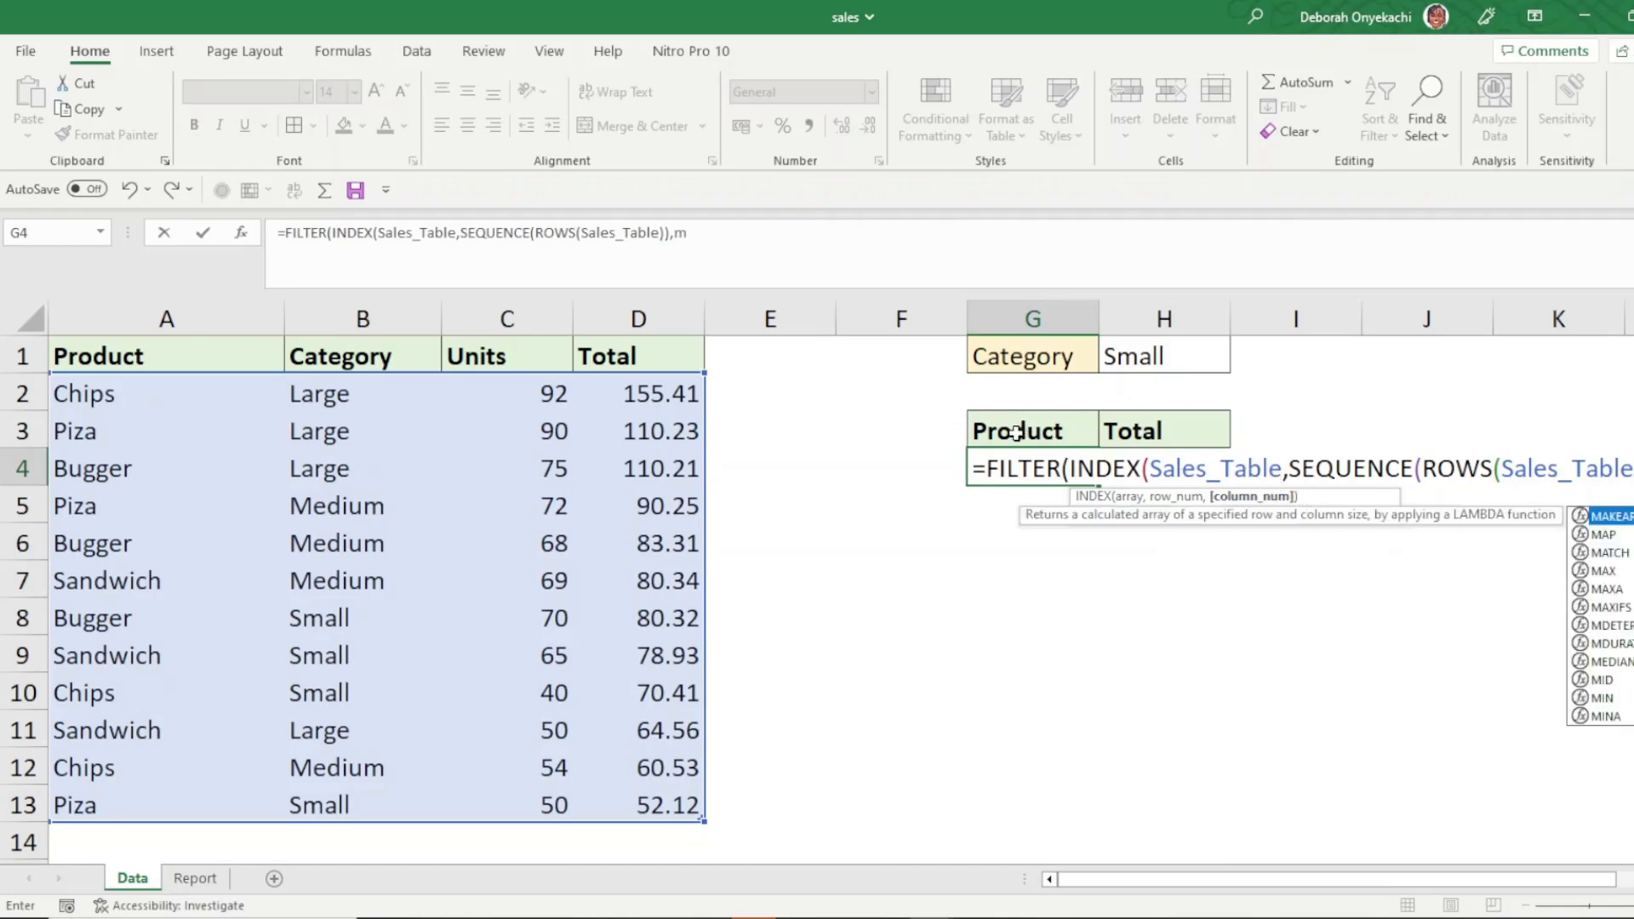
pyautogui.write('at')
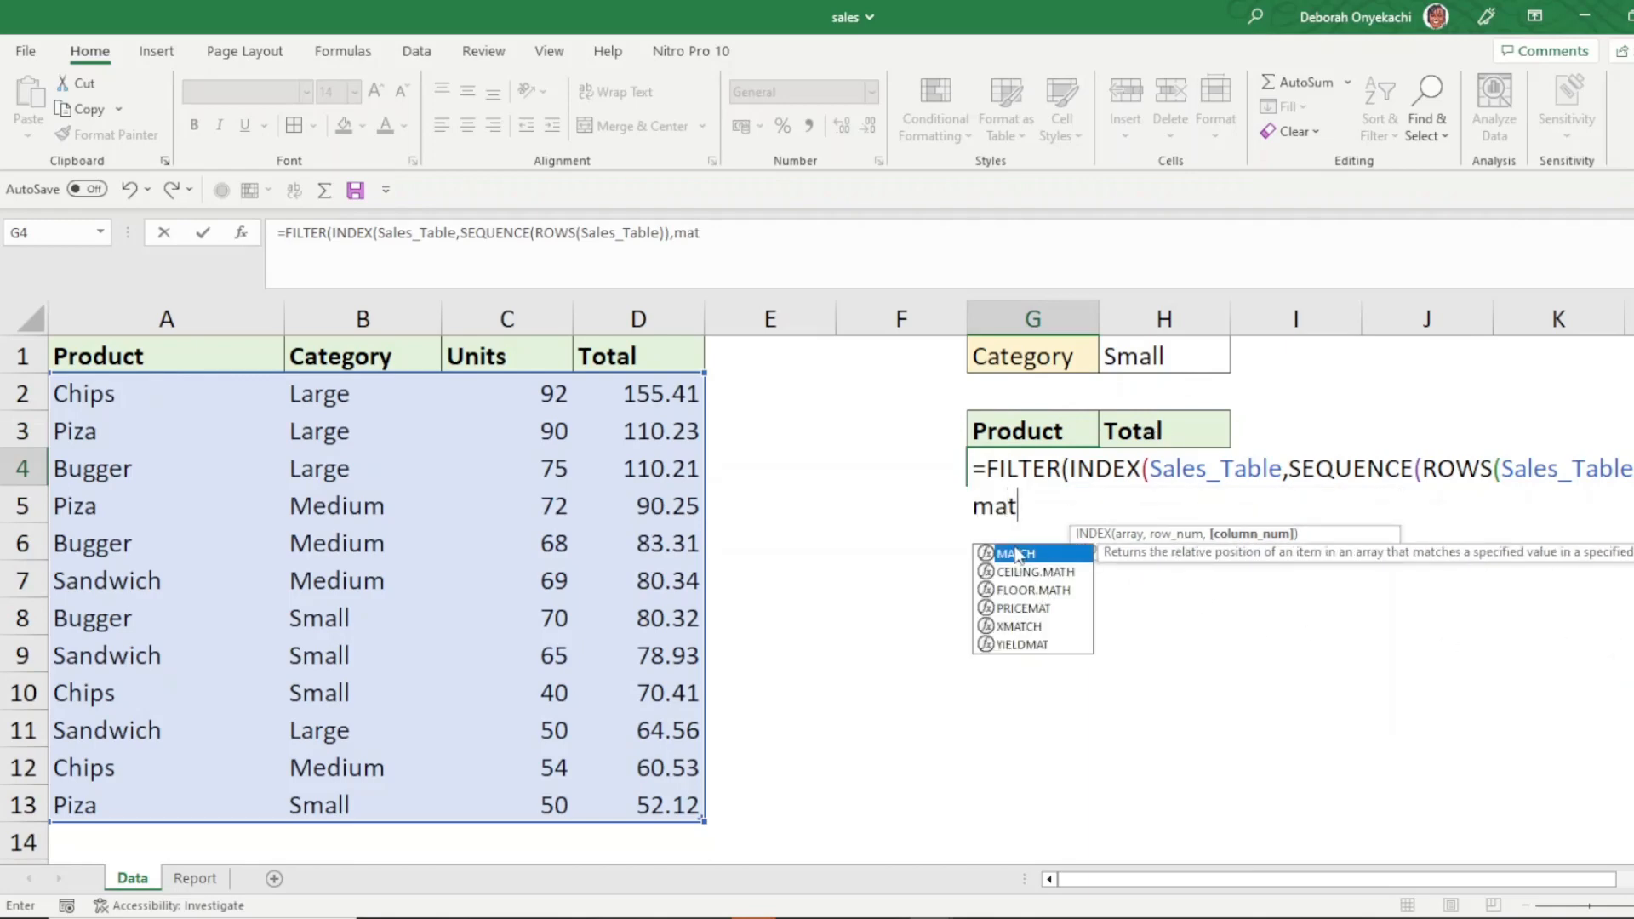
pyautogui.doubleClick(1016, 553)
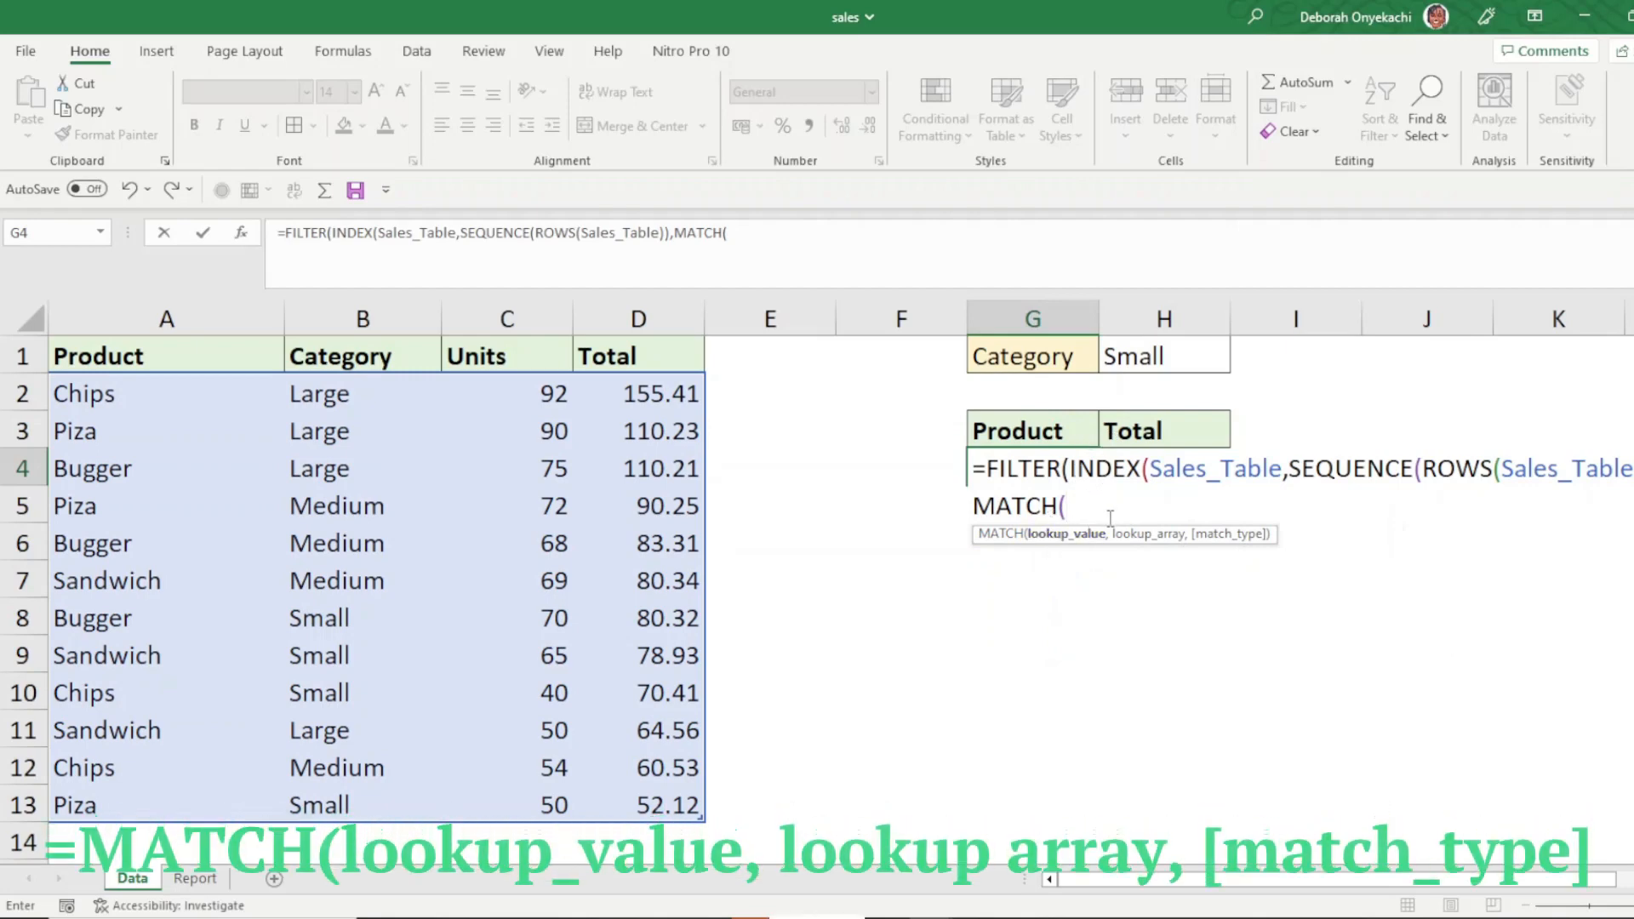
pyautogui.moveTo(1017, 430); pyautogui.dragTo(1168, 419)
pyautogui.write(',')
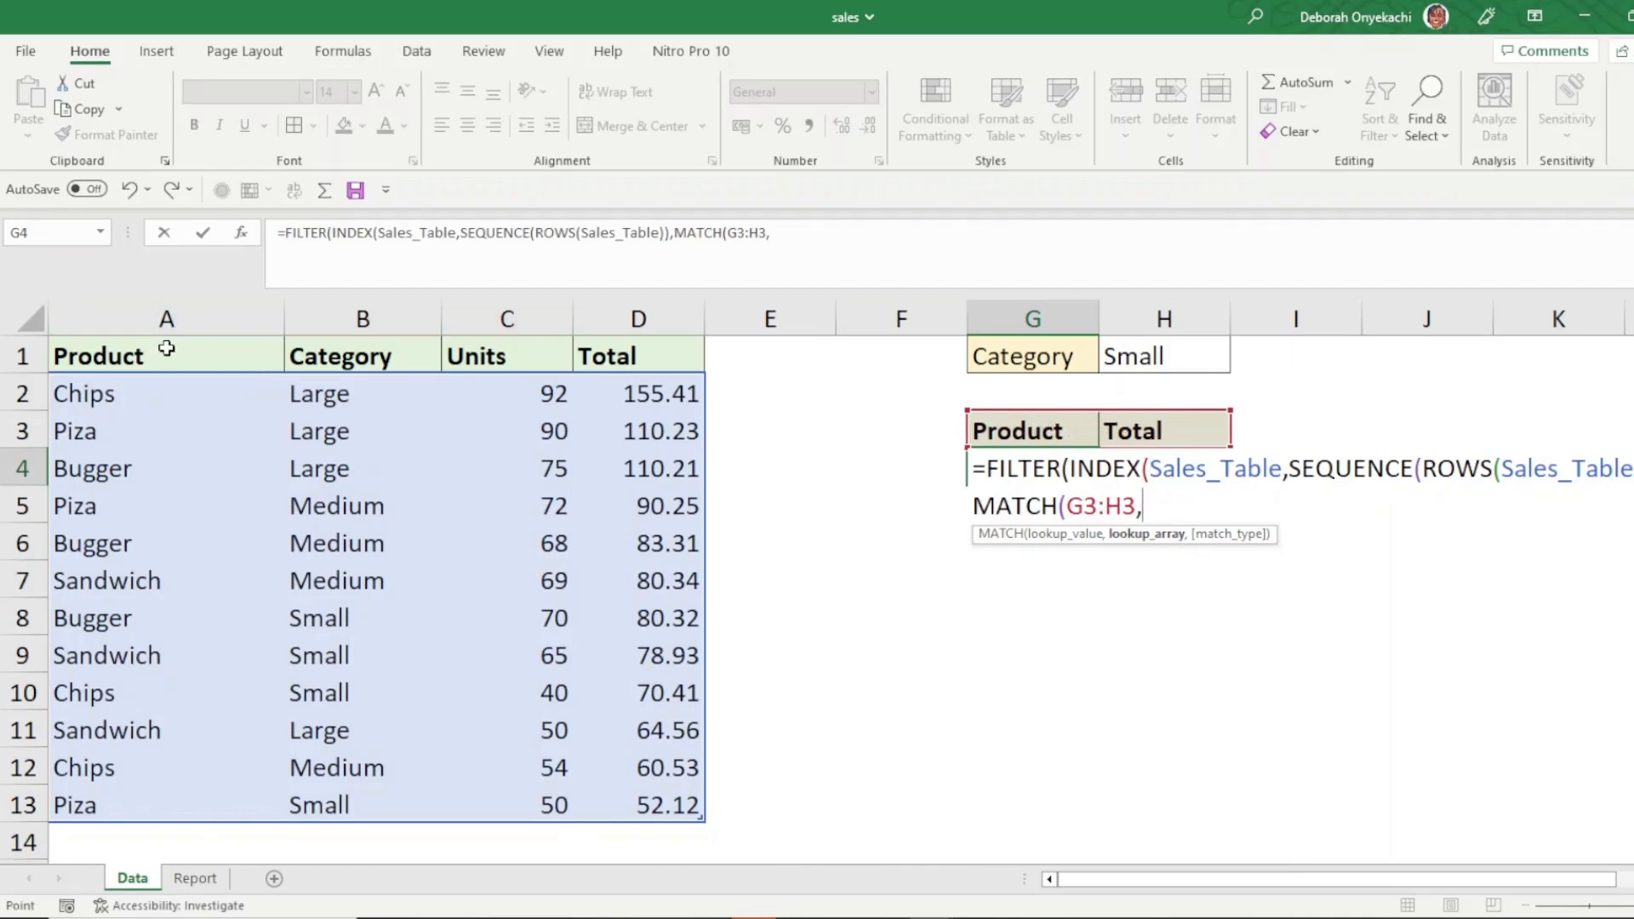
pyautogui.moveTo(166, 349); pyautogui.dragTo(620, 334)
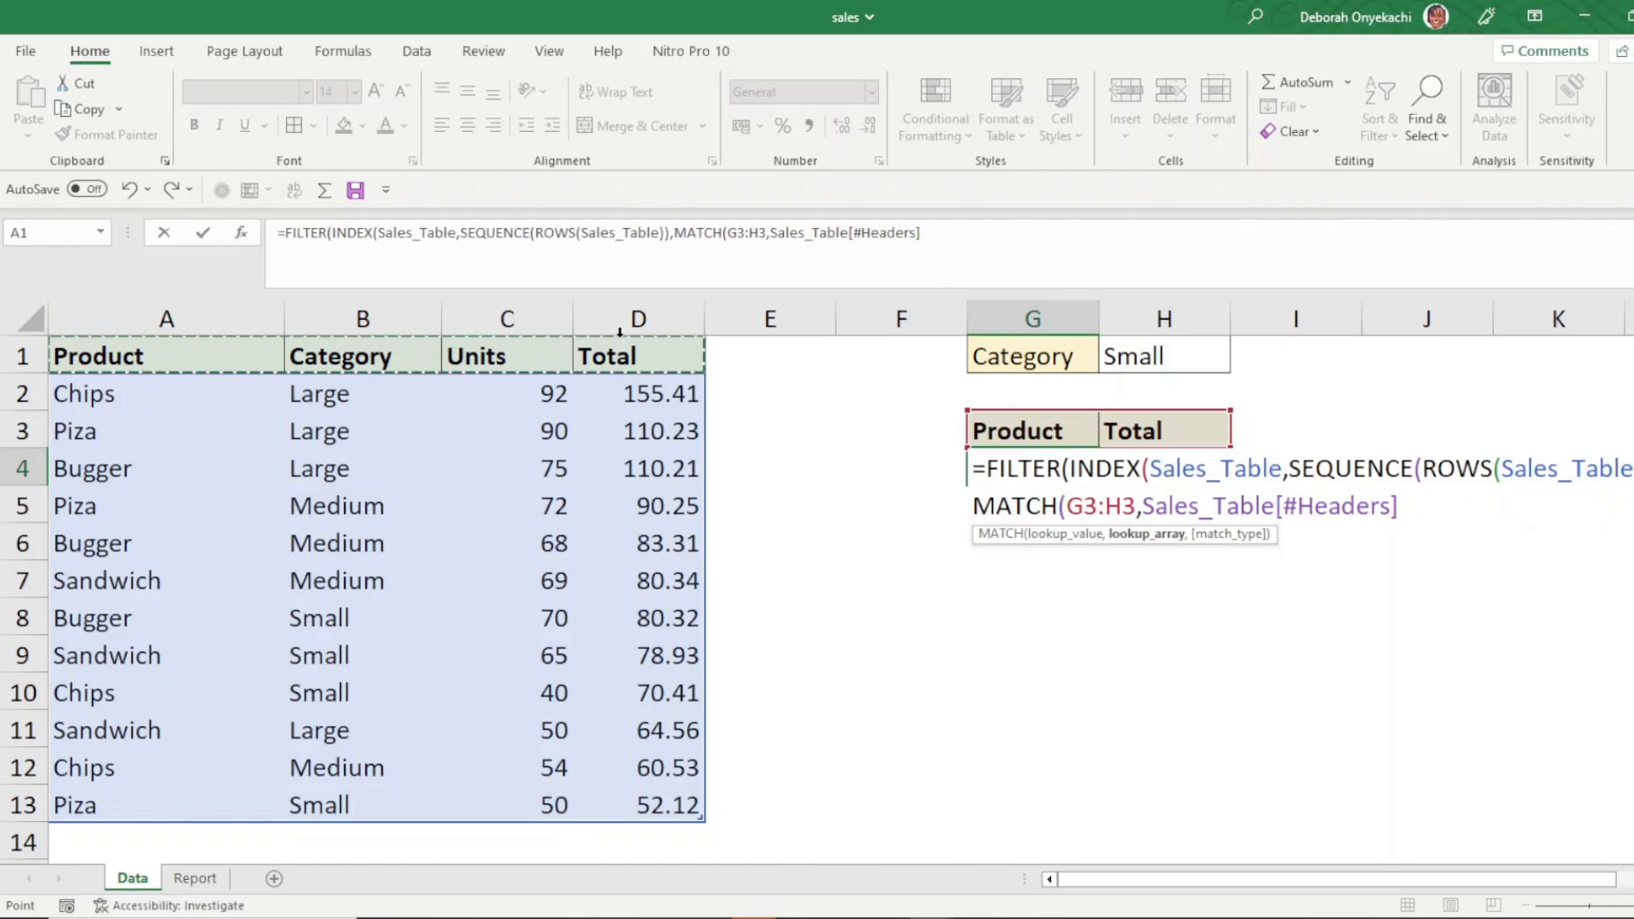
pyautogui.write(',')
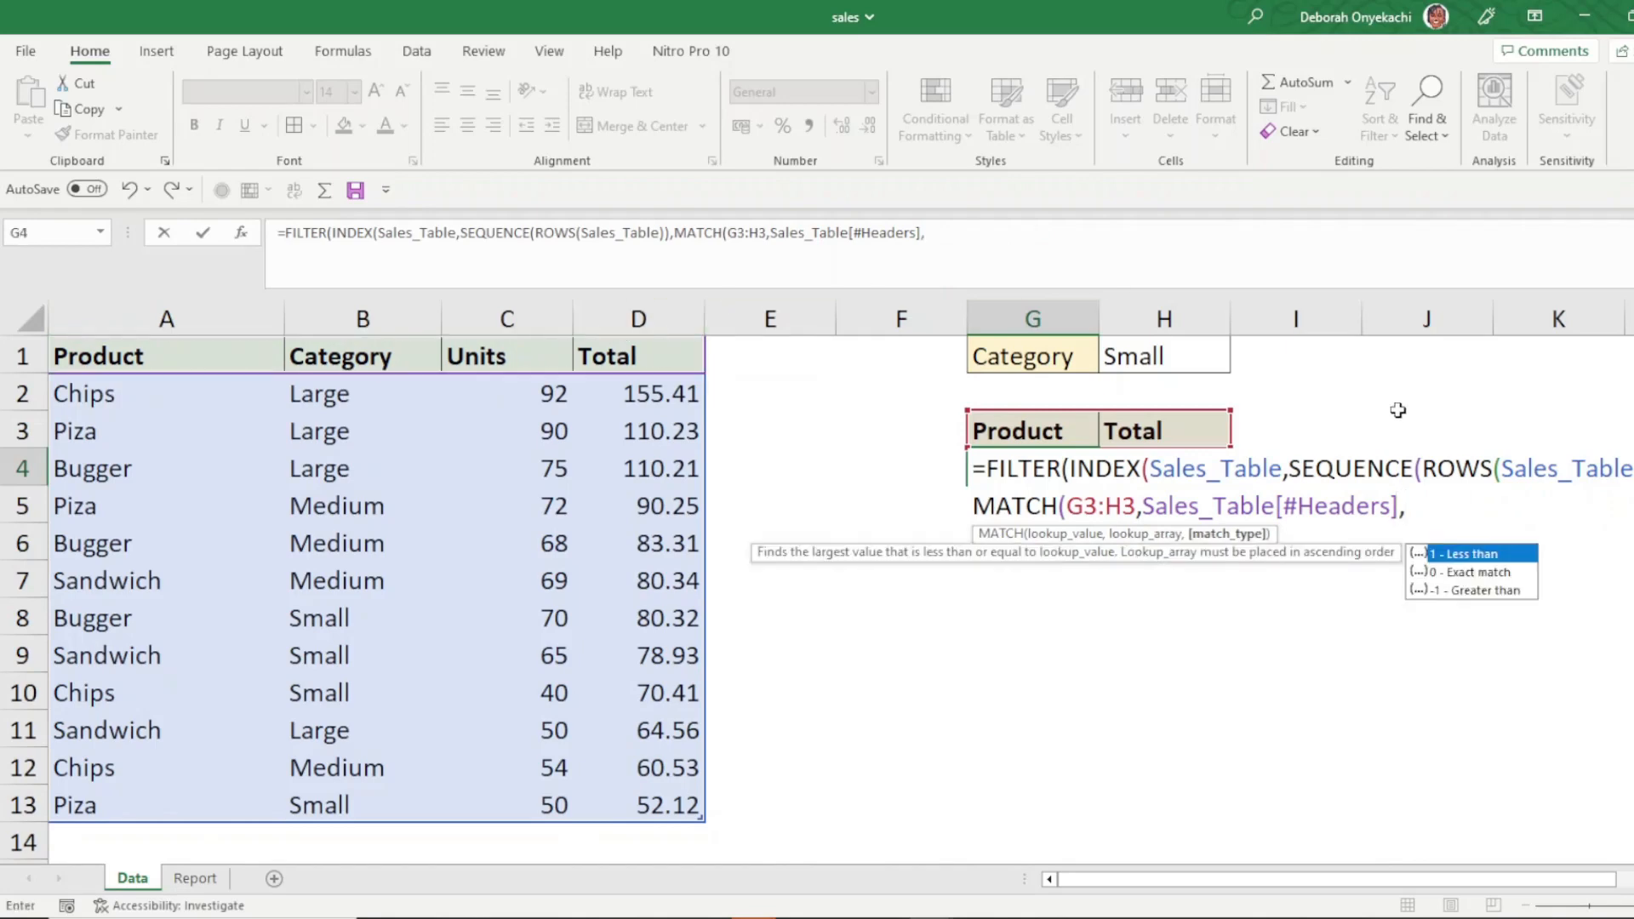
pyautogui.doubleClick(1455, 573)
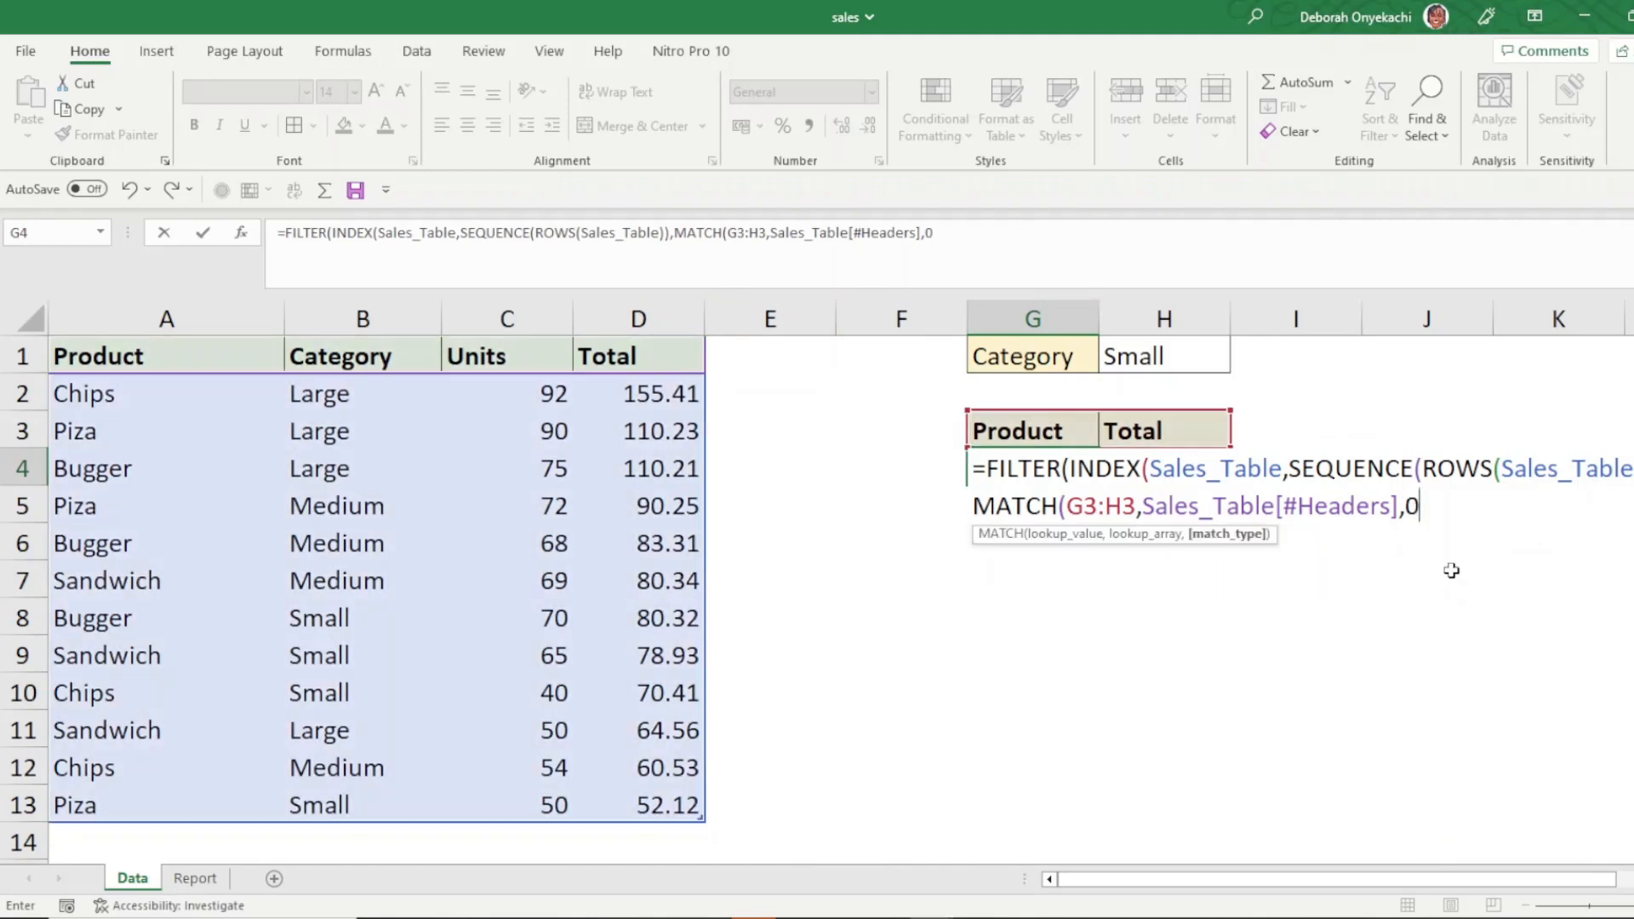
pyautogui.write(')')
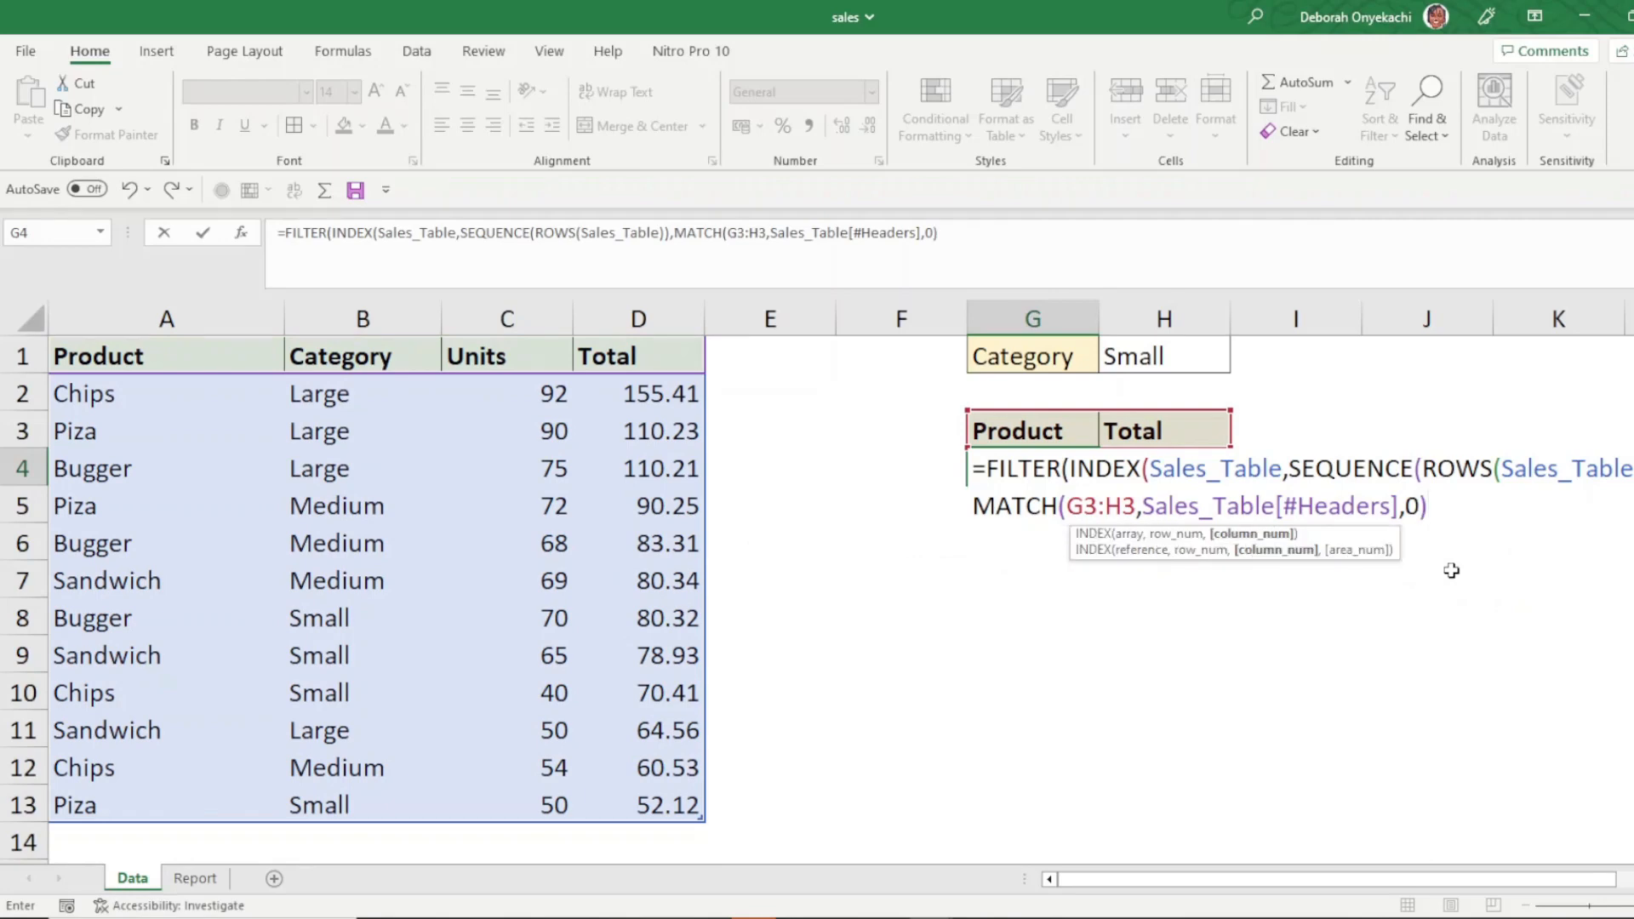
pyautogui.write(')')
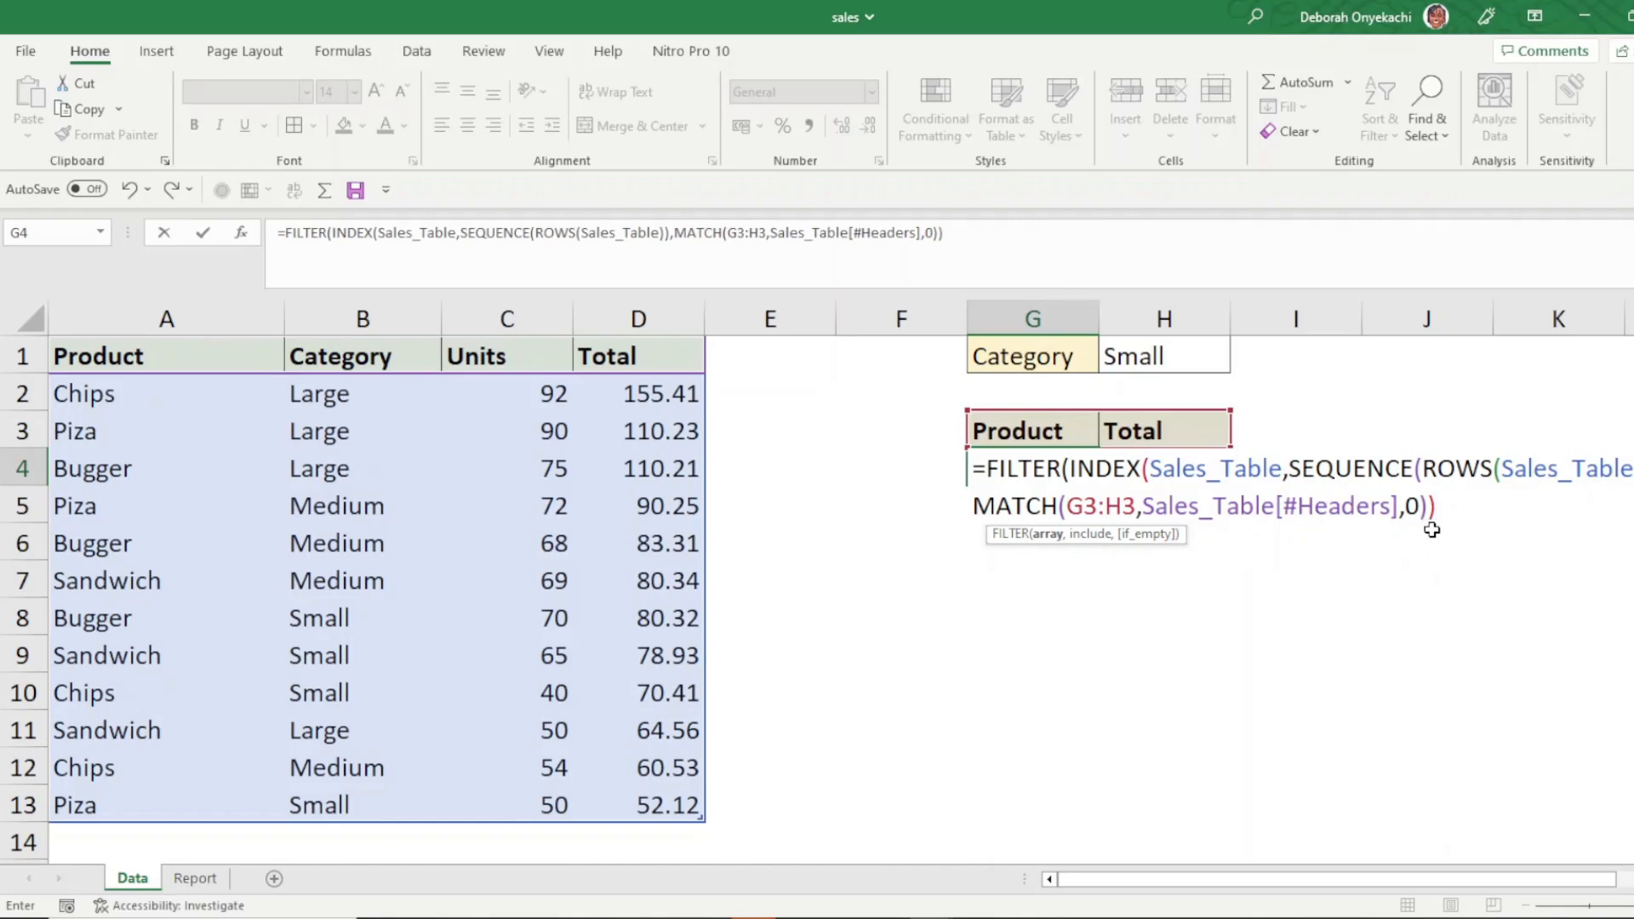
pyautogui.write(',')
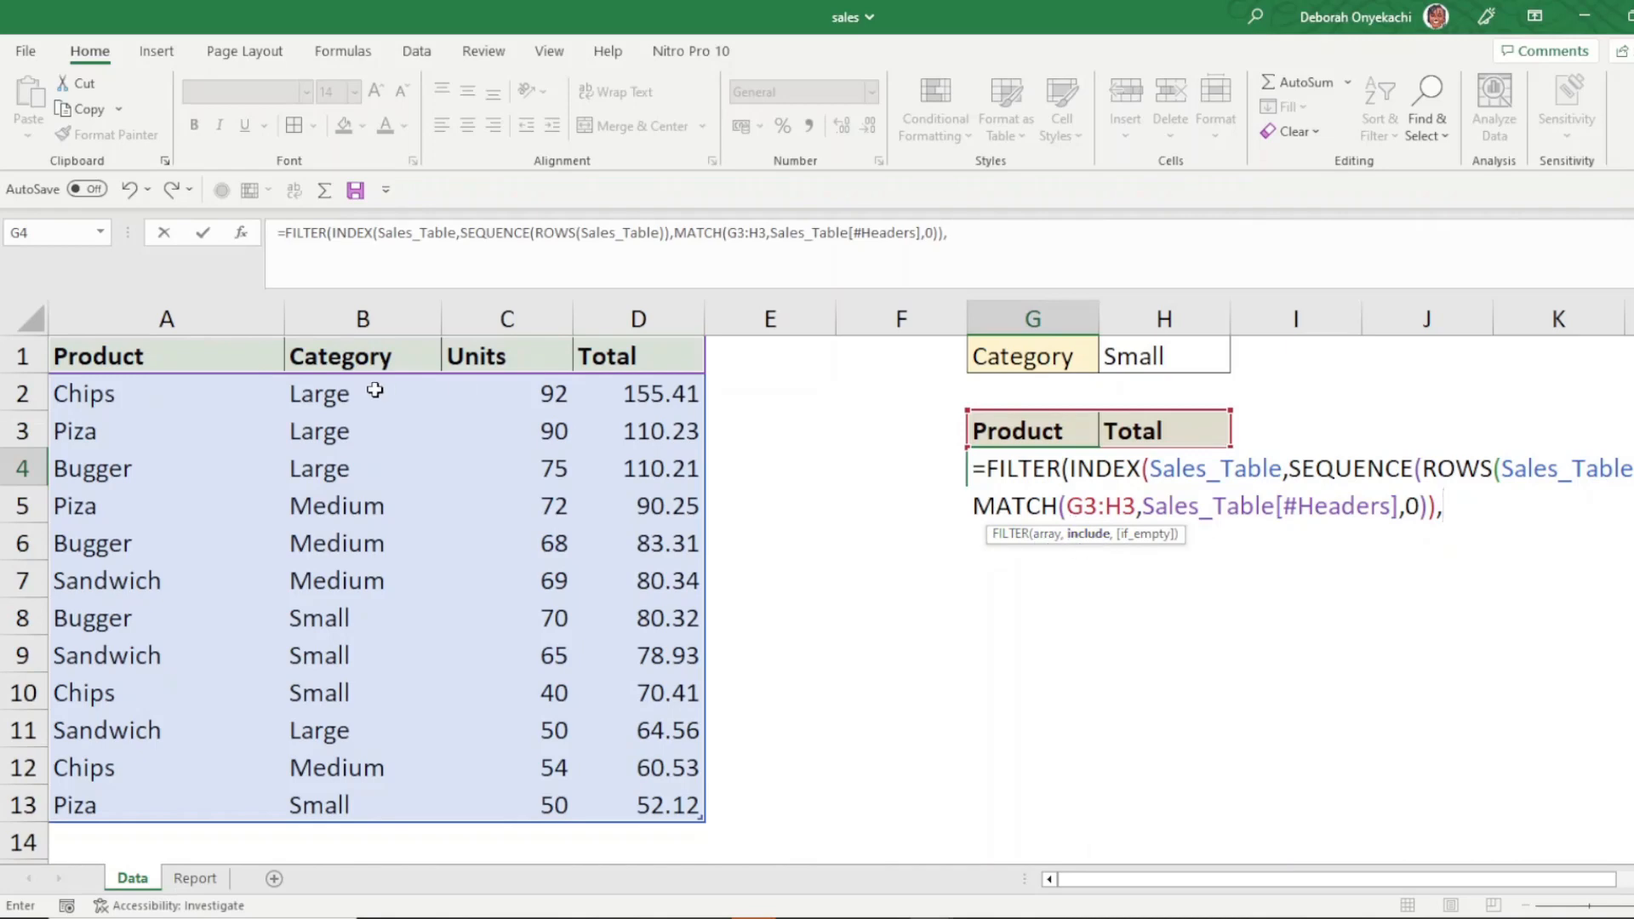
# - Add Sales_Table[Category]=H1 as the FILTER include condition, close the formula and enter it
pyautogui.moveTo(372, 392); pyautogui.dragTo(358, 790)
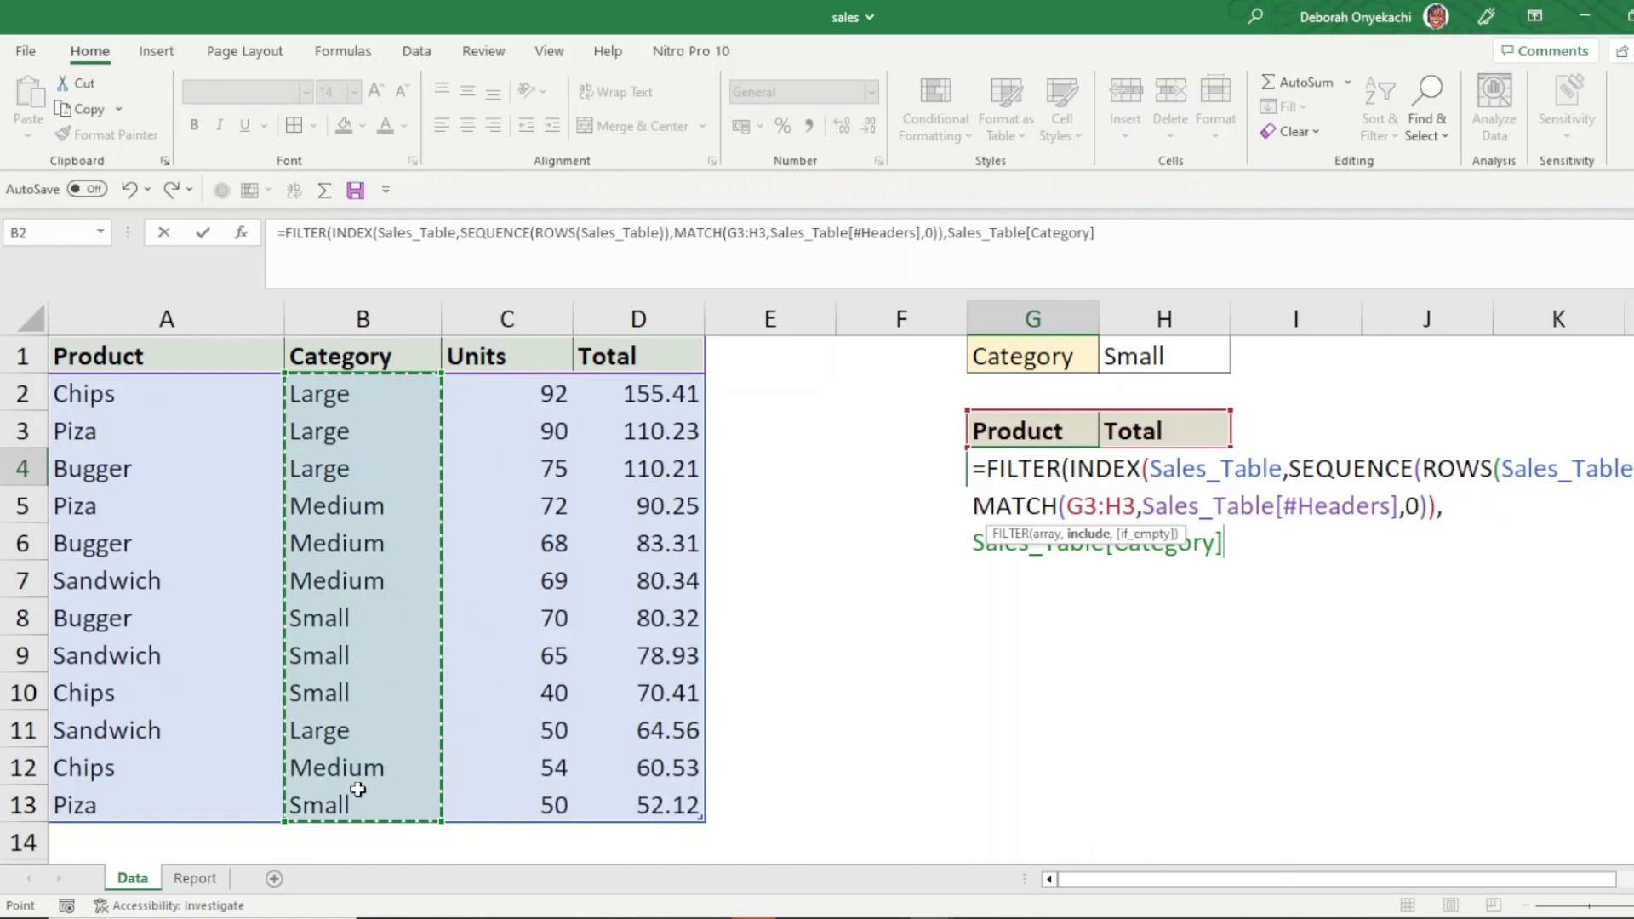
pyautogui.write('=')
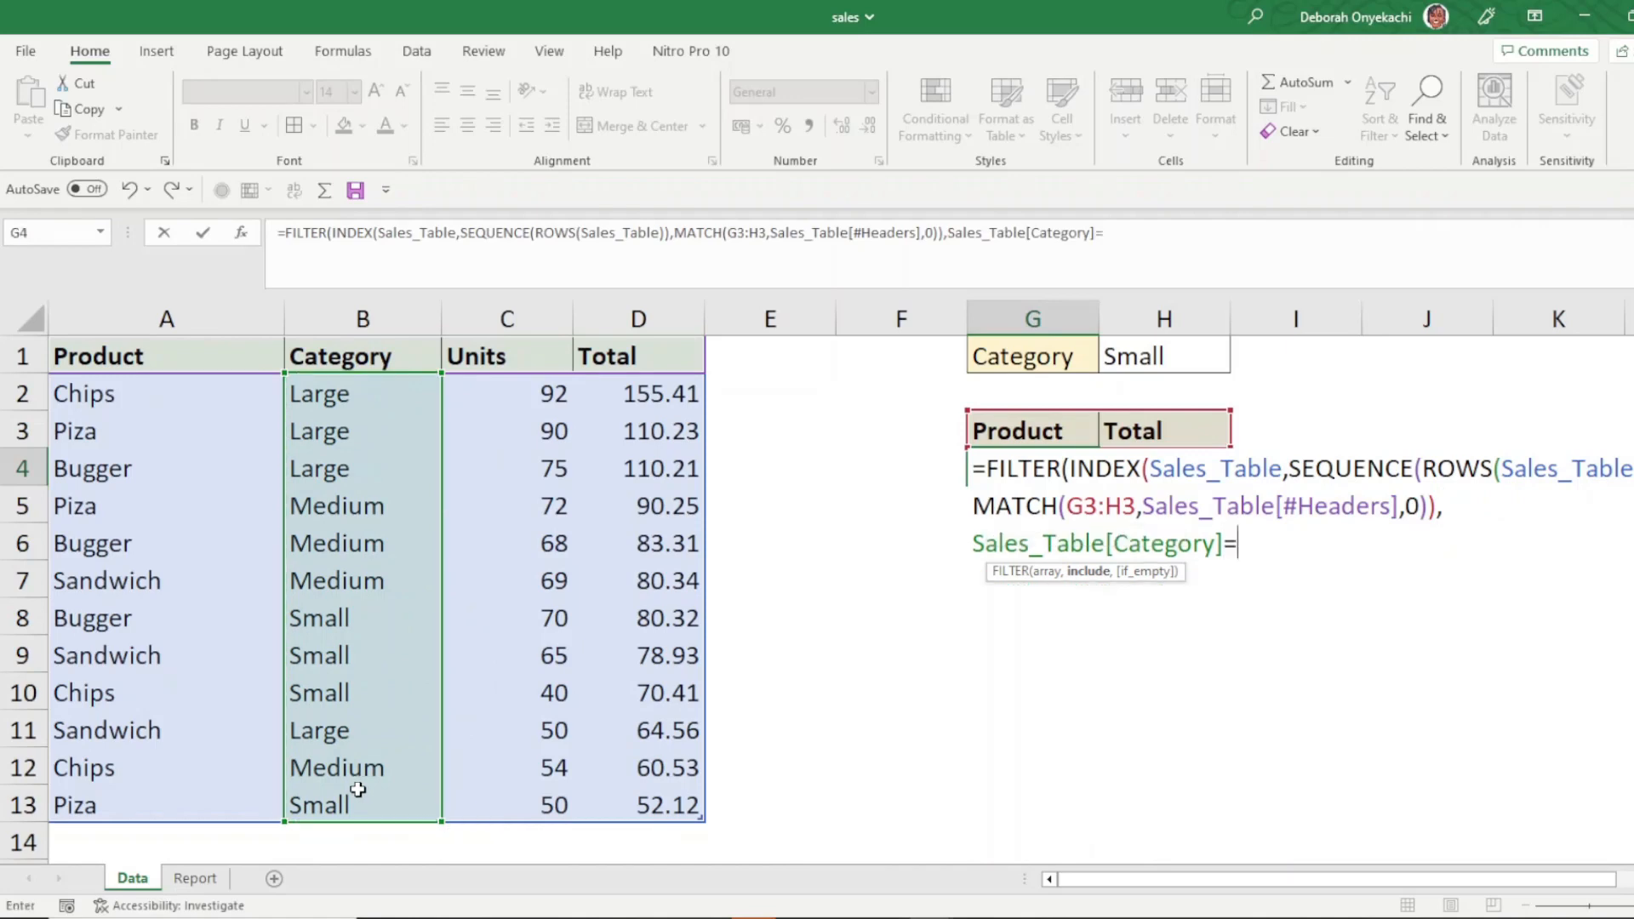
pyautogui.click(1168, 357)
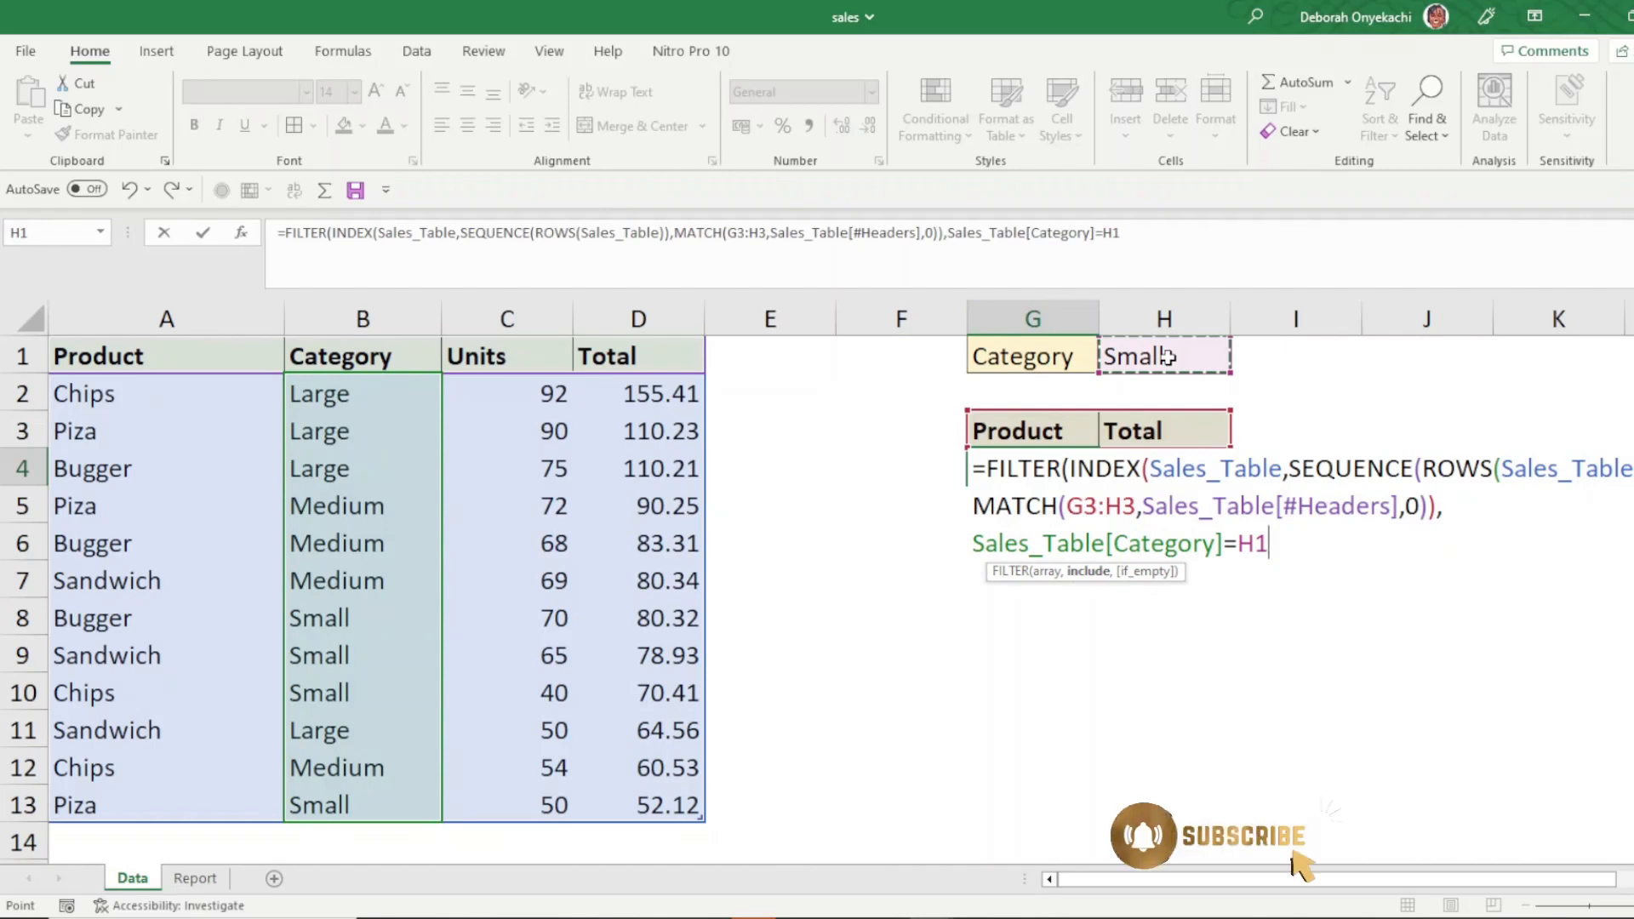
pyautogui.write(')')
pyautogui.press('Return')
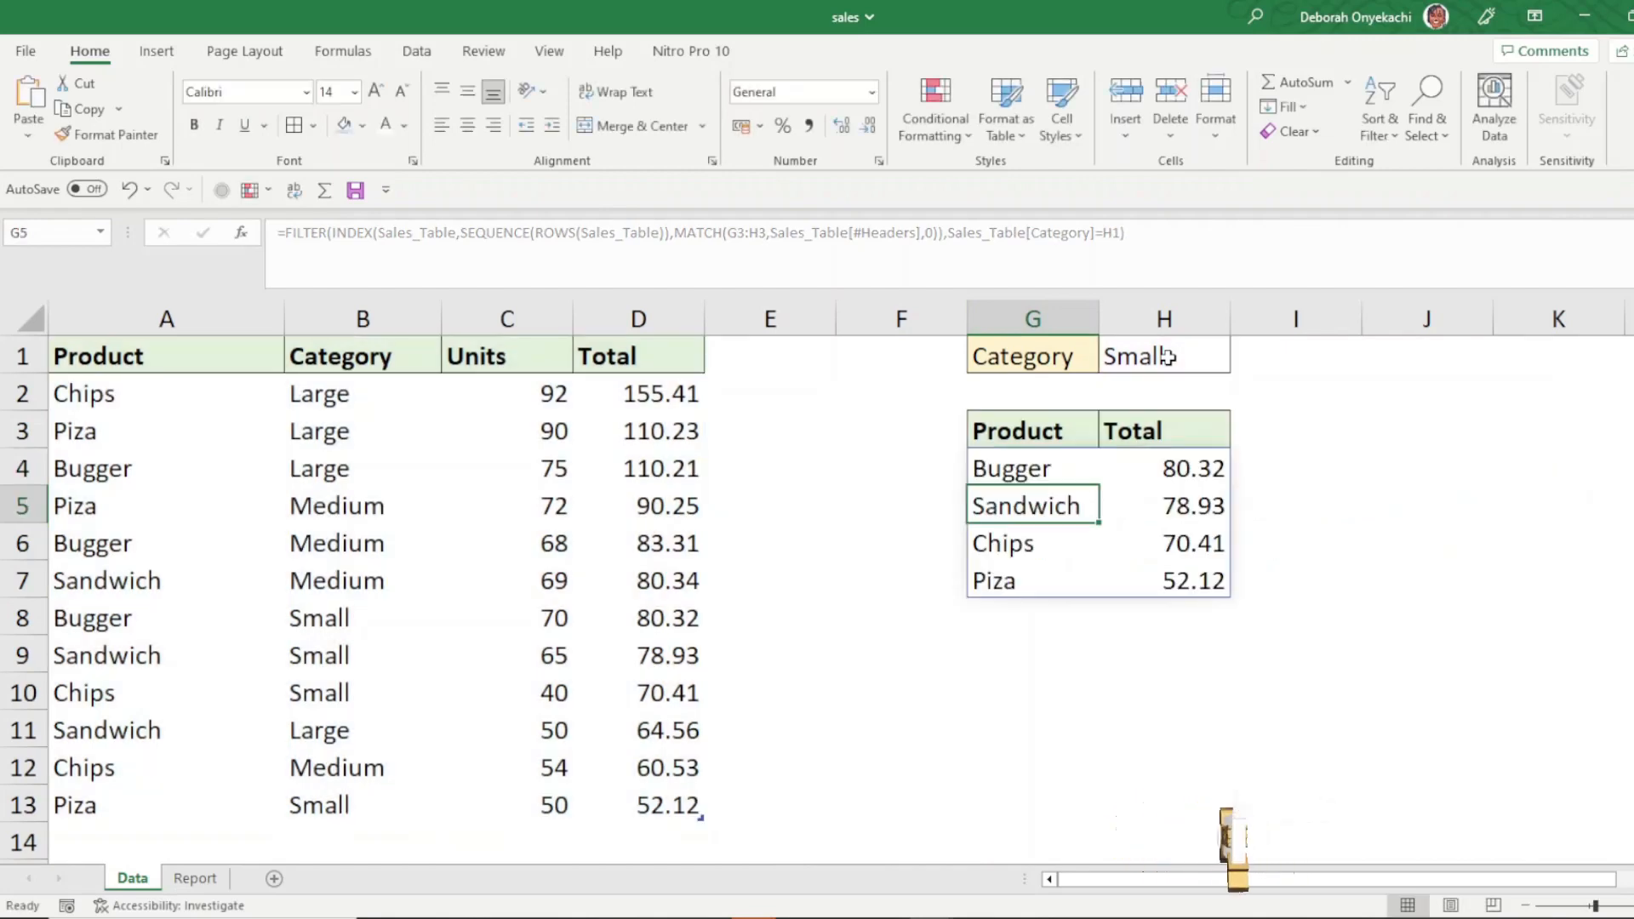
# - Replace the result header in H3 with Units
pyautogui.click(1047, 470)
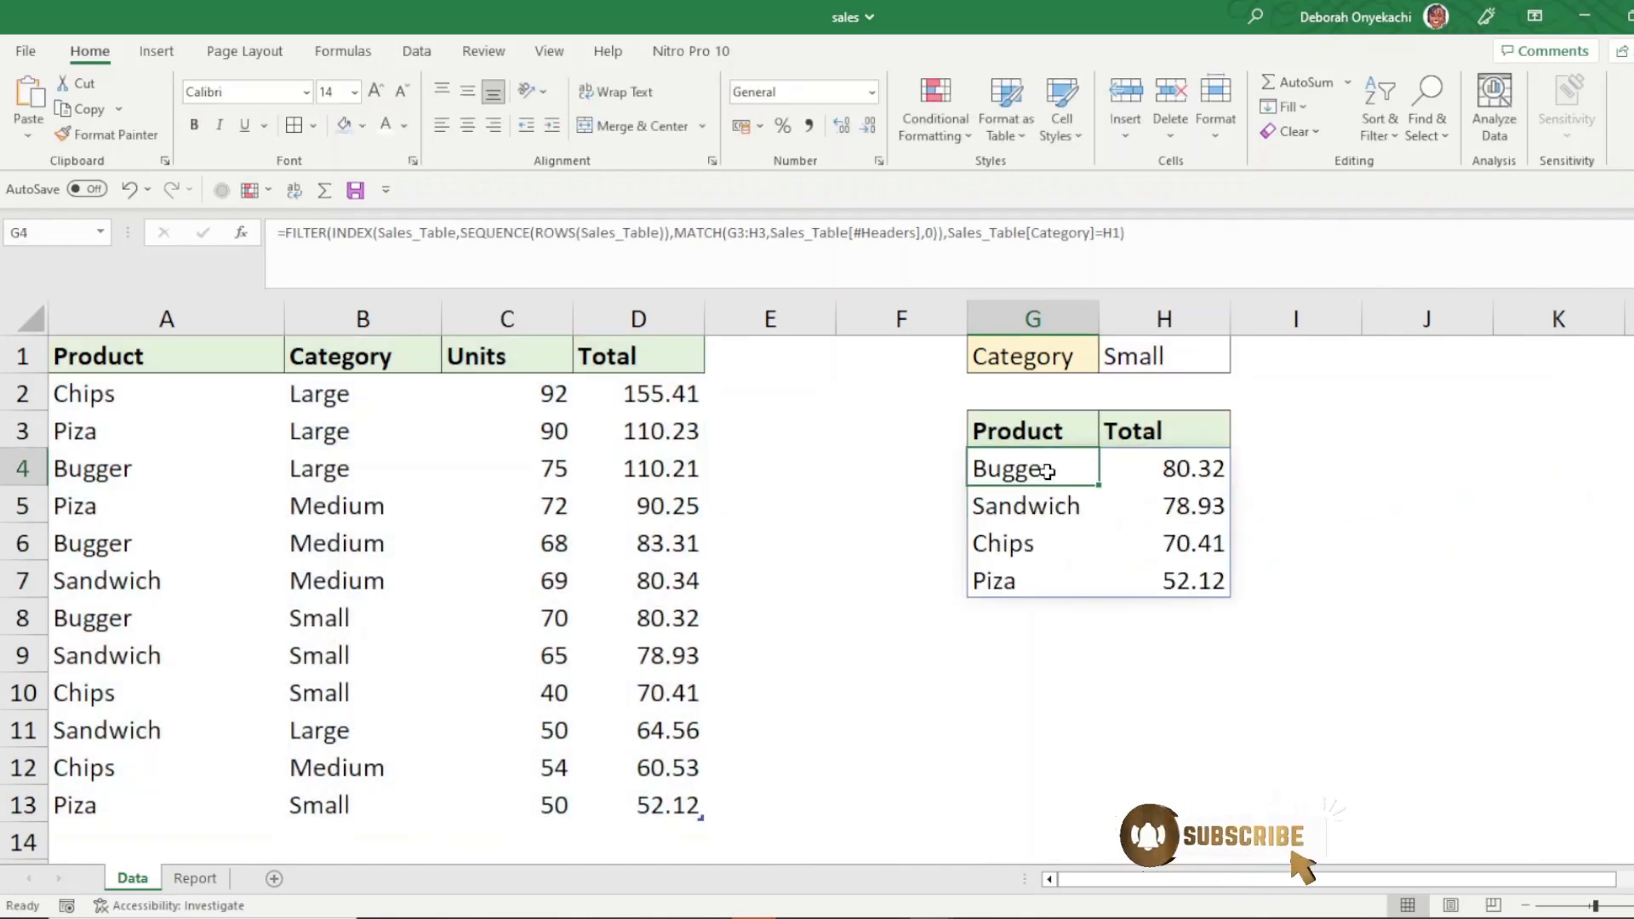
pyautogui.click(1052, 429)
pyautogui.click(1123, 421)
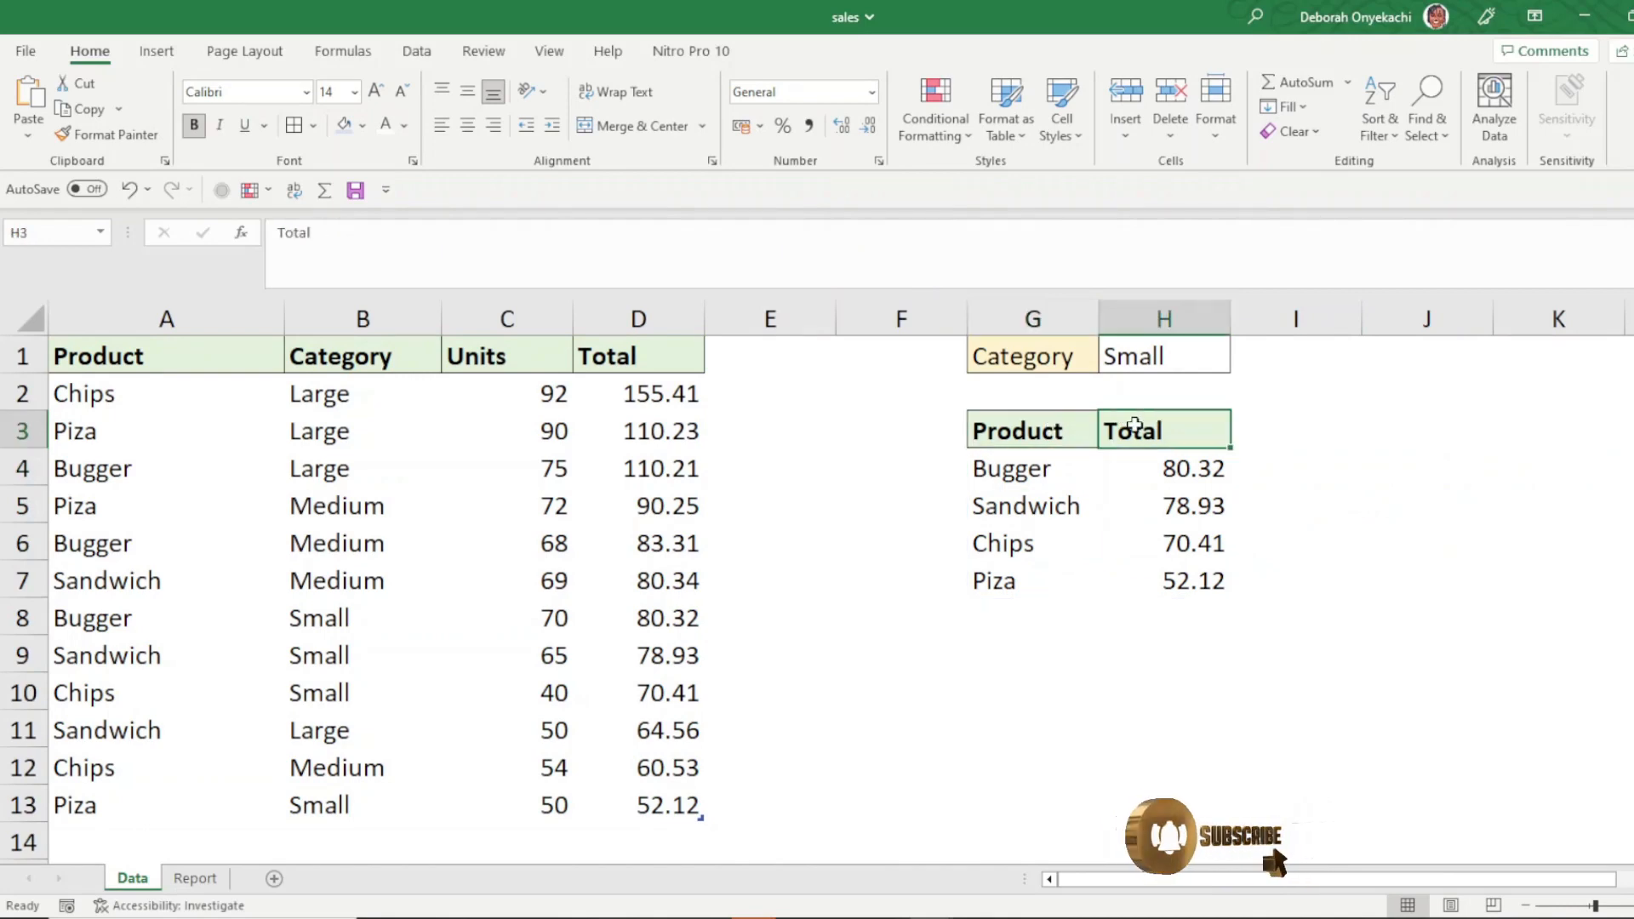
pyautogui.write('Un')
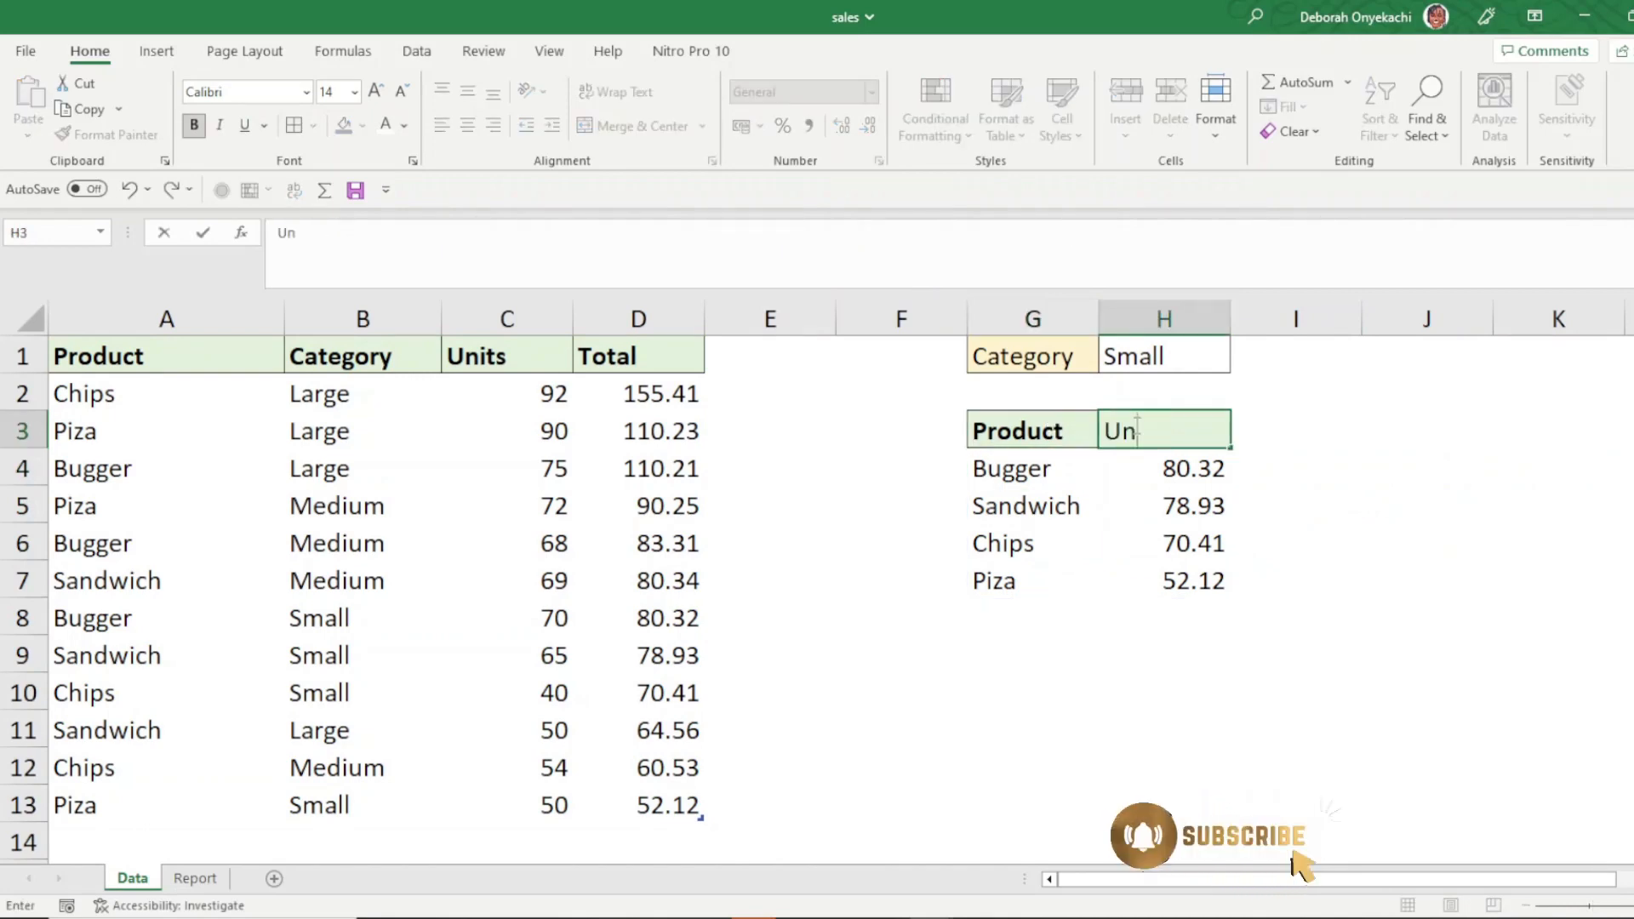
pyautogui.write('itss')
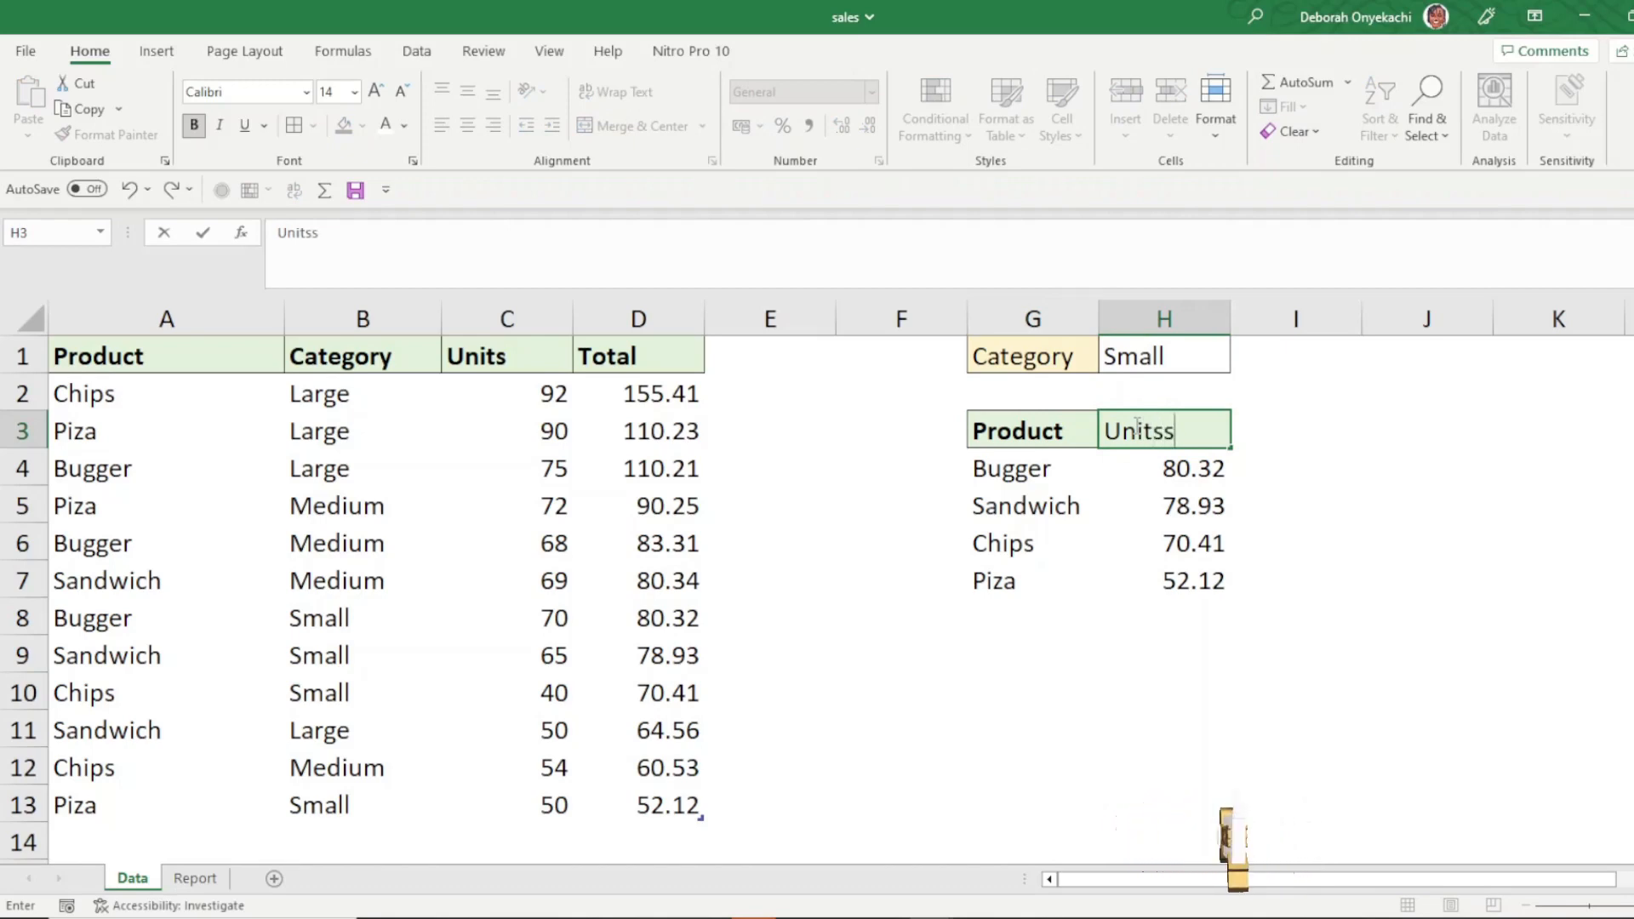
pyautogui.press('BackSpace')
pyautogui.press('Return')
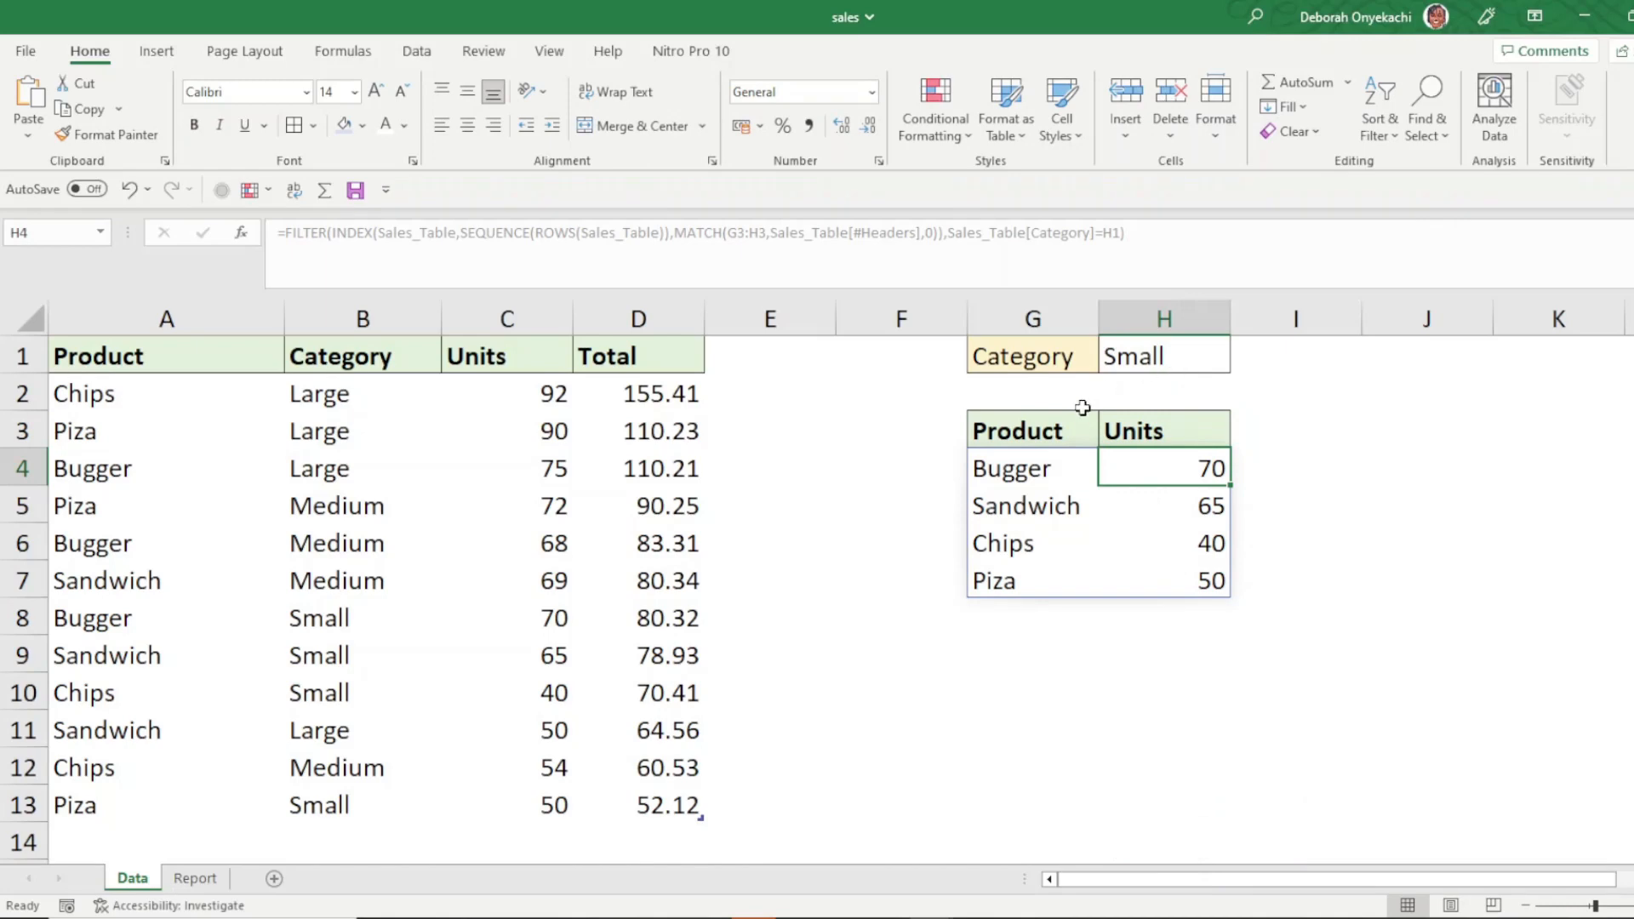
# - Replace the result header in G3 with Category
pyautogui.click(1071, 436)
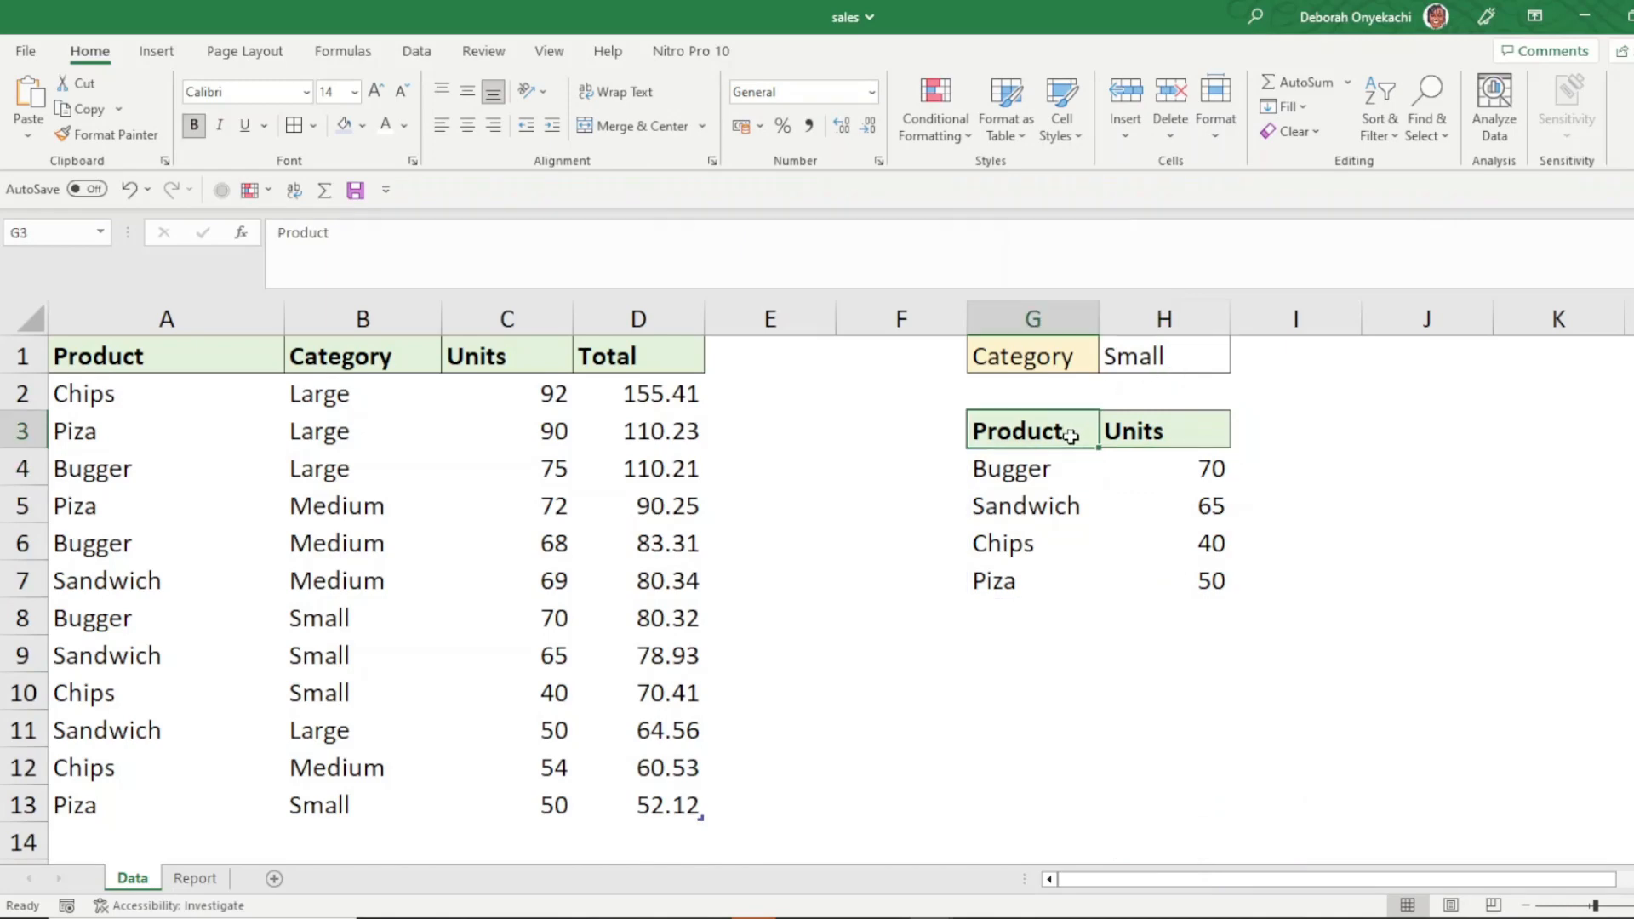
pyautogui.write('Ca')
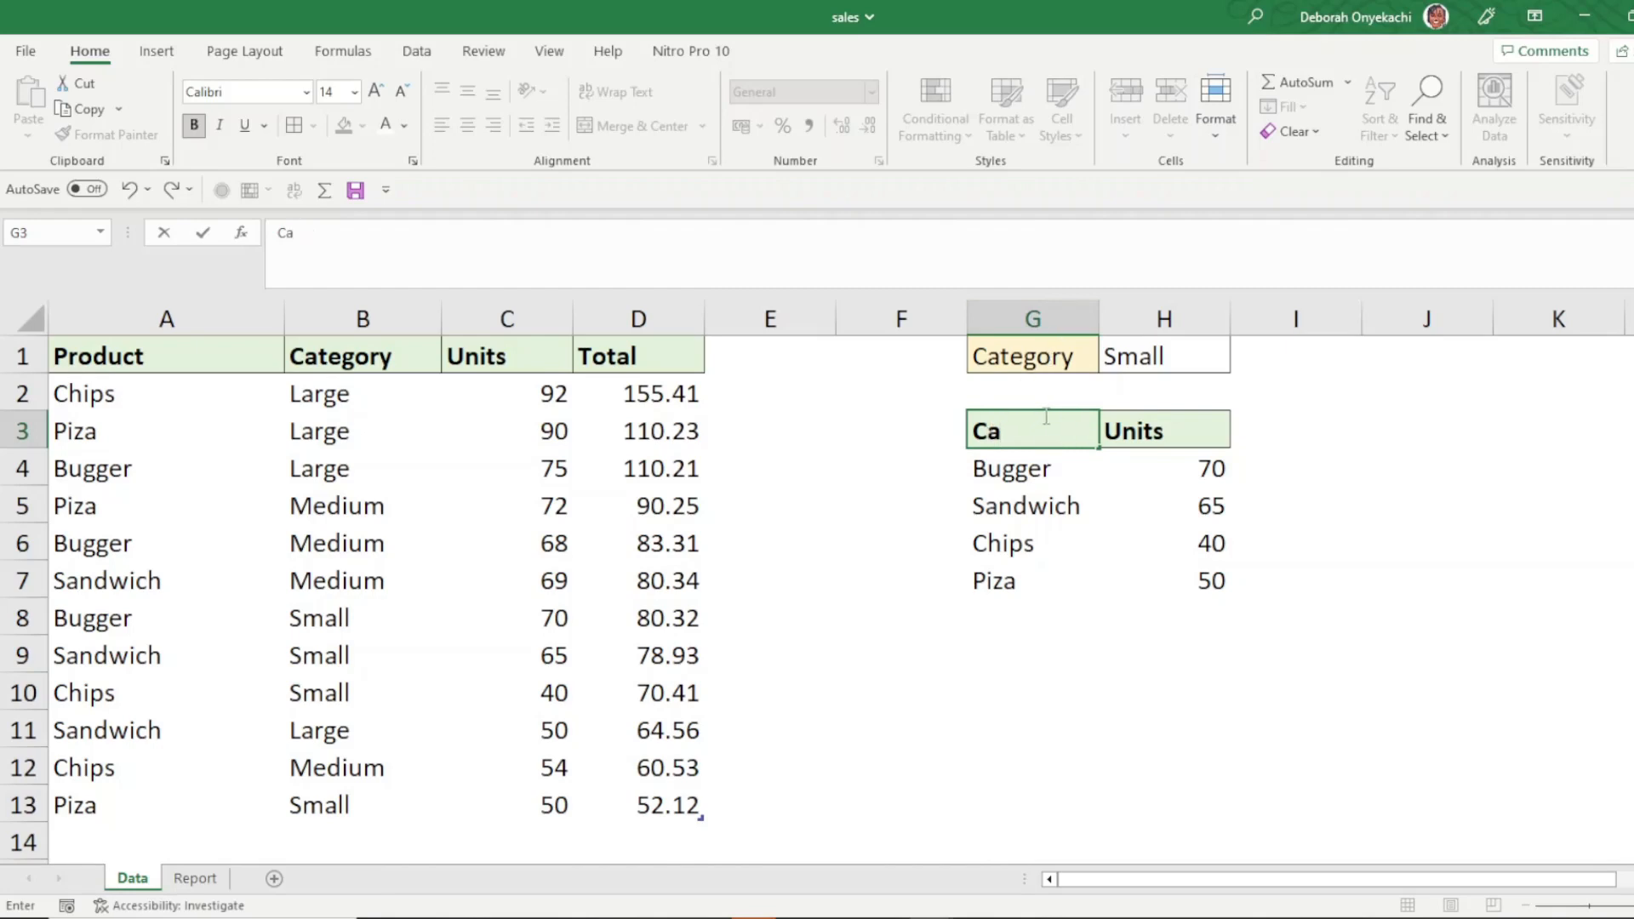
pyautogui.write('tegory')
pyautogui.press('Return')
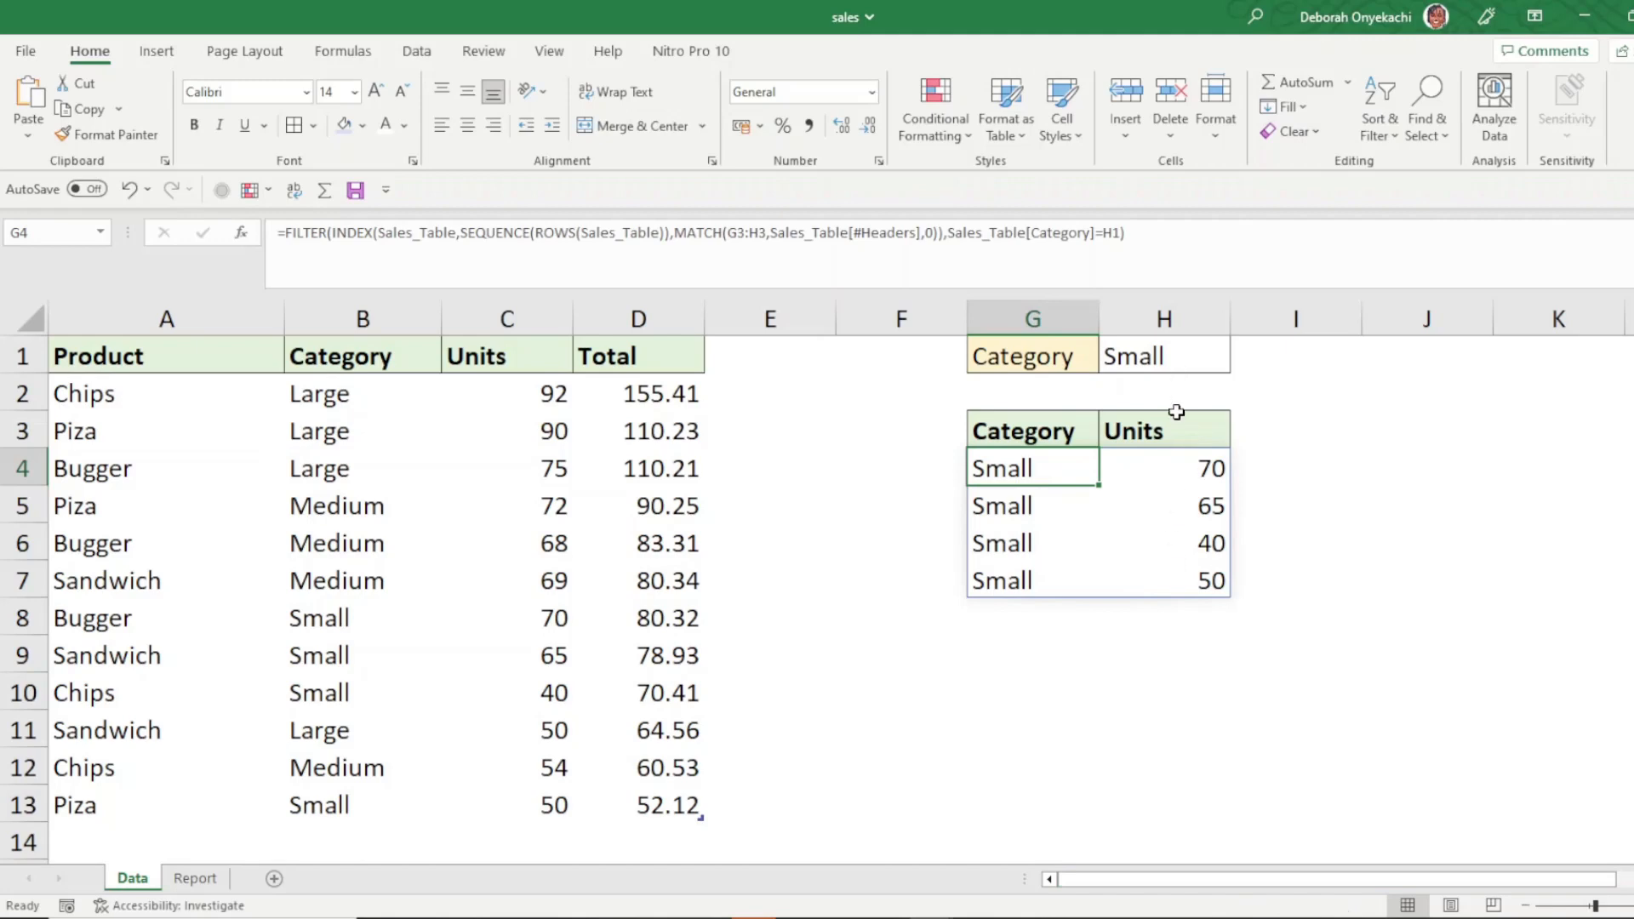
# - Select the category cell H1 to choose a different category
pyautogui.click(1182, 439)
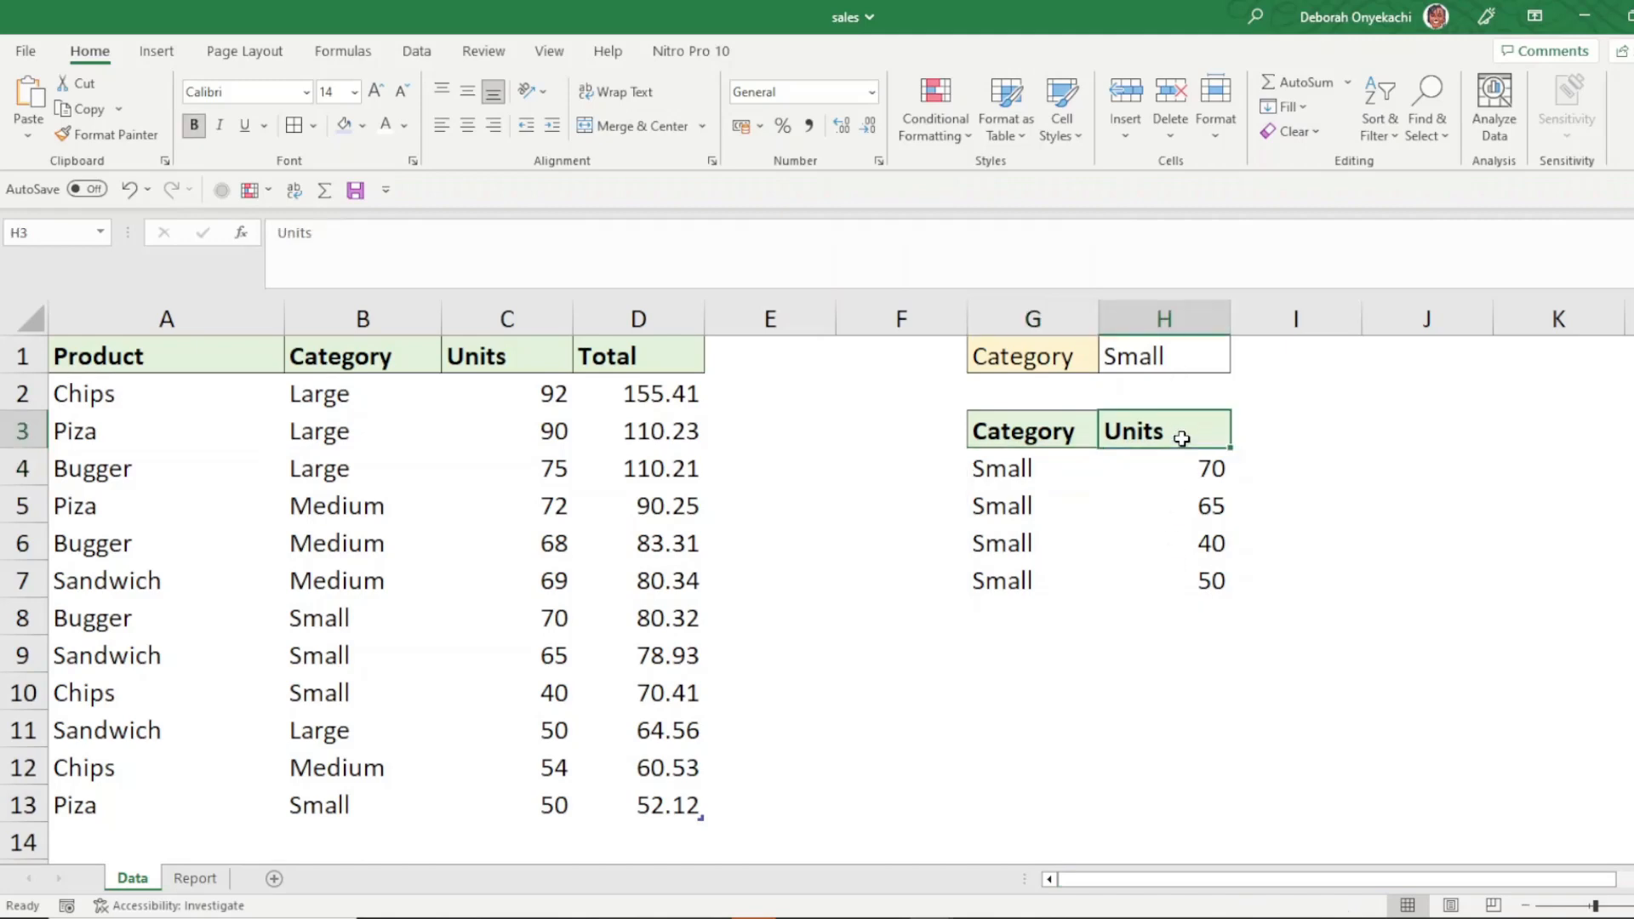
pyautogui.click(1187, 358)
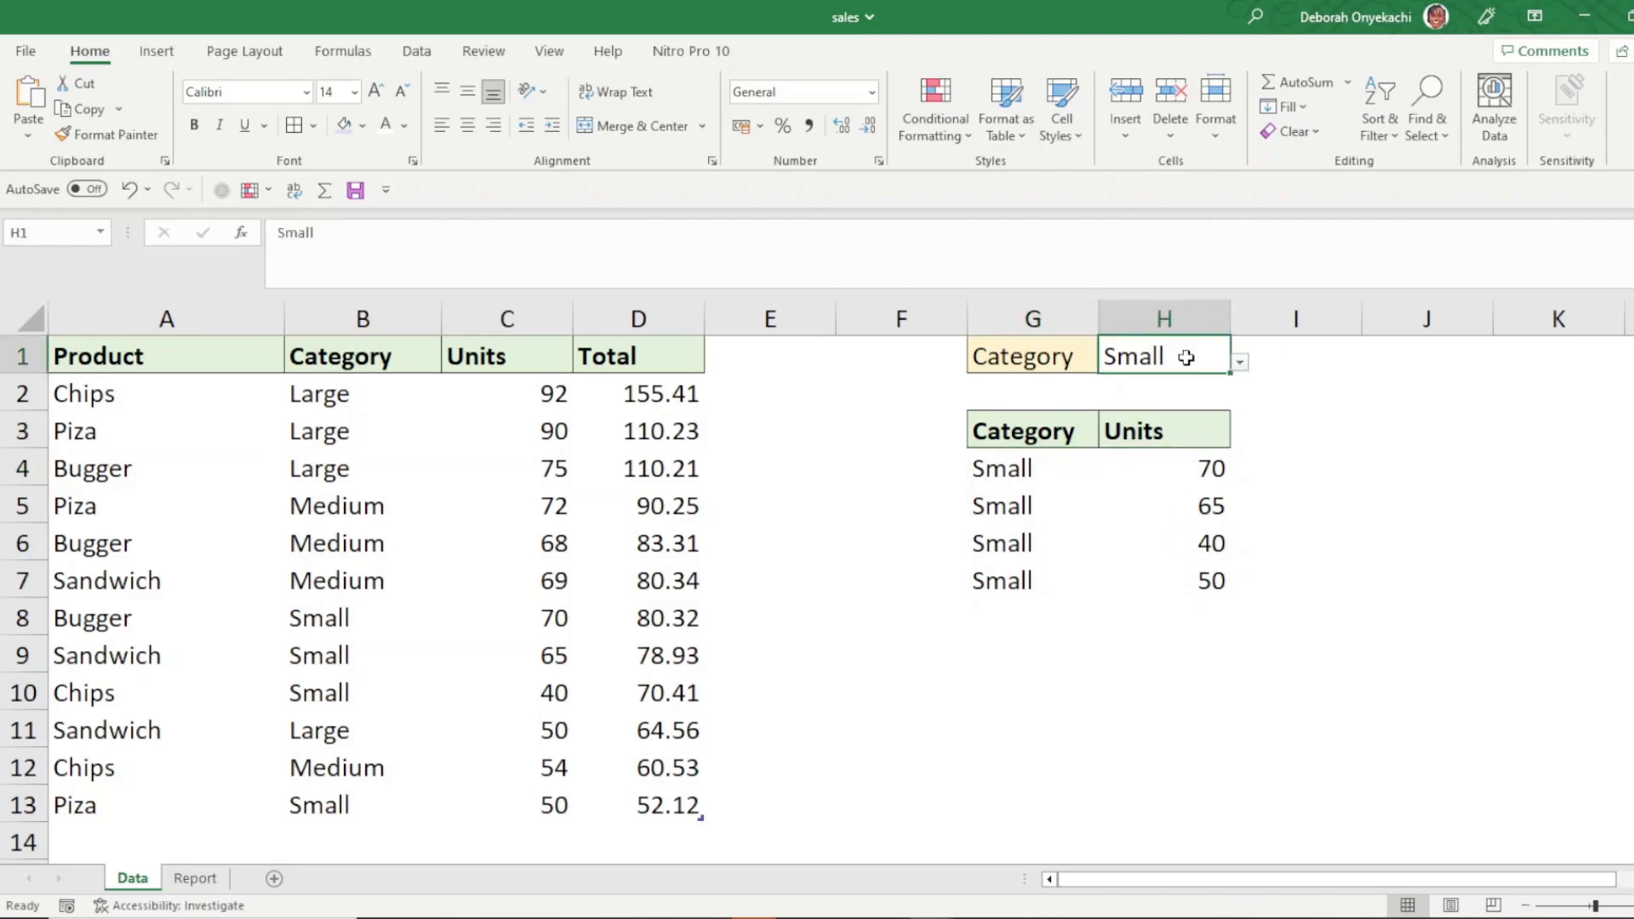